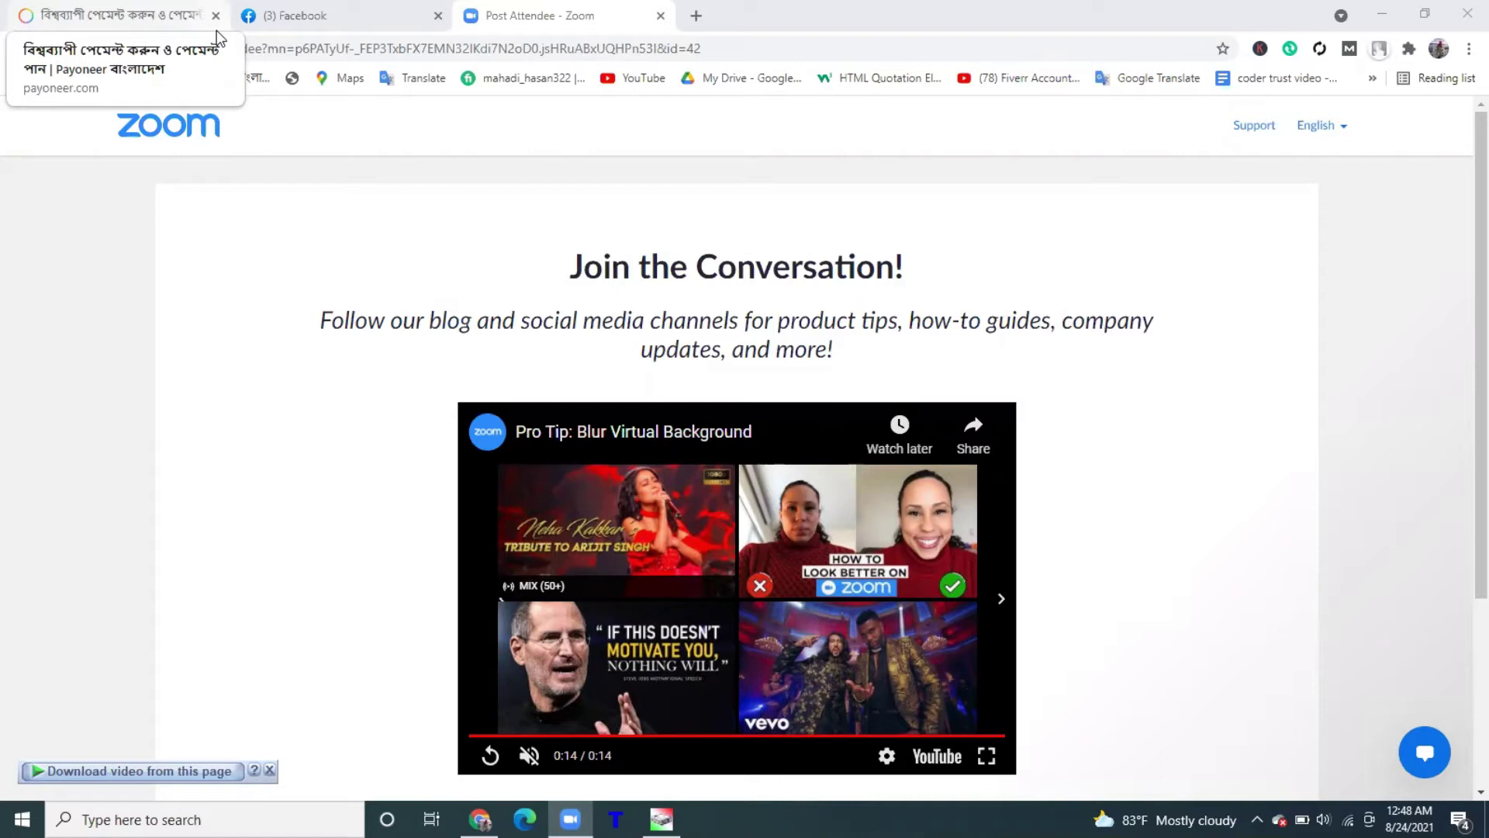
Sign in to the Payoneer account with the prefilled credentials, turning on caret browsing on the sign-in page
{"action": "left_click", "coordinate": [130, 21]}
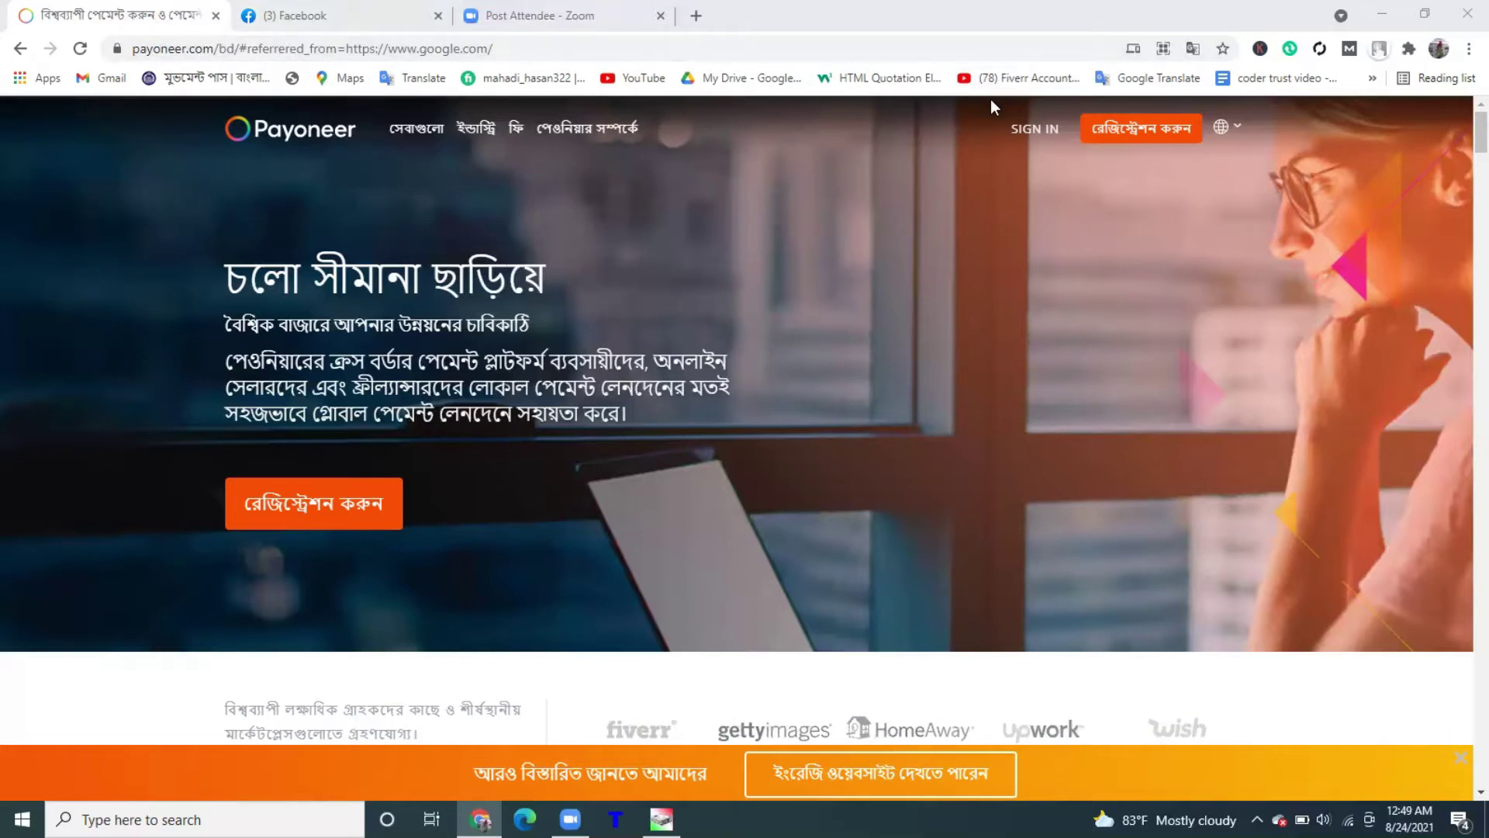
{"action": "left_click", "coordinate": [1038, 129]}
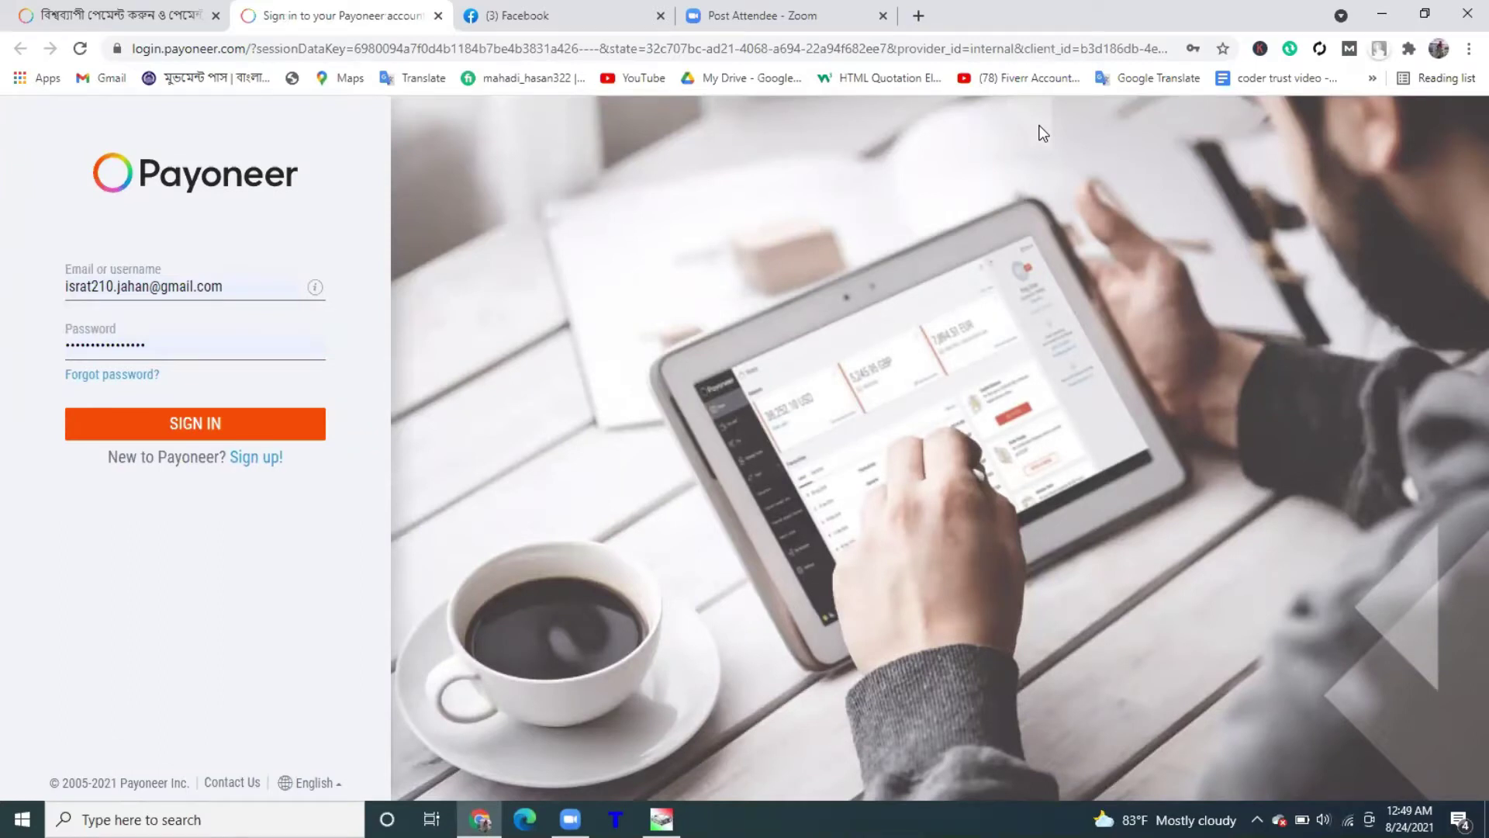
{"action": "key", "text": "XF86AudioRaiseVolume"}
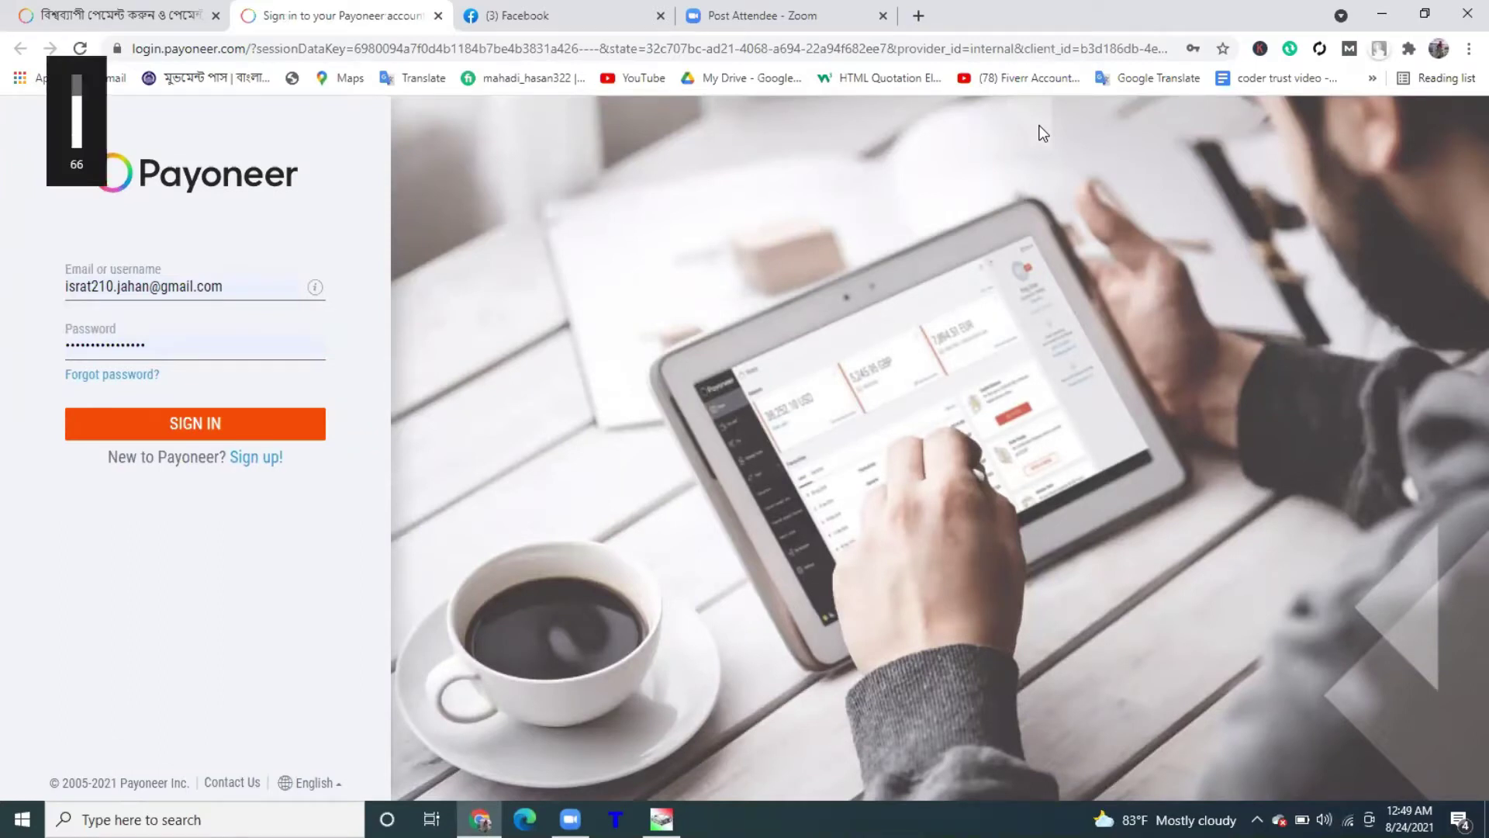
{"action": "key", "text": "F7"}
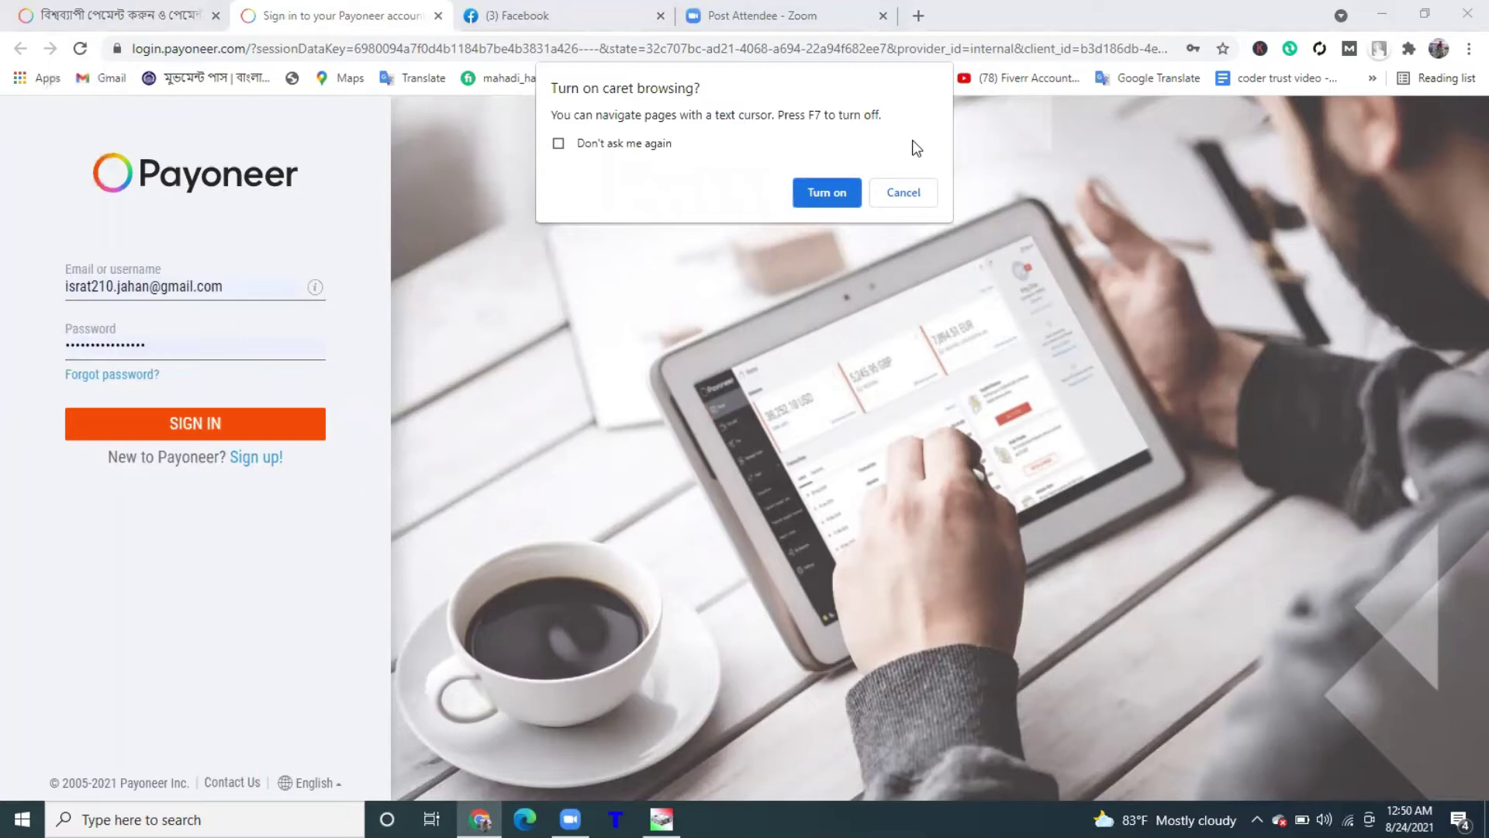
{"action": "left_click", "coordinate": [822, 192]}
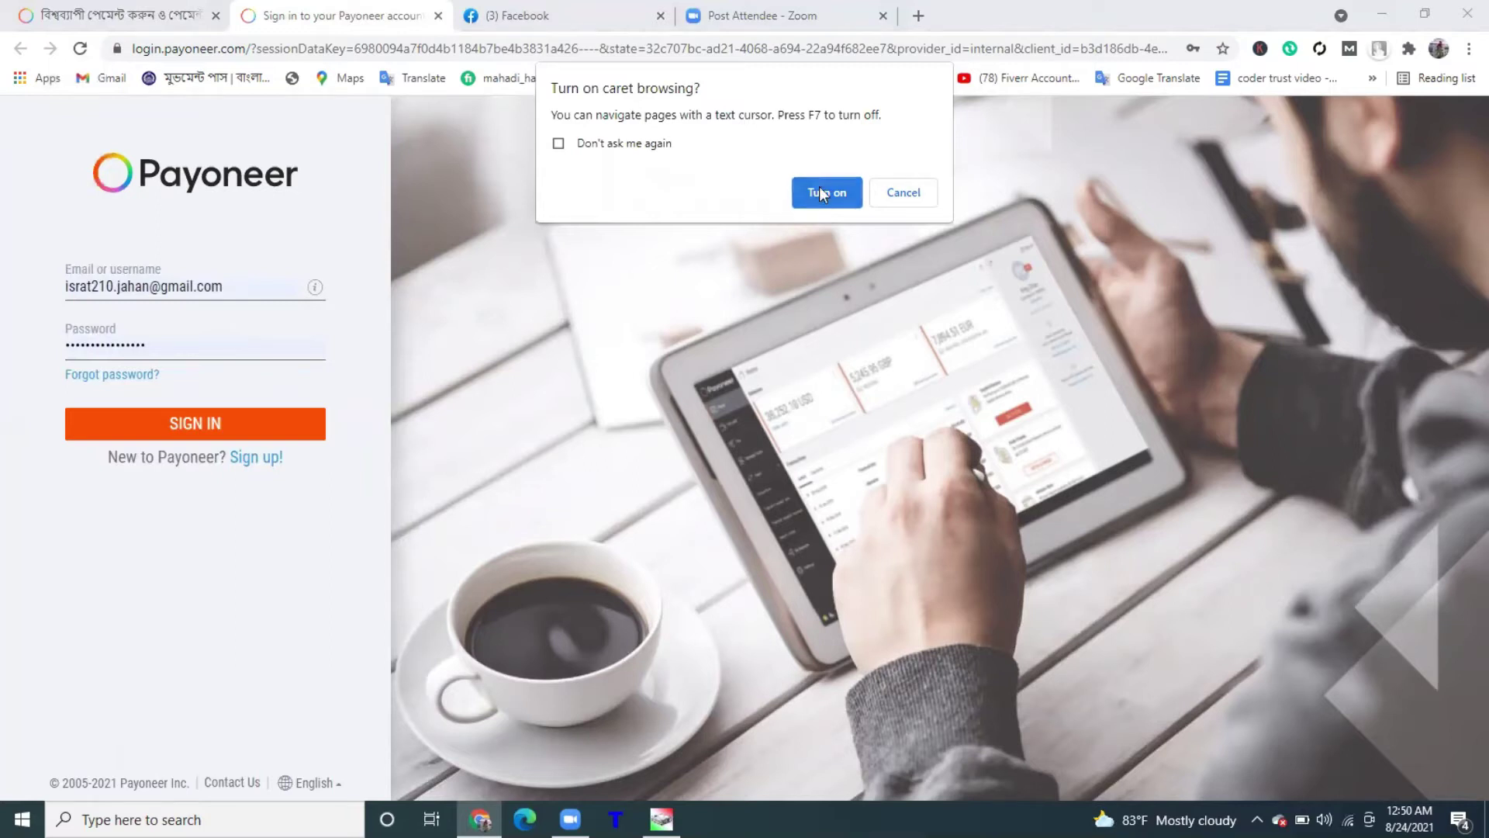
{"action": "left_click", "coordinate": [233, 420]}
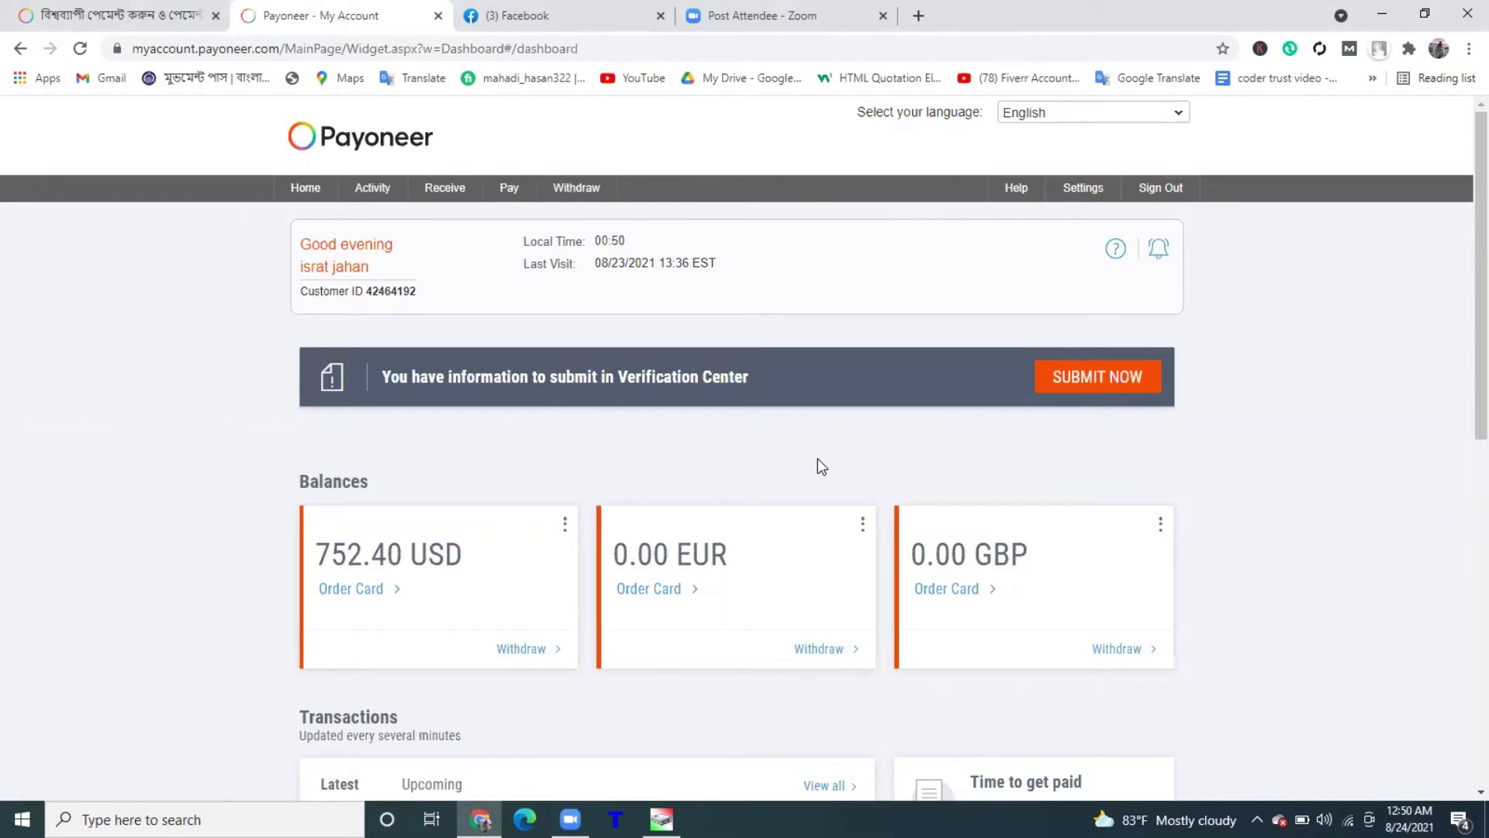
Examine the account dashboard's currency balances and its list of latest transactions
{"action": "scroll", "coordinate": [1464, 496], "scroll_direction": "down", "scroll_amount": 8}
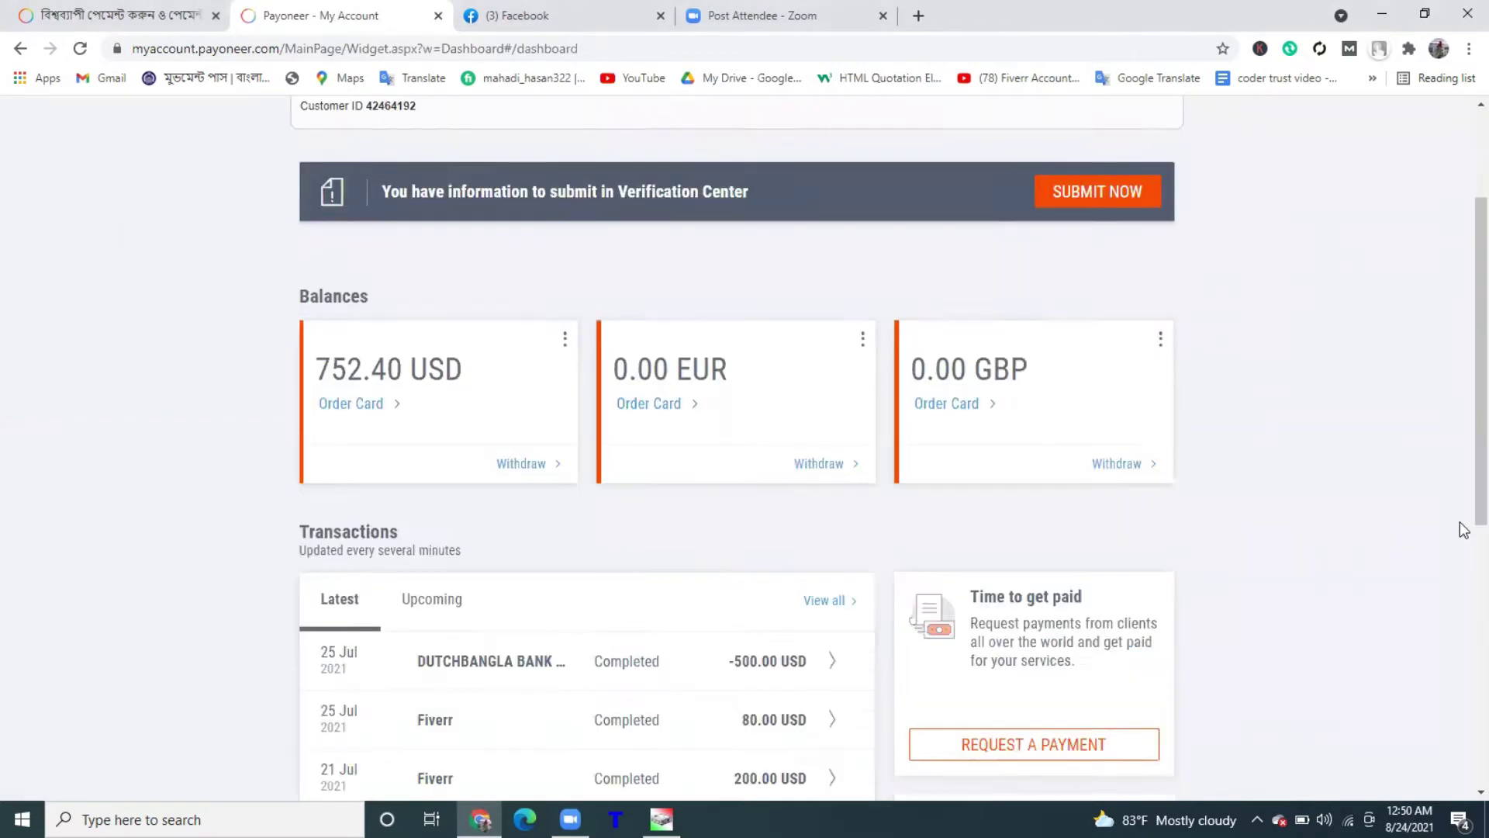
{"action": "scroll", "coordinate": [1464, 496], "scroll_direction": "down", "scroll_amount": 2}
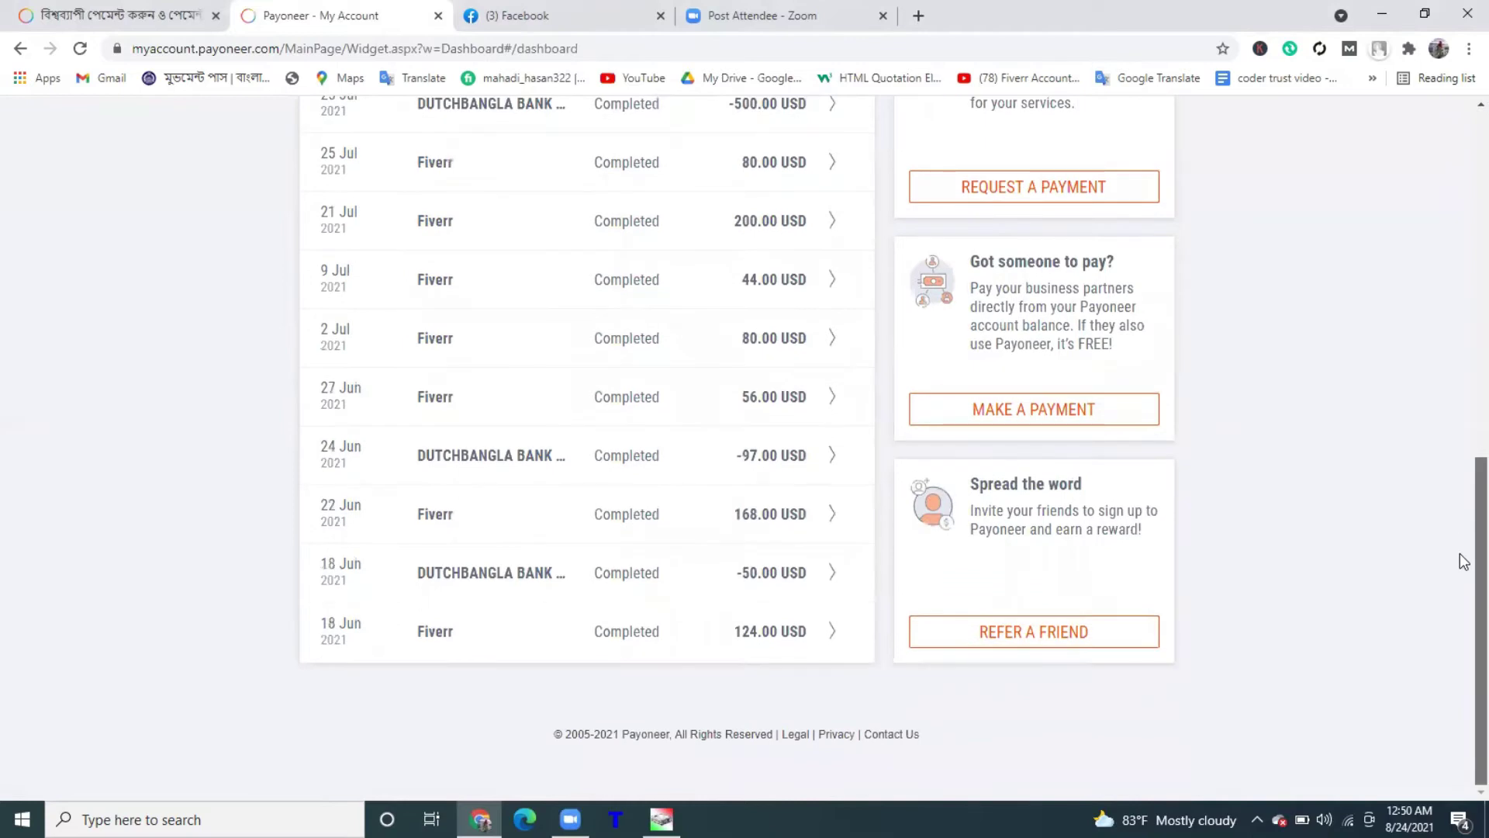
{"action": "scroll", "coordinate": [738, 515], "scroll_direction": "up", "scroll_amount": 1}
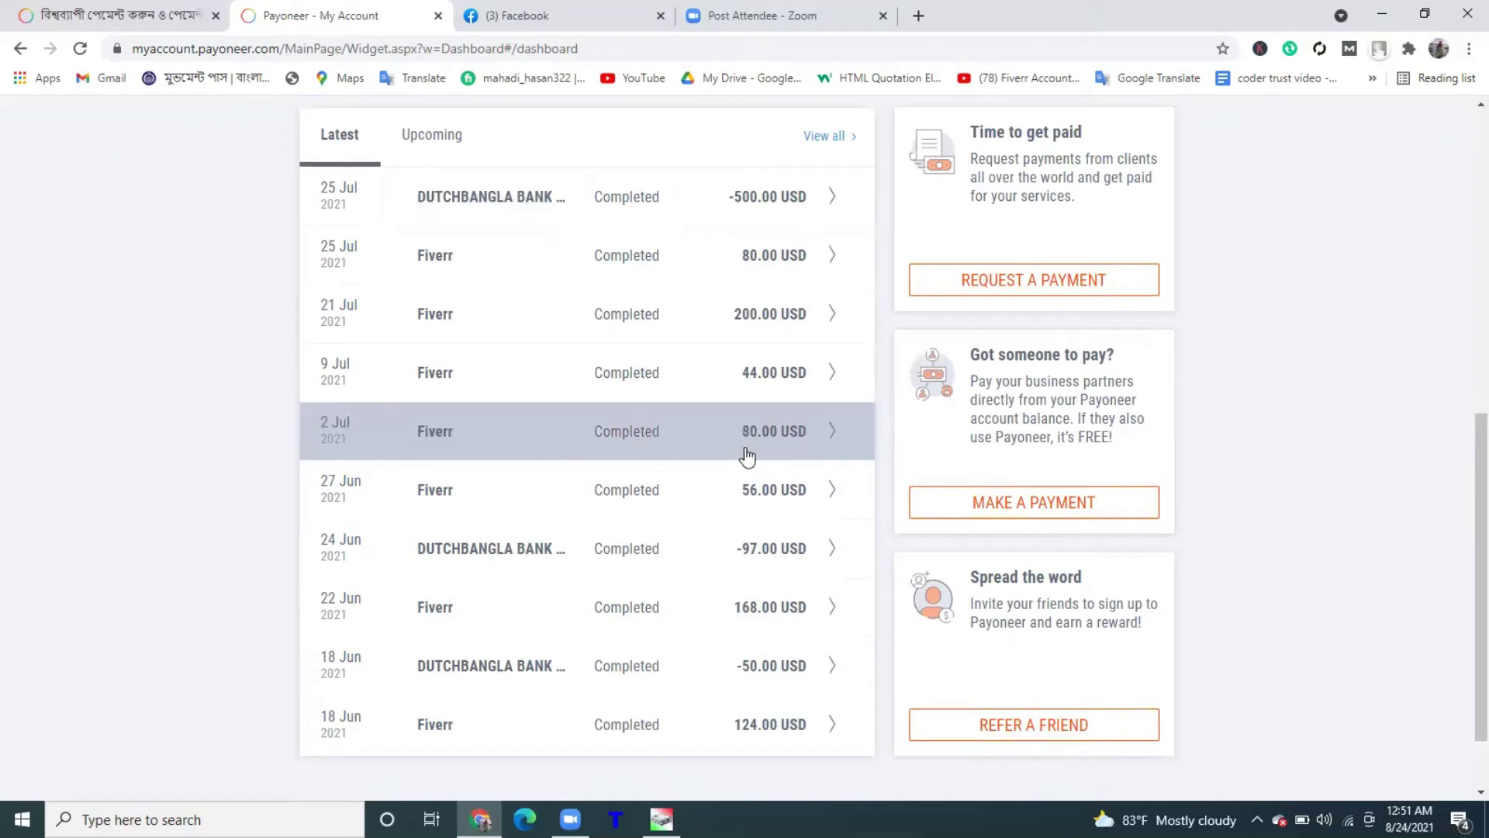
{"action": "scroll", "coordinate": [744, 322], "scroll_direction": "up", "scroll_amount": 7}
{"action": "scroll", "coordinate": [747, 318], "scroll_direction": "up", "scroll_amount": 1}
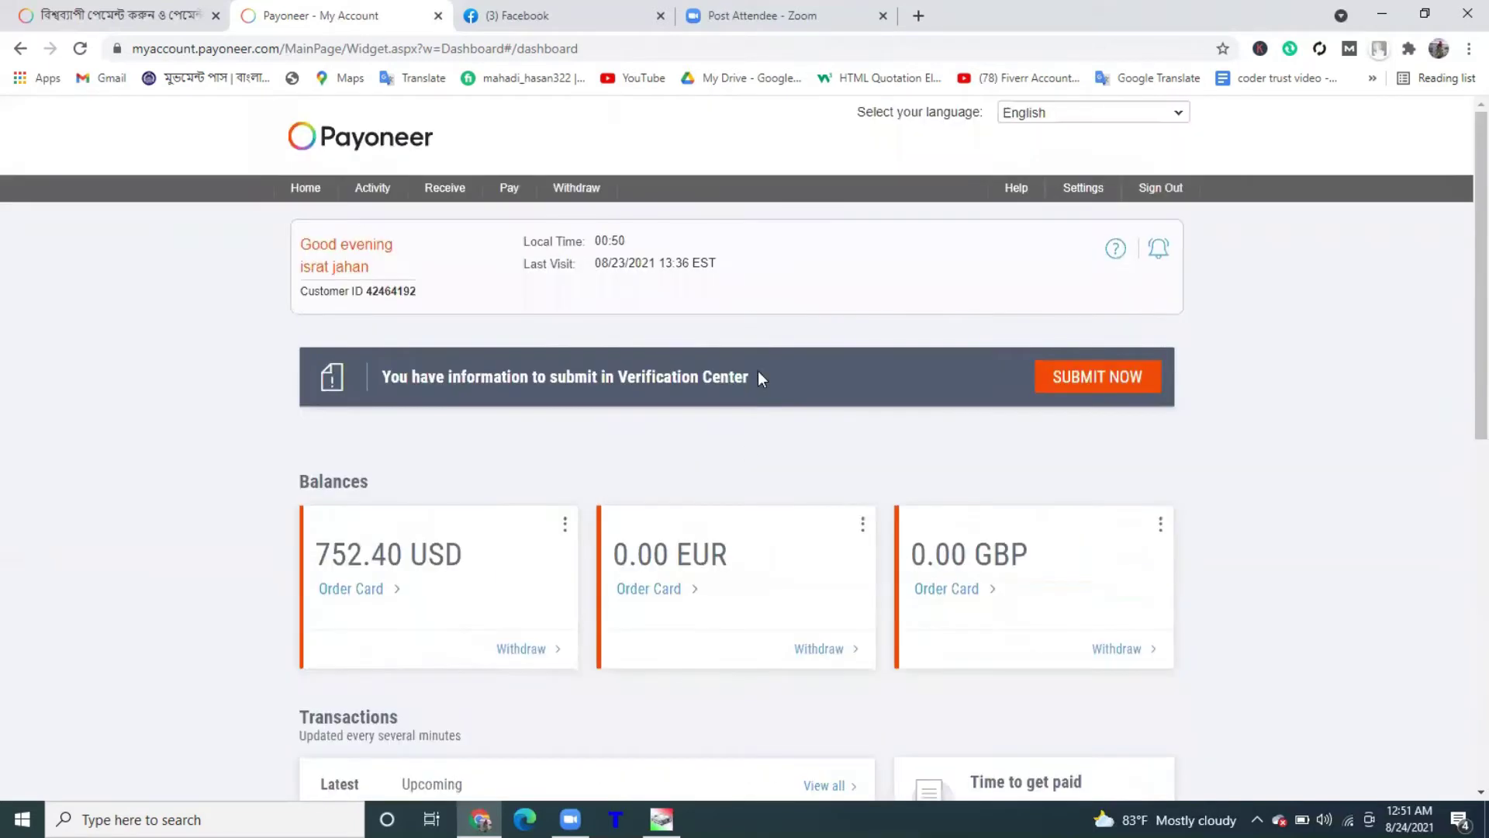
{"action": "scroll", "coordinate": [738, 467], "scroll_direction": "down", "scroll_amount": 4}
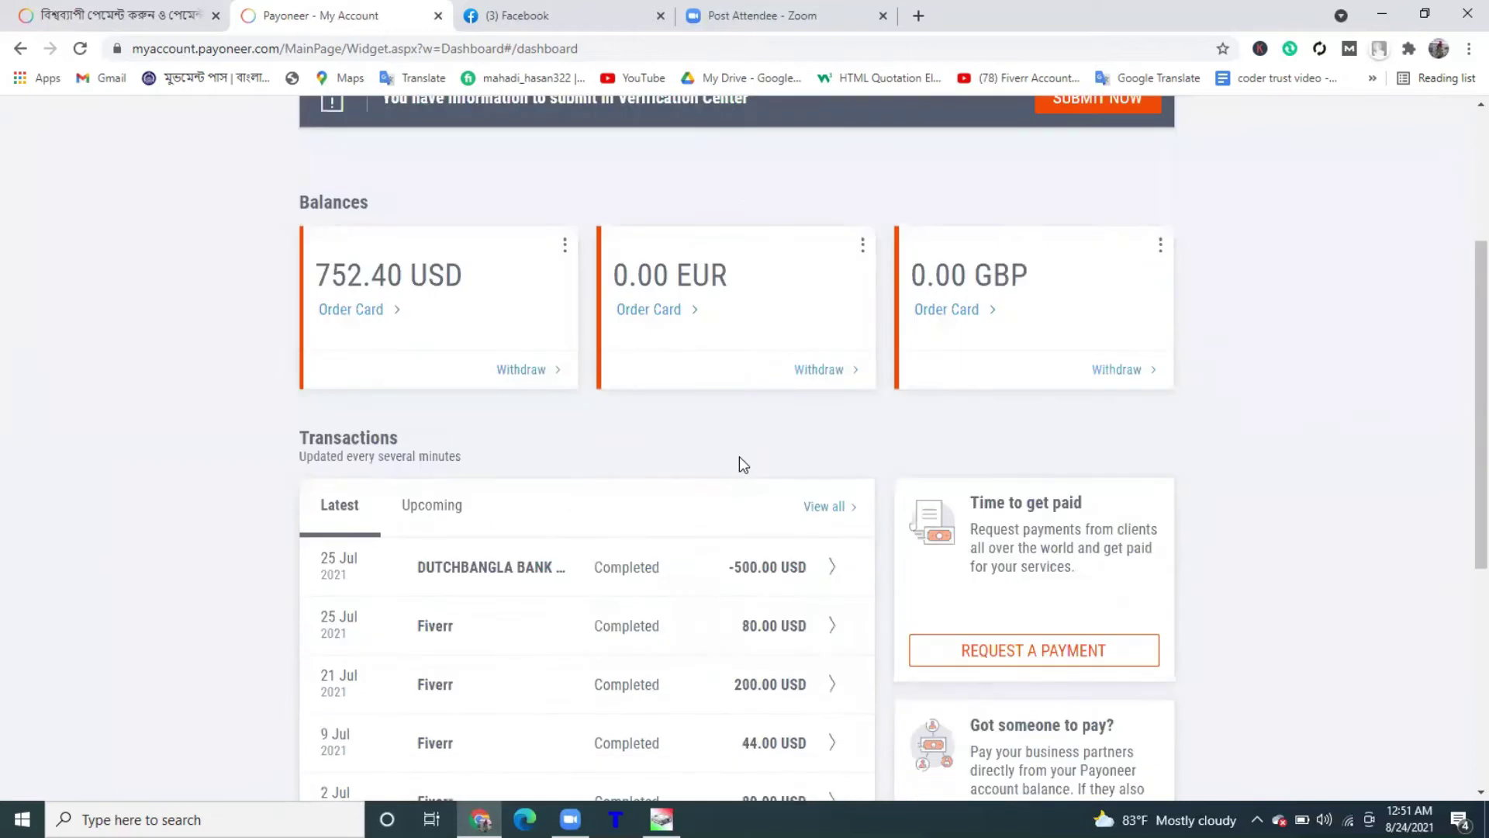
{"action": "scroll", "coordinate": [738, 464], "scroll_direction": "up", "scroll_amount": 4}
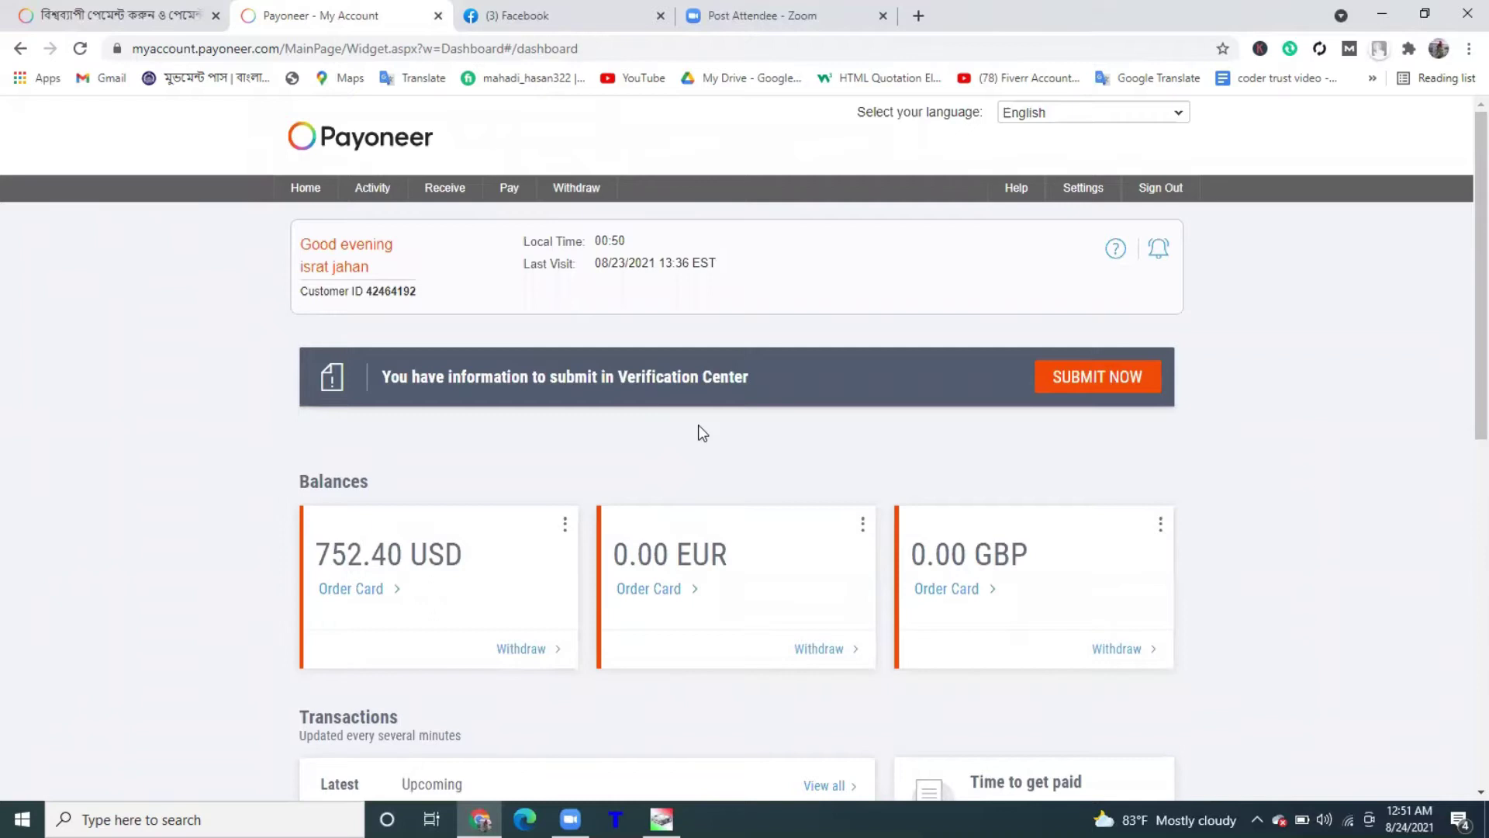
{"action": "scroll", "coordinate": [702, 430], "scroll_direction": "down", "scroll_amount": 4}
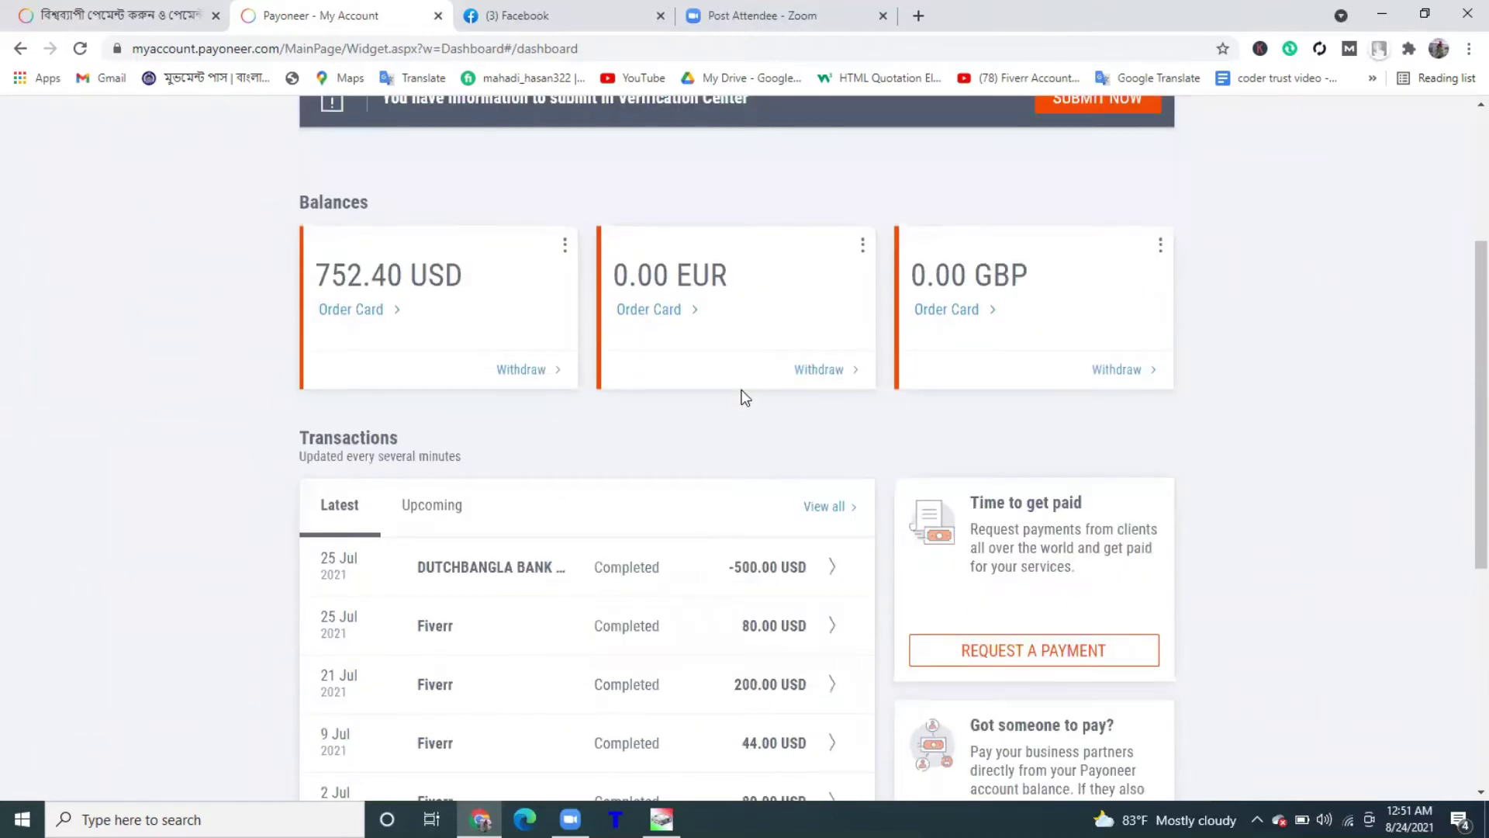
{"action": "scroll", "coordinate": [725, 392], "scroll_direction": "down", "scroll_amount": 3}
{"action": "scroll", "coordinate": [702, 395], "scroll_direction": "down", "scroll_amount": 3}
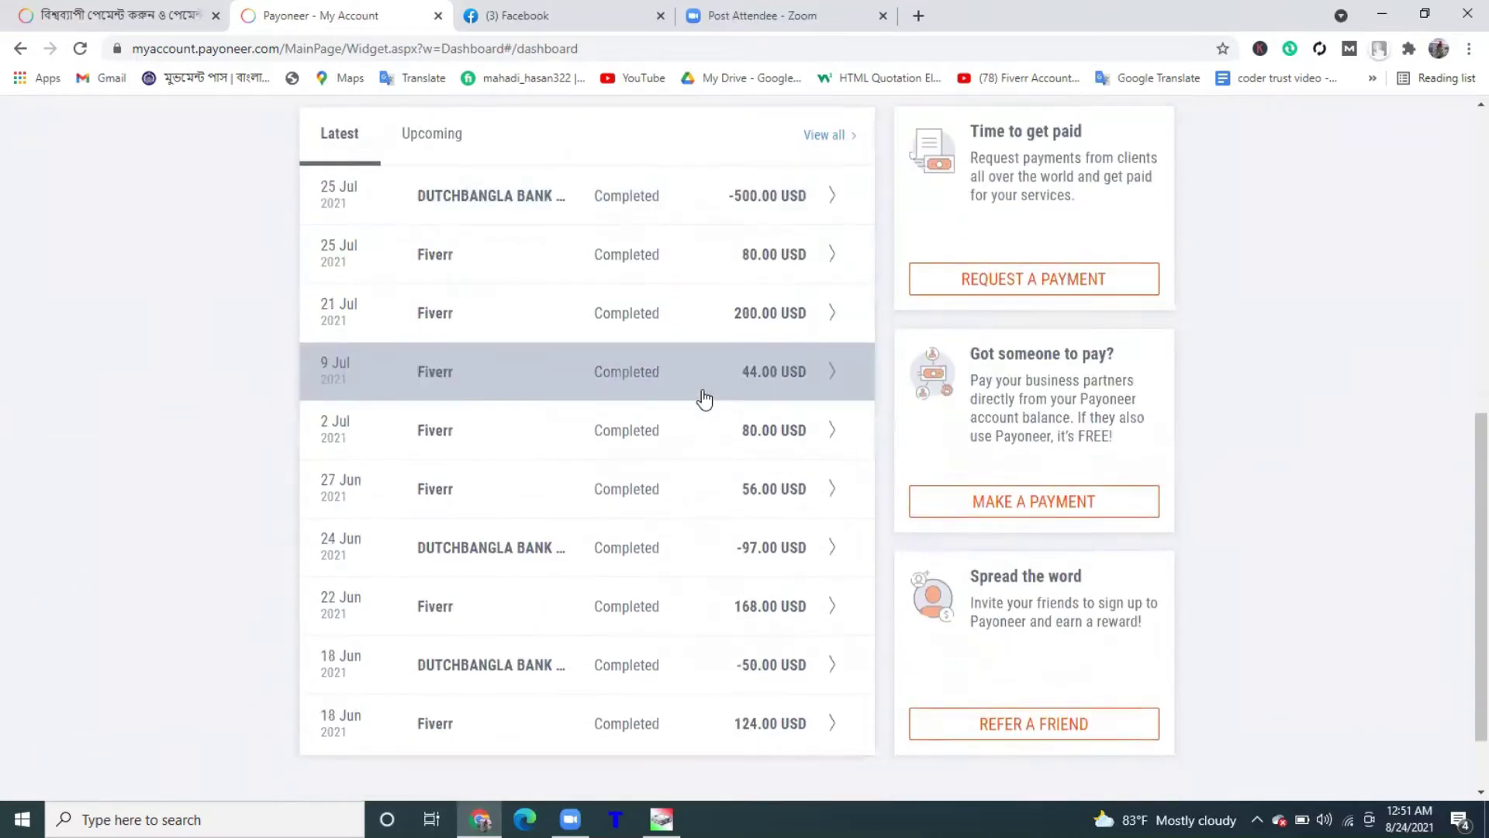
{"action": "scroll", "coordinate": [702, 397], "scroll_direction": "up", "scroll_amount": 8}
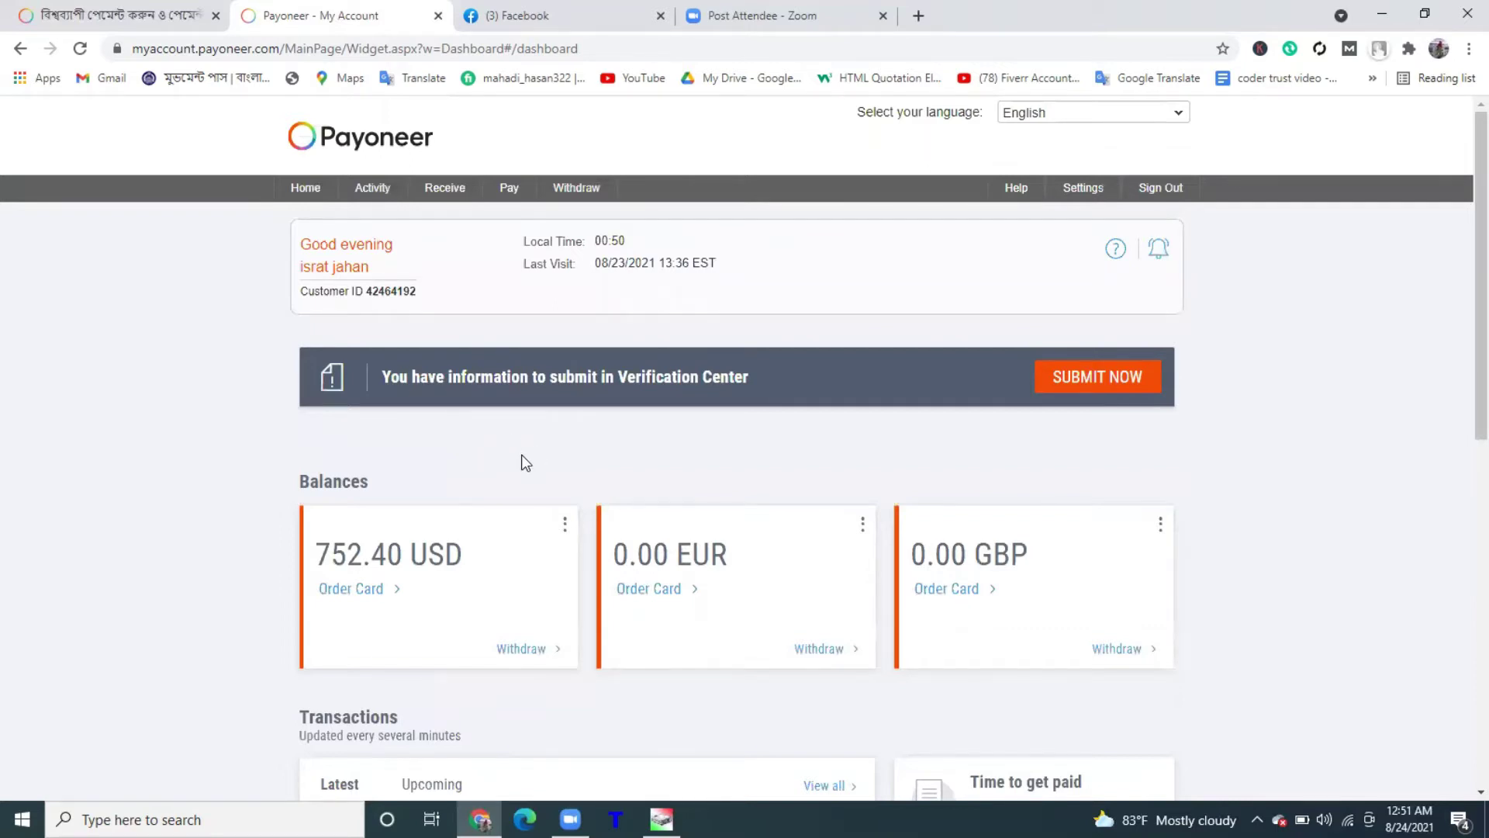
{"action": "scroll", "coordinate": [525, 463], "scroll_direction": "down", "scroll_amount": 1}
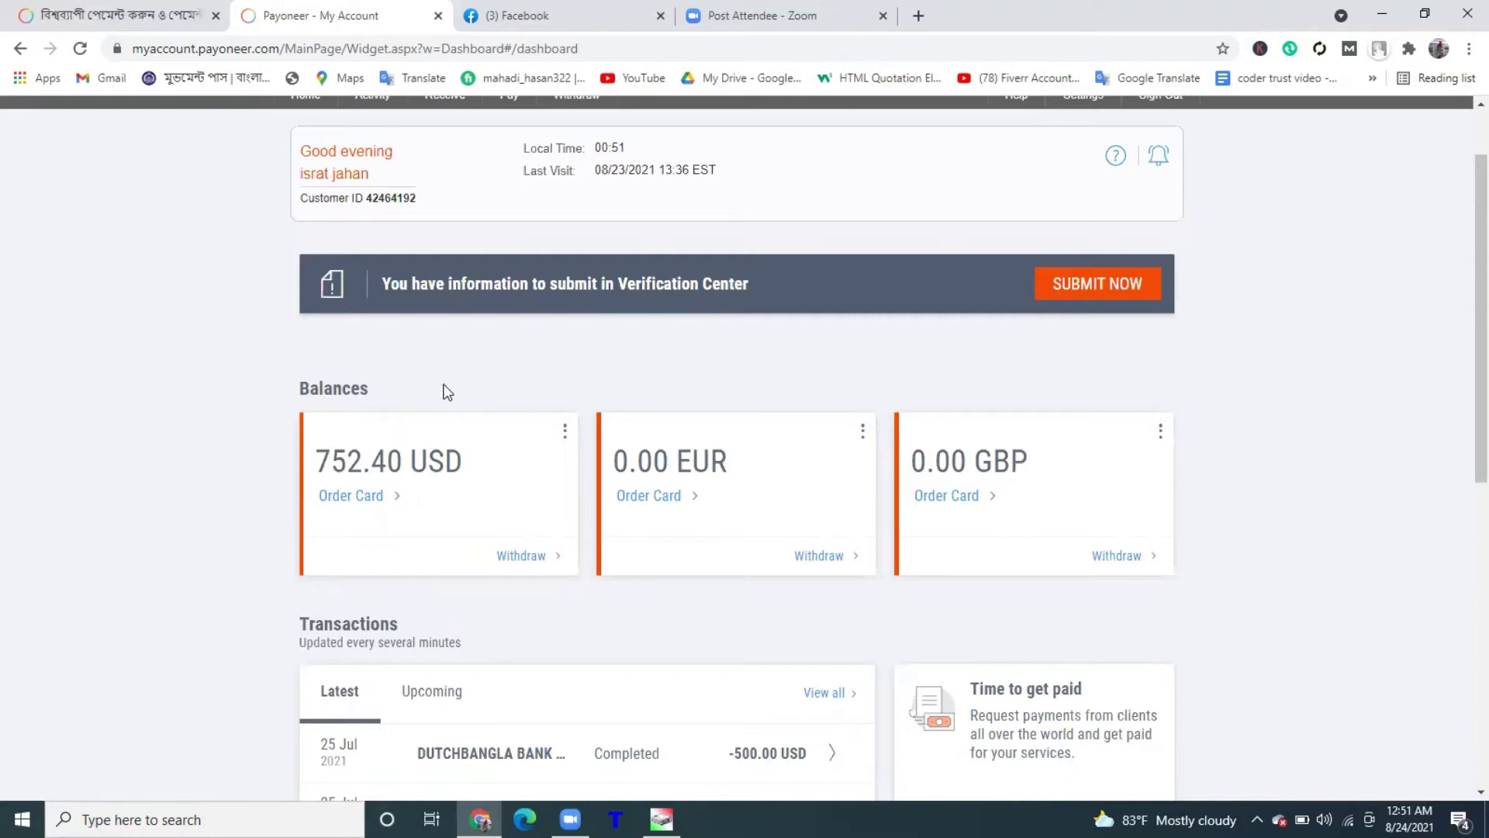
{"action": "scroll", "coordinate": [547, 378], "scroll_direction": "up", "scroll_amount": 1}
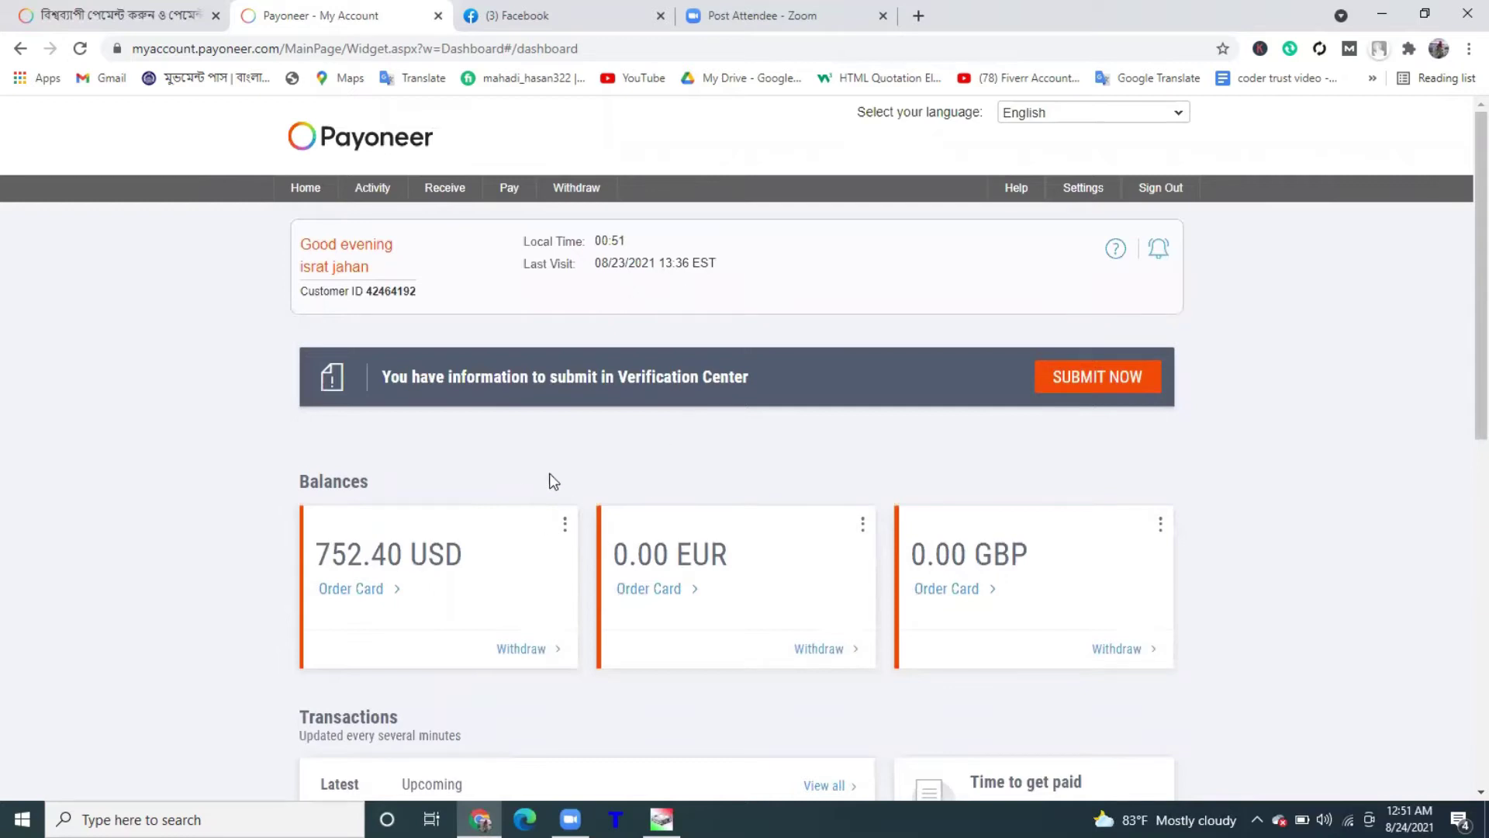
{"action": "key", "text": "XF86AudioRaiseVolume"}
{"action": "scroll", "coordinate": [676, 476], "scroll_direction": "down", "scroll_amount": 2}
{"action": "scroll", "coordinate": [680, 476], "scroll_direction": "down", "scroll_amount": 1}
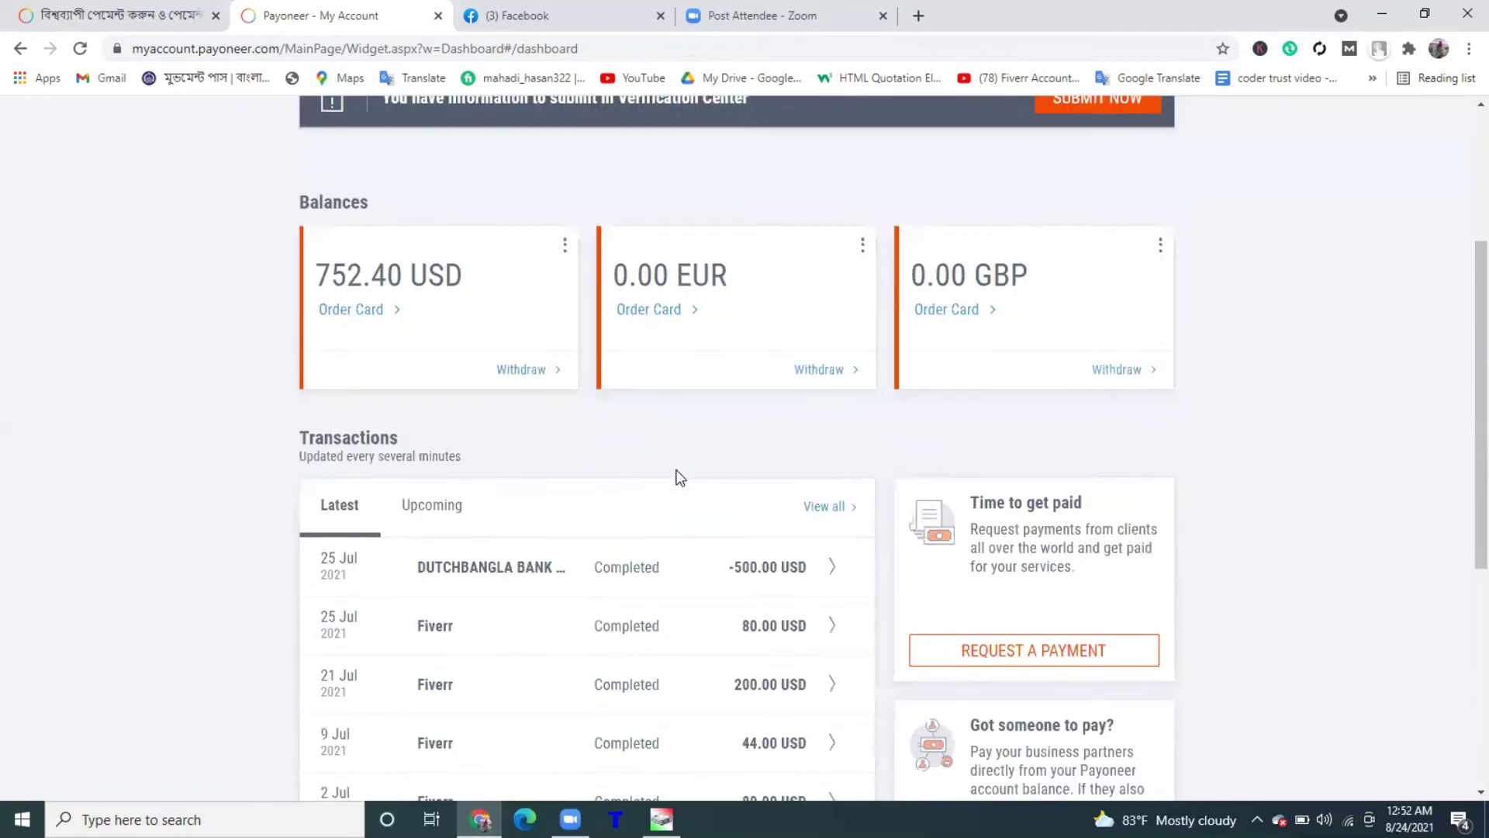
{"action": "scroll", "coordinate": [681, 476], "scroll_direction": "down", "scroll_amount": 4}
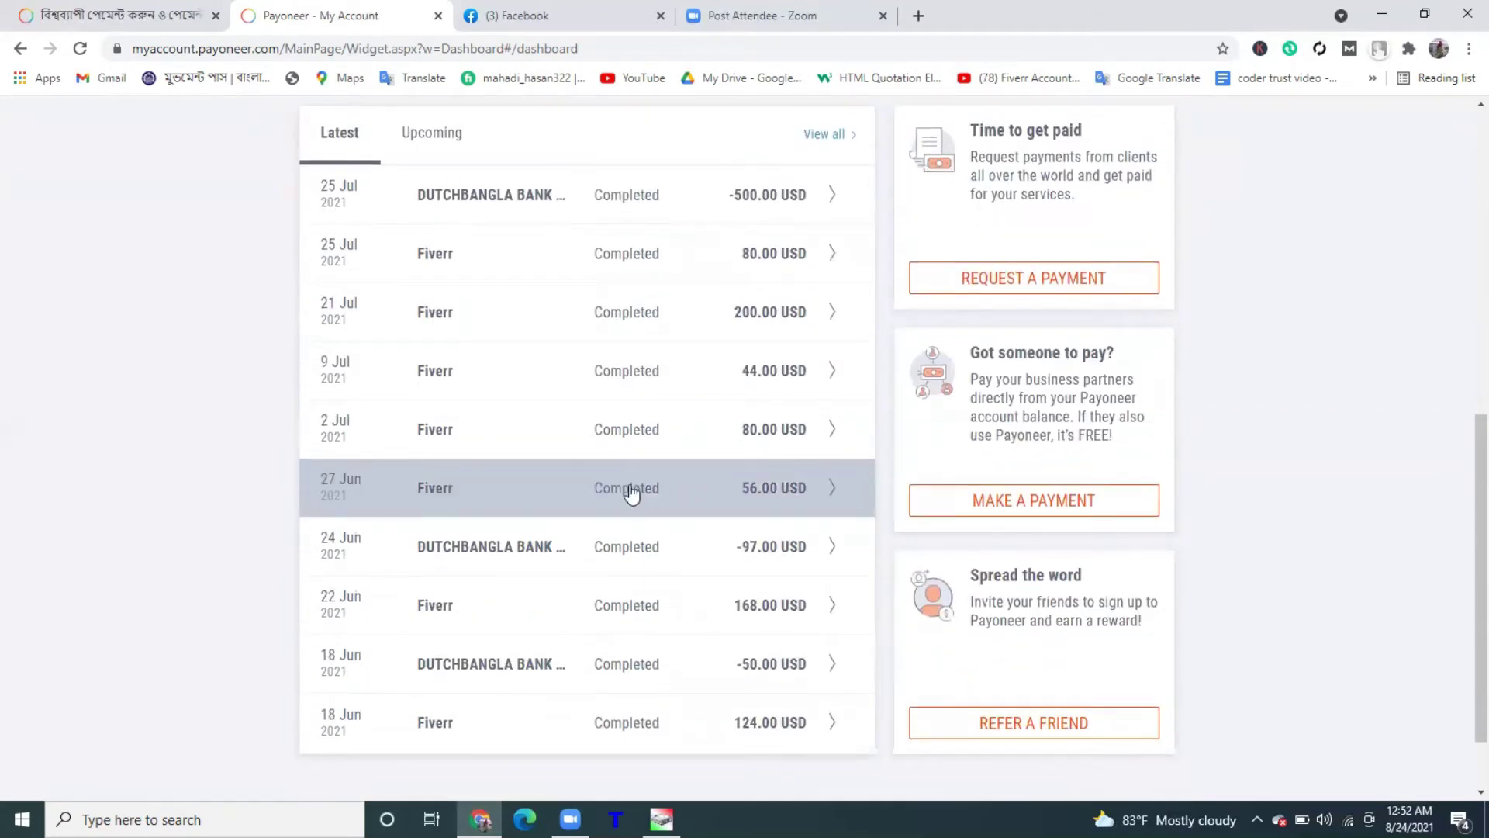
{"action": "scroll", "coordinate": [582, 389], "scroll_direction": "up", "scroll_amount": 7}
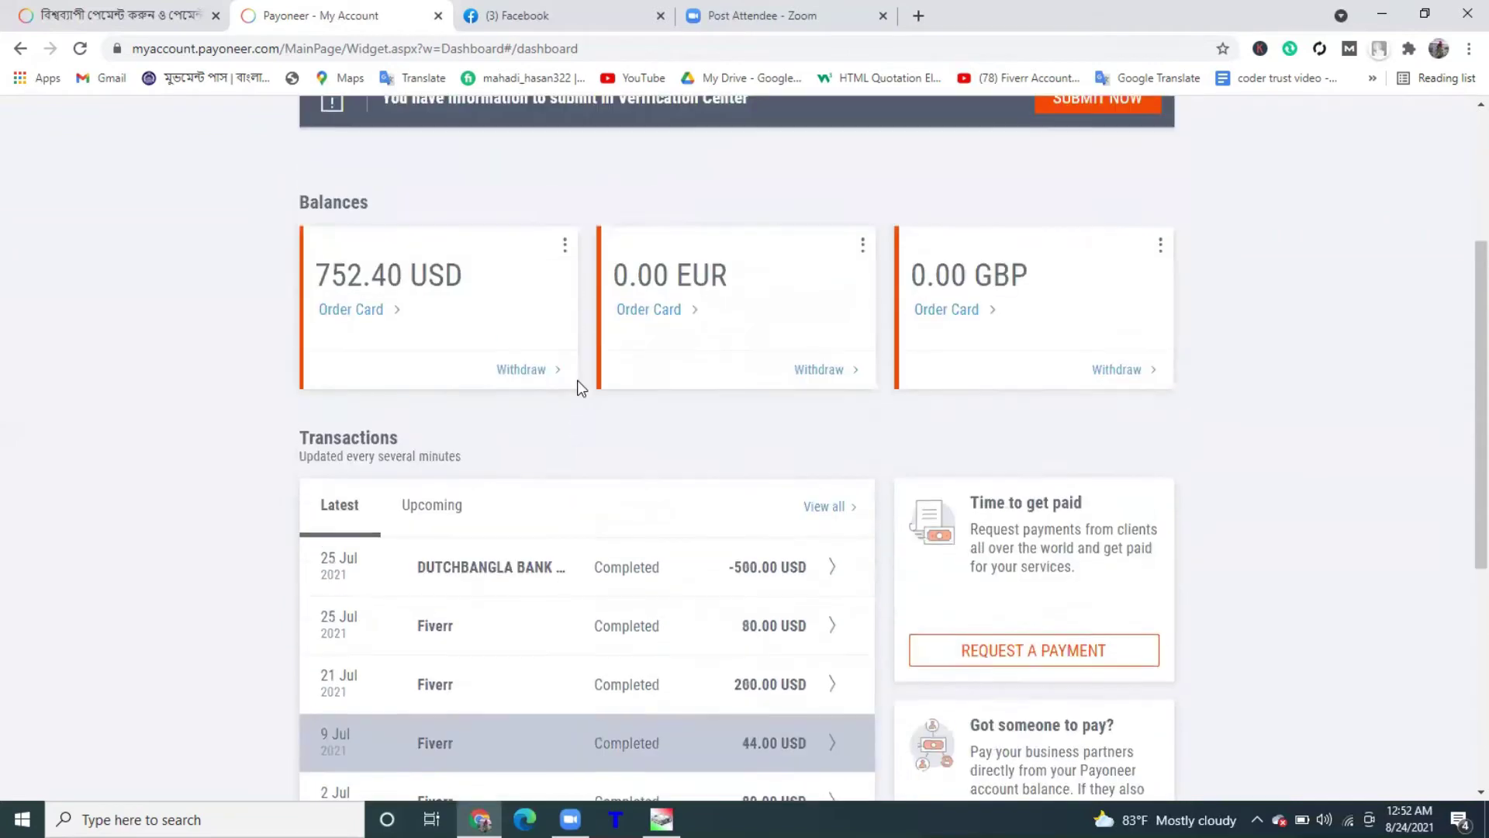
{"action": "scroll", "coordinate": [582, 388], "scroll_direction": "up", "scroll_amount": 2}
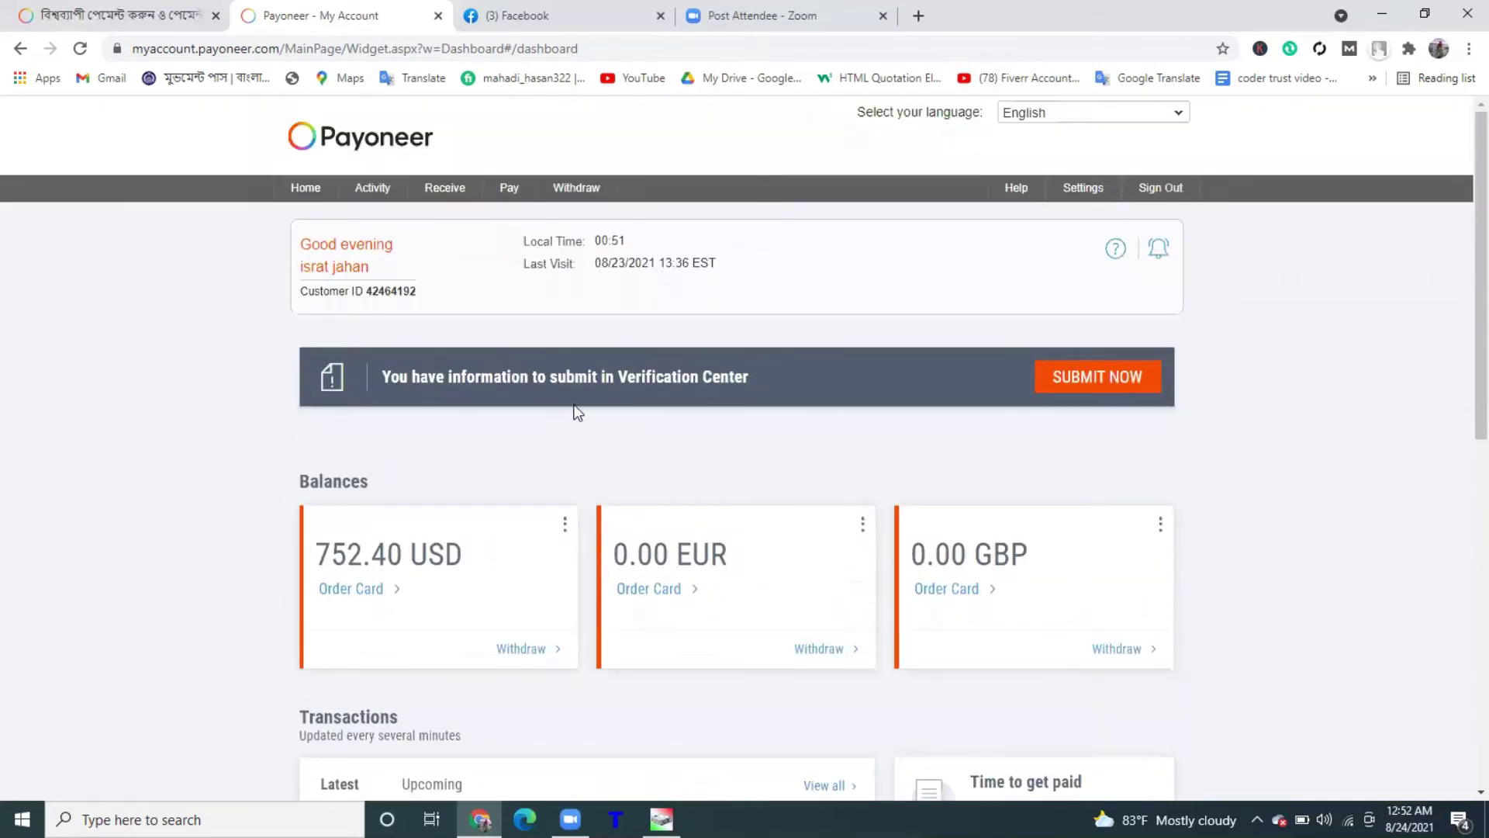
{"action": "scroll", "coordinate": [597, 467], "scroll_direction": "down", "scroll_amount": 2}
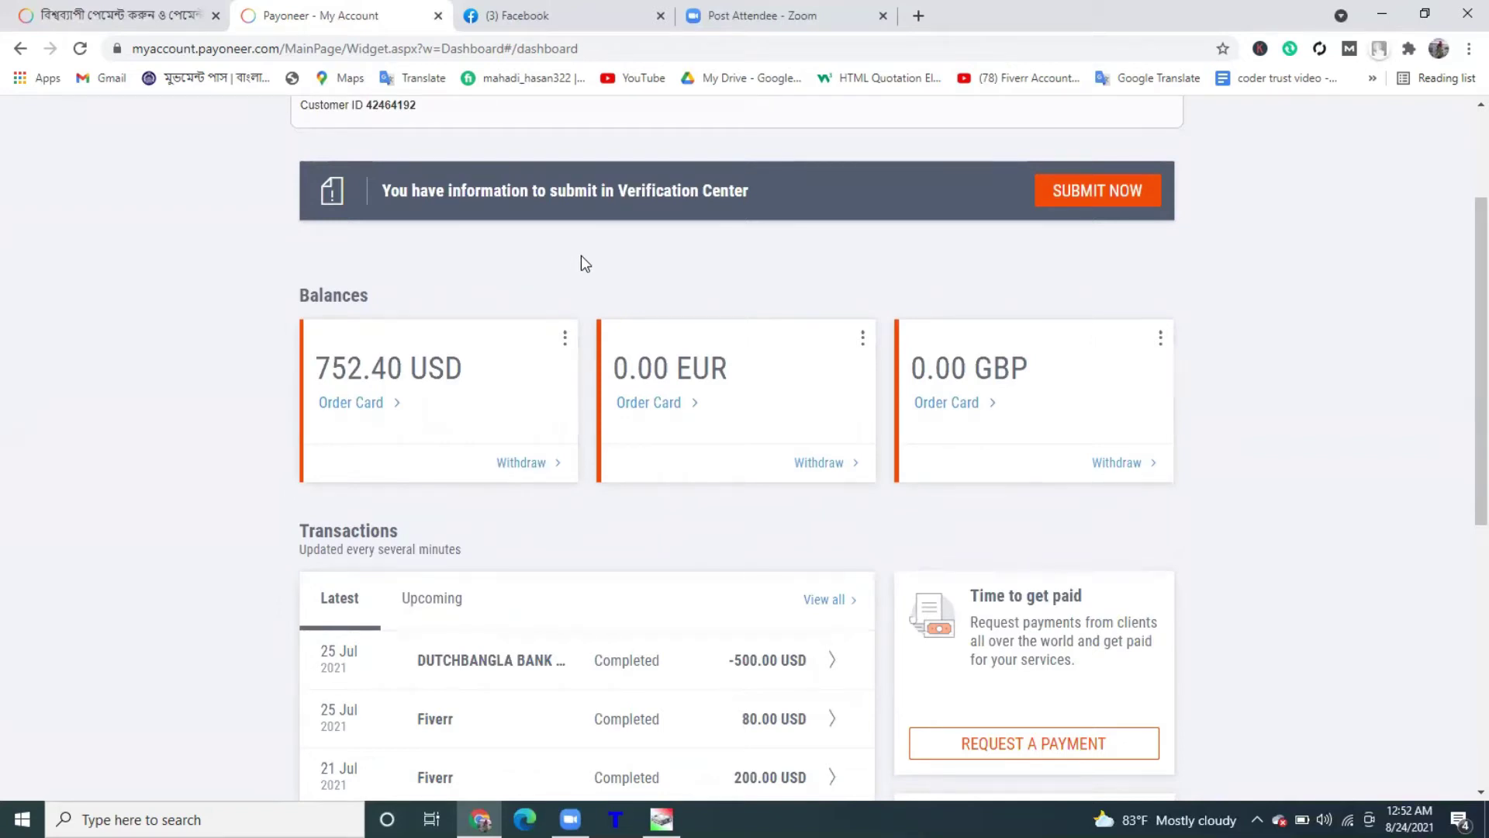
{"action": "scroll", "coordinate": [688, 423], "scroll_direction": "down", "scroll_amount": 4}
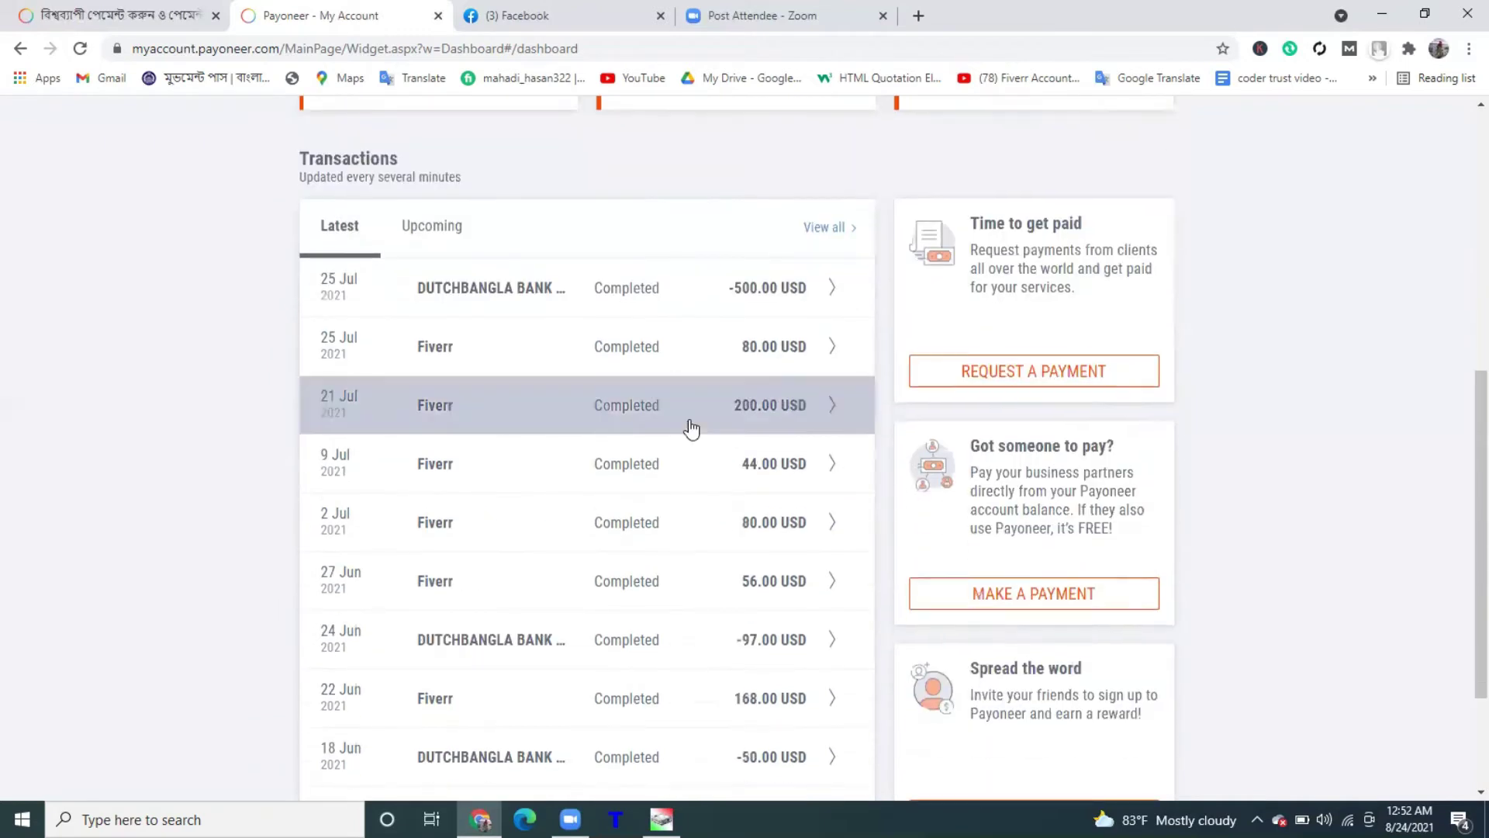
{"action": "key", "text": "ctrl+f"}
{"action": "key", "text": "Return"}
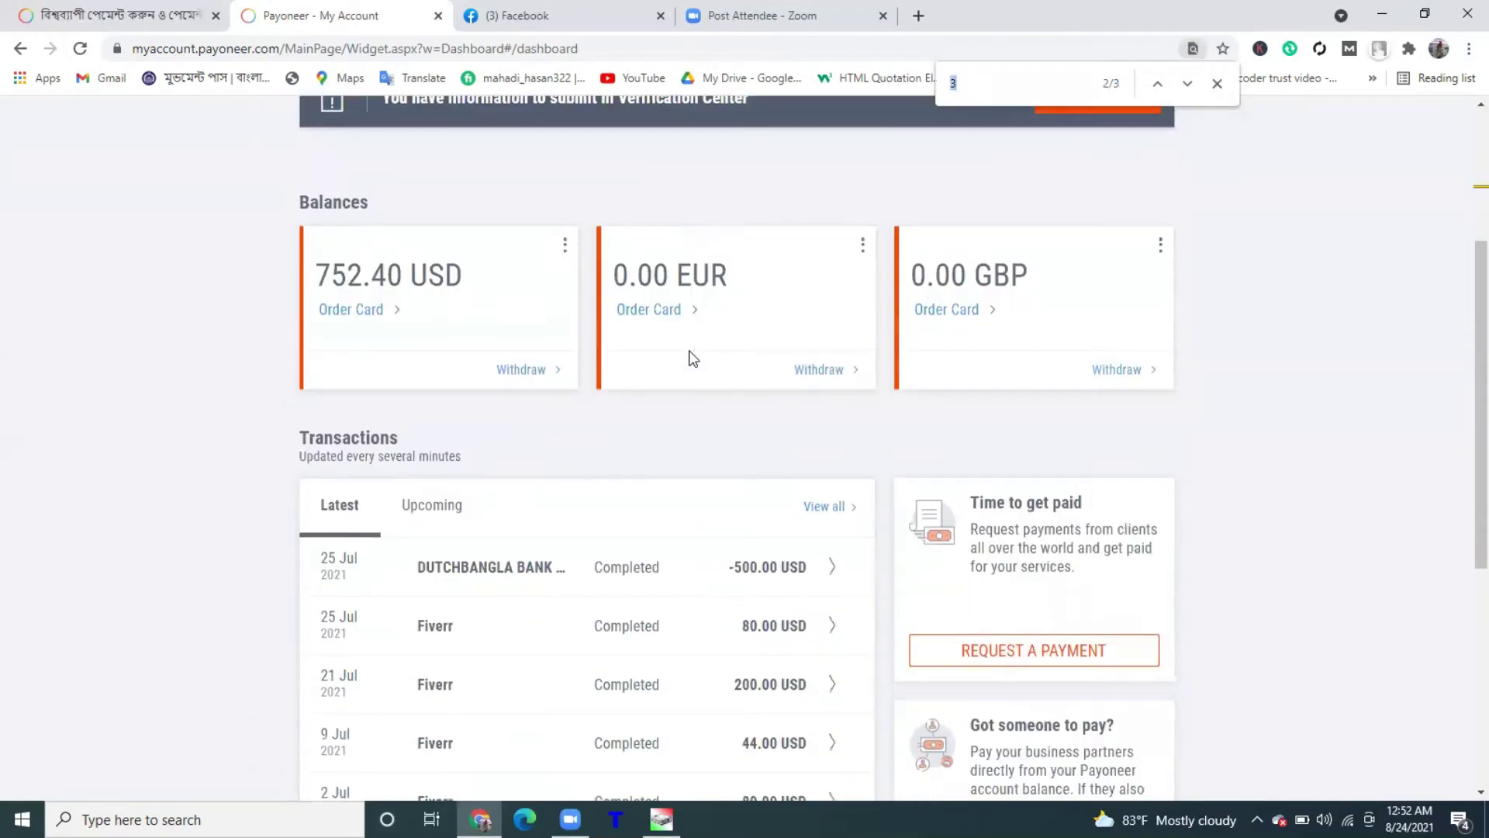
{"action": "left_click", "coordinate": [1217, 84]}
Start a bank withdrawal from the USD balance and set the amount to withdraw to 752 USD
{"action": "scroll", "coordinate": [454, 357], "scroll_direction": "up", "scroll_amount": 1}
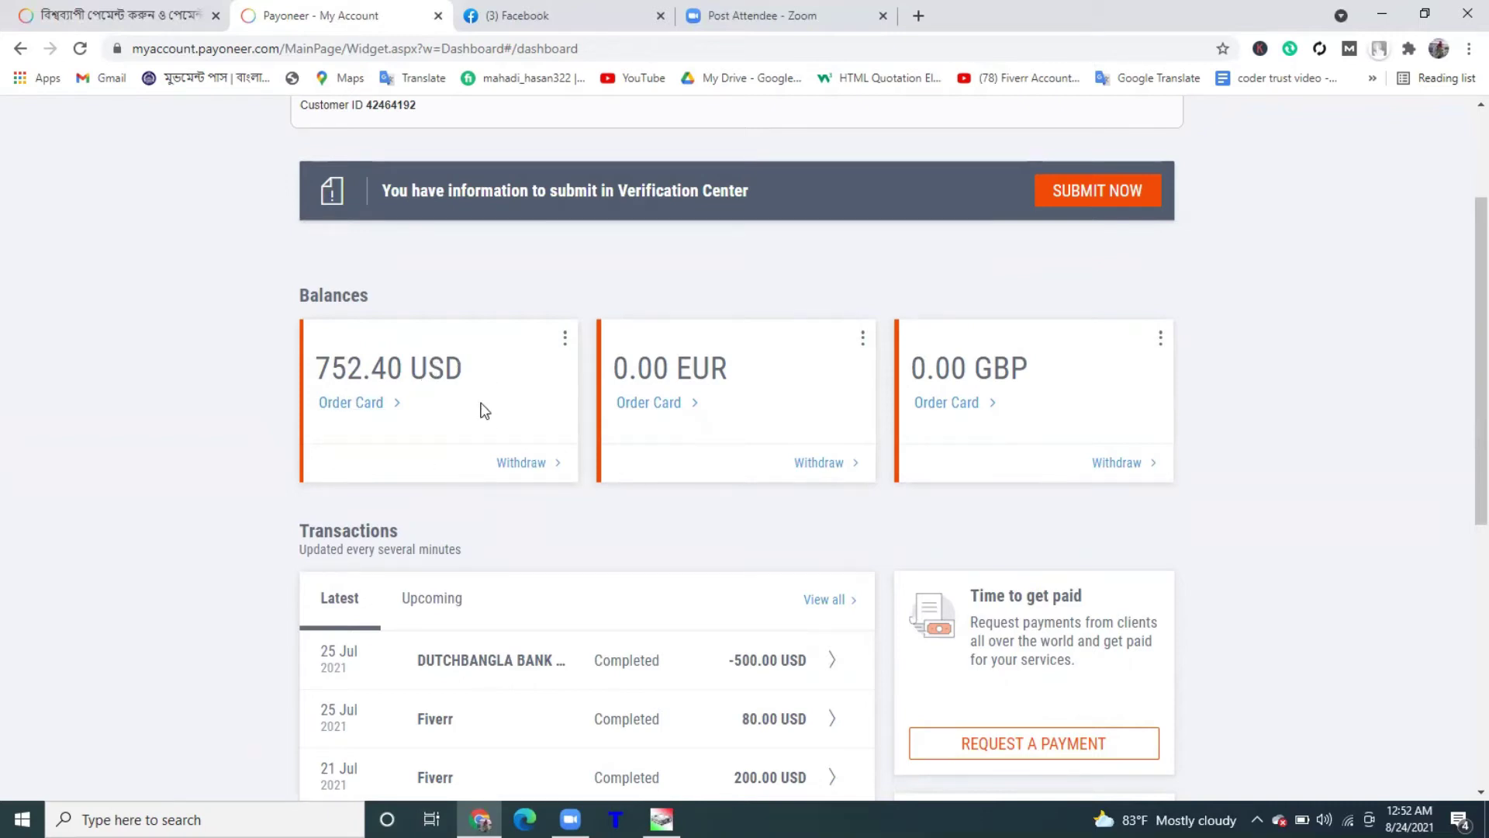
{"action": "left_click", "coordinate": [515, 466]}
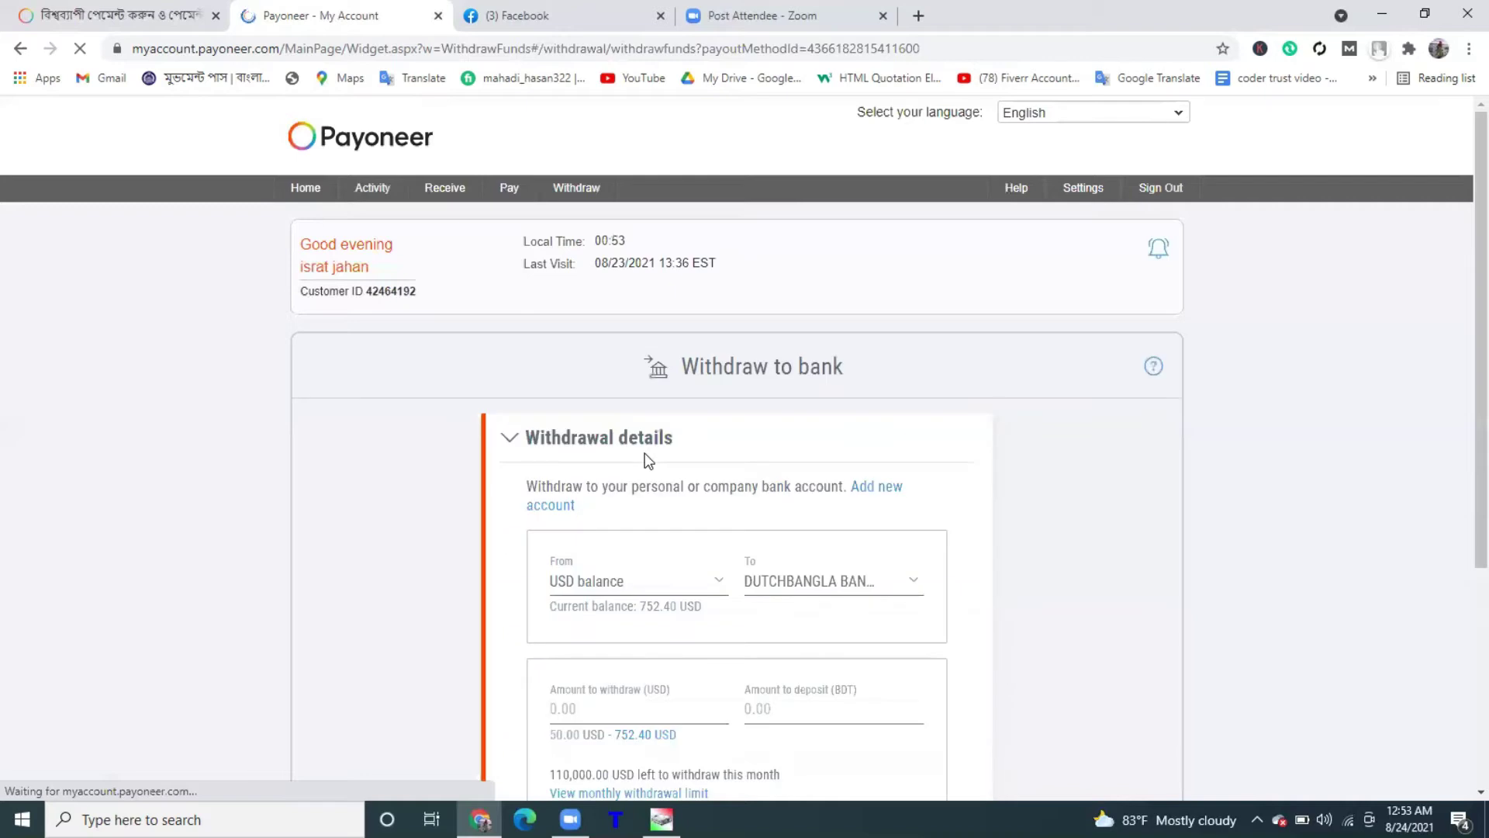
{"action": "scroll", "coordinate": [645, 460], "scroll_direction": "down", "scroll_amount": 2}
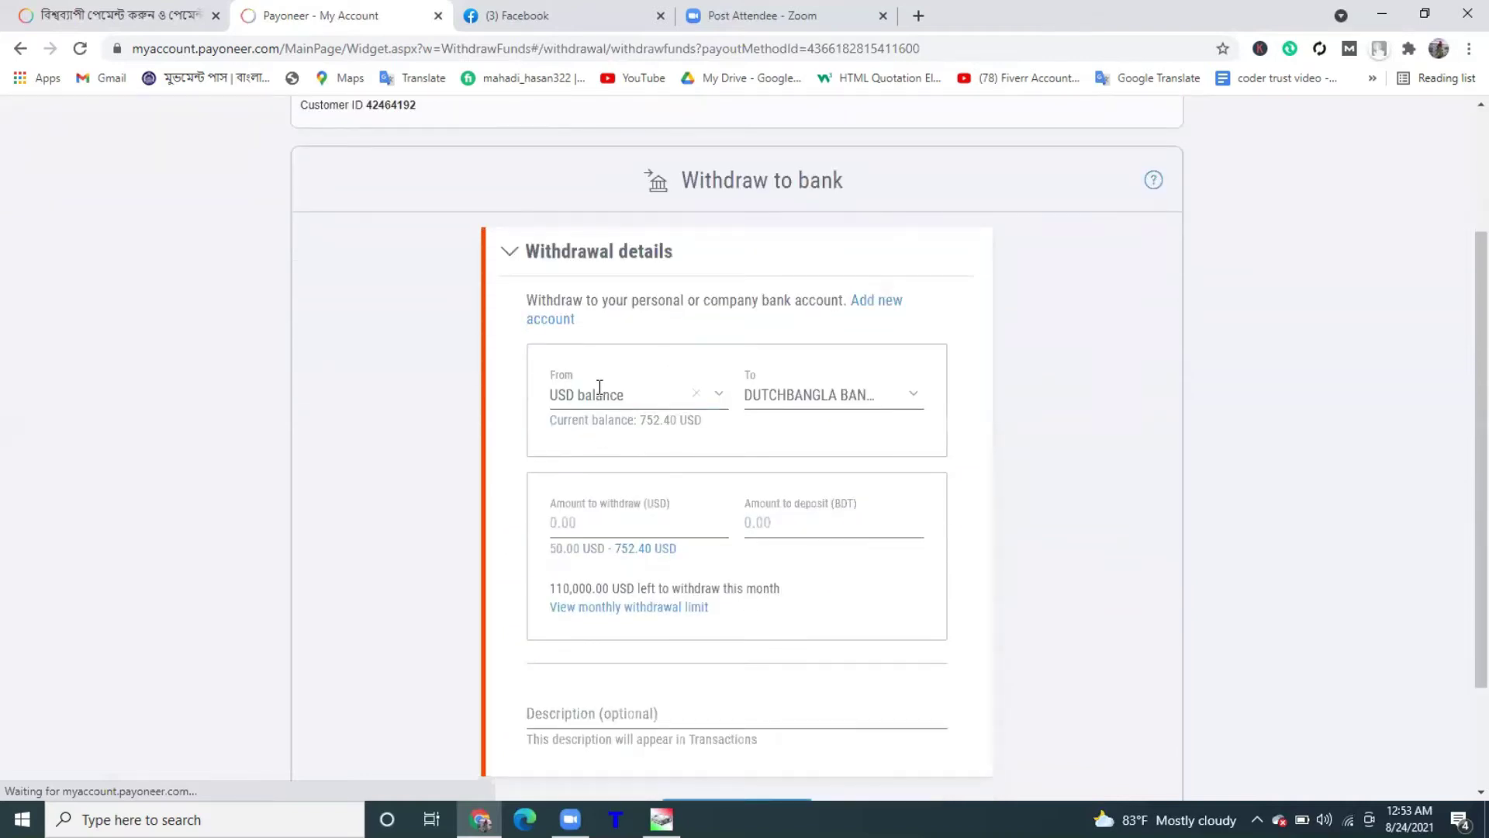
{"action": "left_click", "coordinate": [581, 522]}
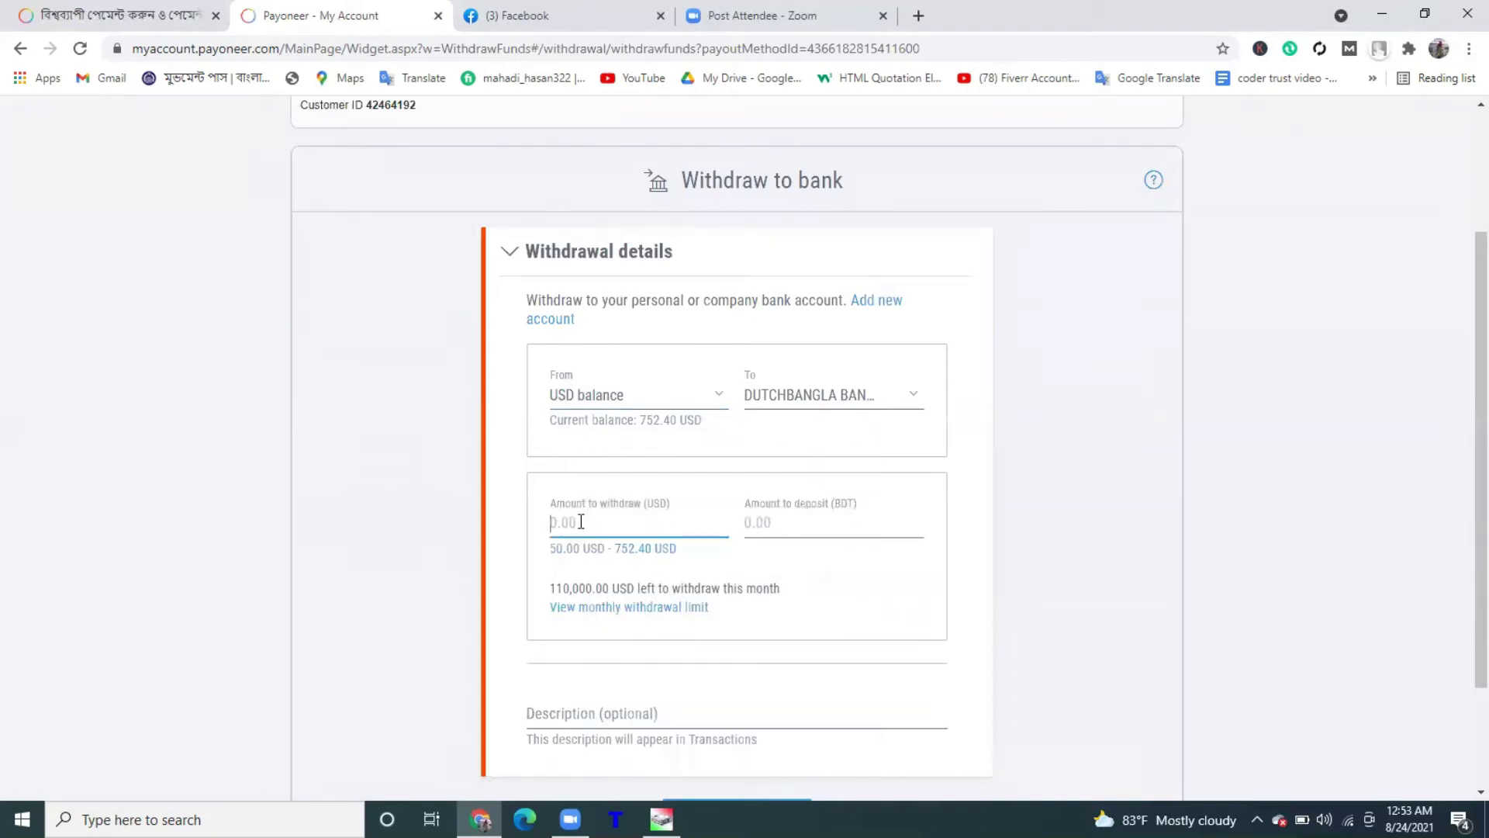
{"action": "type", "text": "7"}
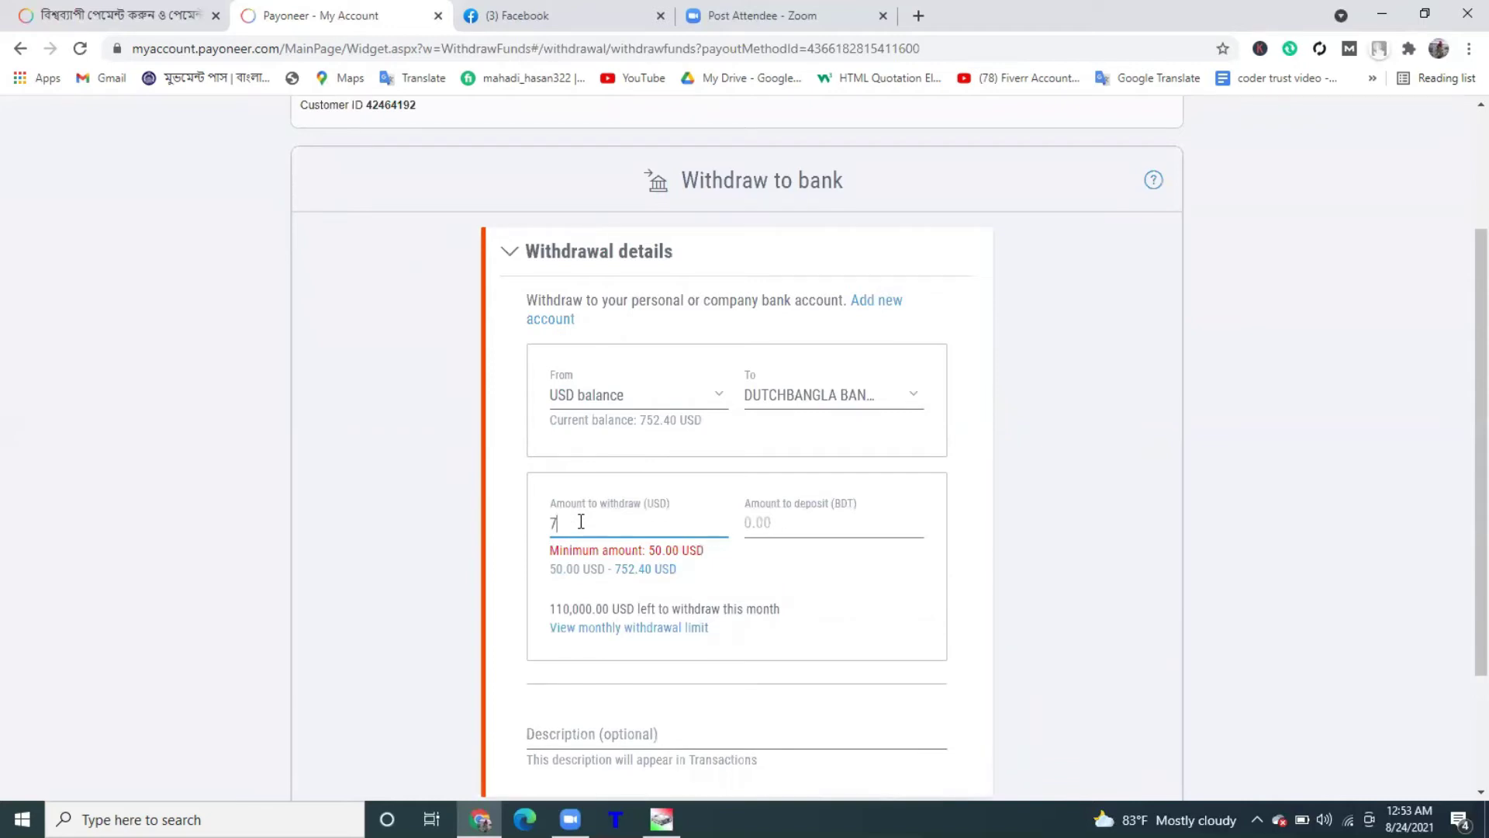
{"action": "type", "text": "5"}
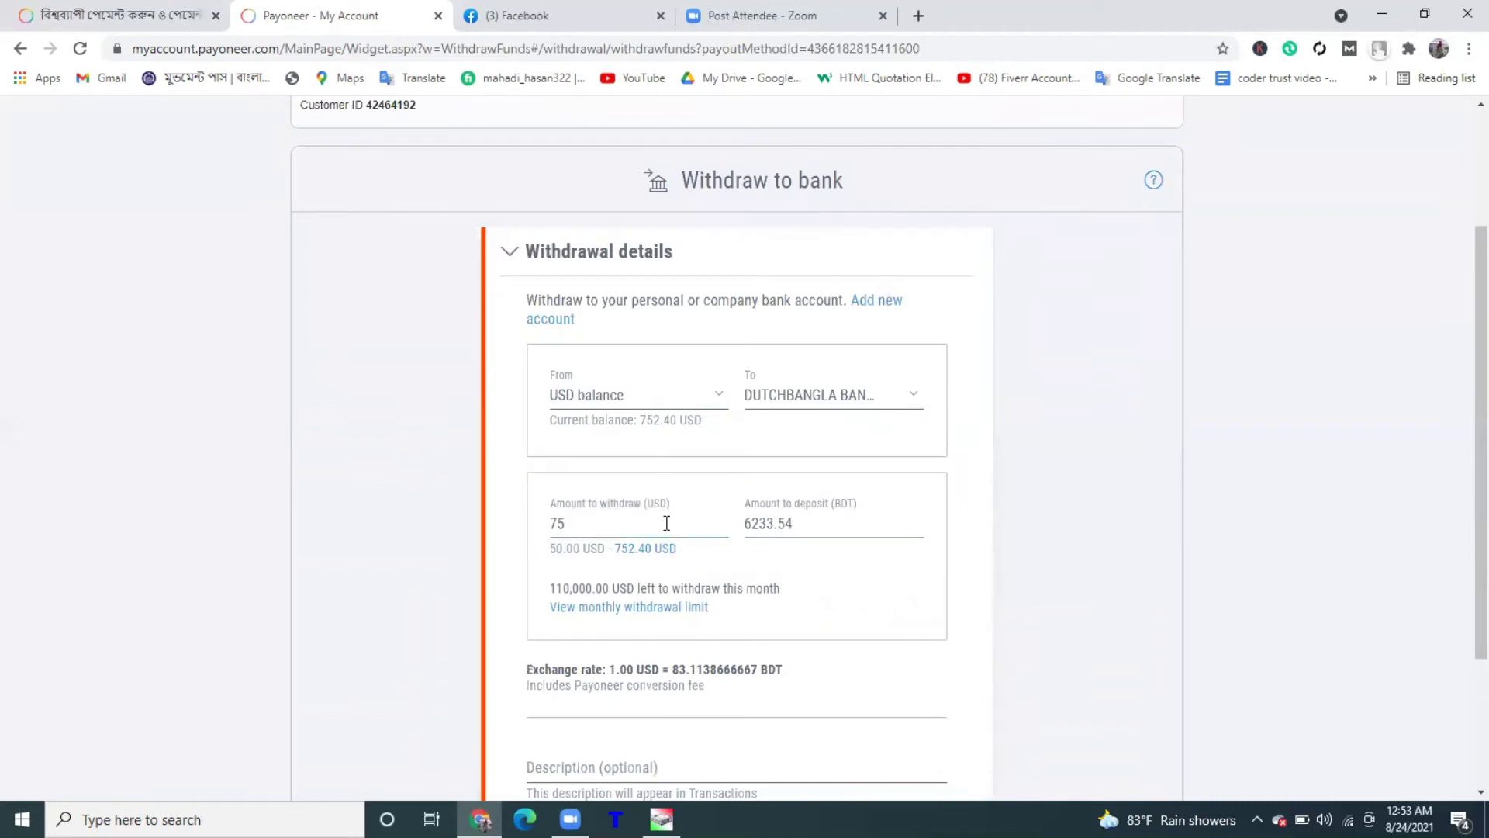
{"action": "left_click", "coordinate": [630, 522]}
{"action": "type", "text": "0"}
Enter "freelancing salary" as the withdrawal description, correcting the spelling of "salary", and submit the details for review
{"action": "scroll", "coordinate": [656, 564], "scroll_direction": "down", "scroll_amount": 1}
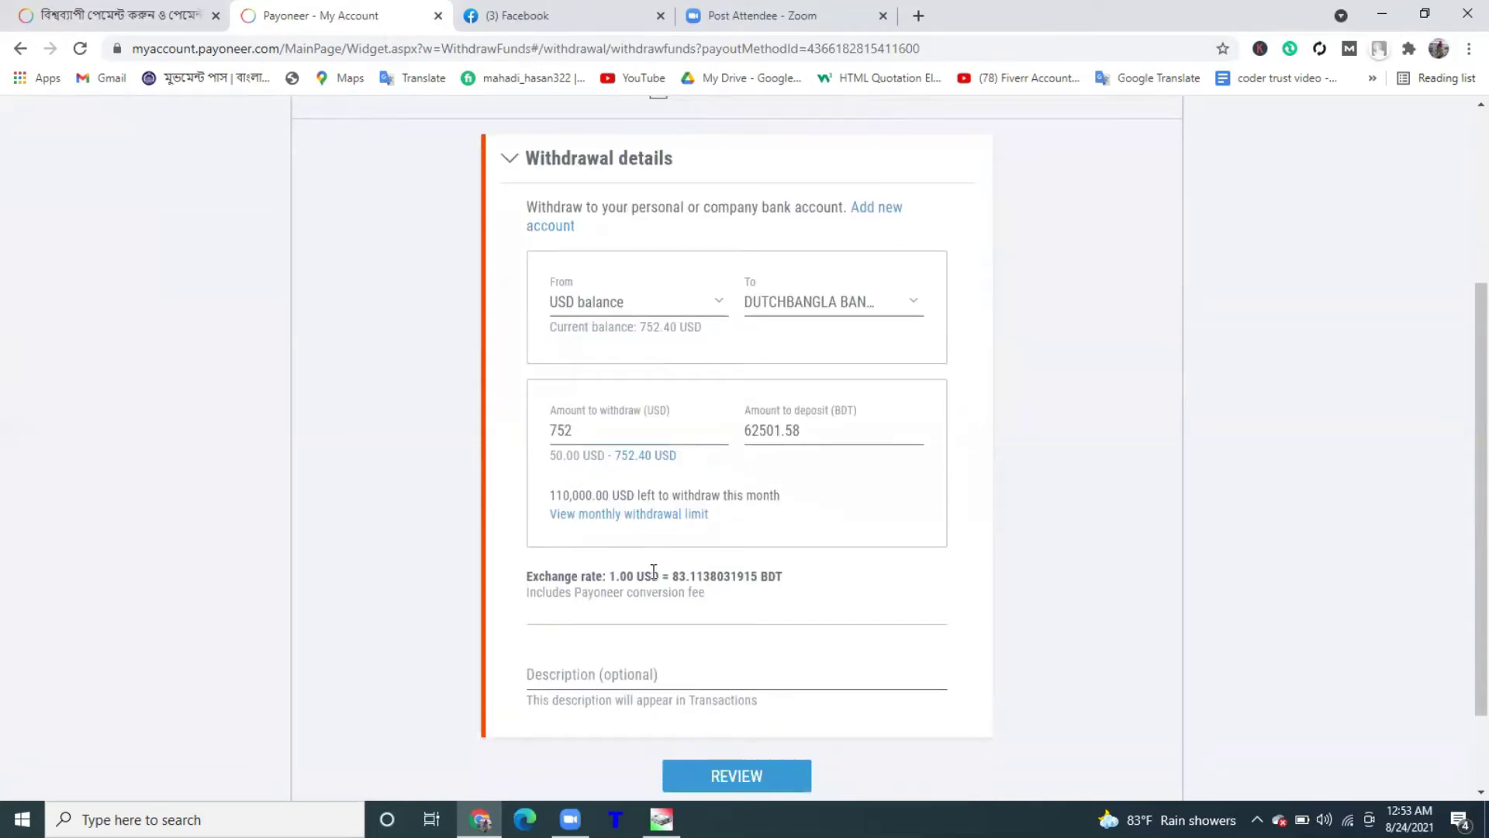
{"action": "left_click", "coordinate": [595, 667]}
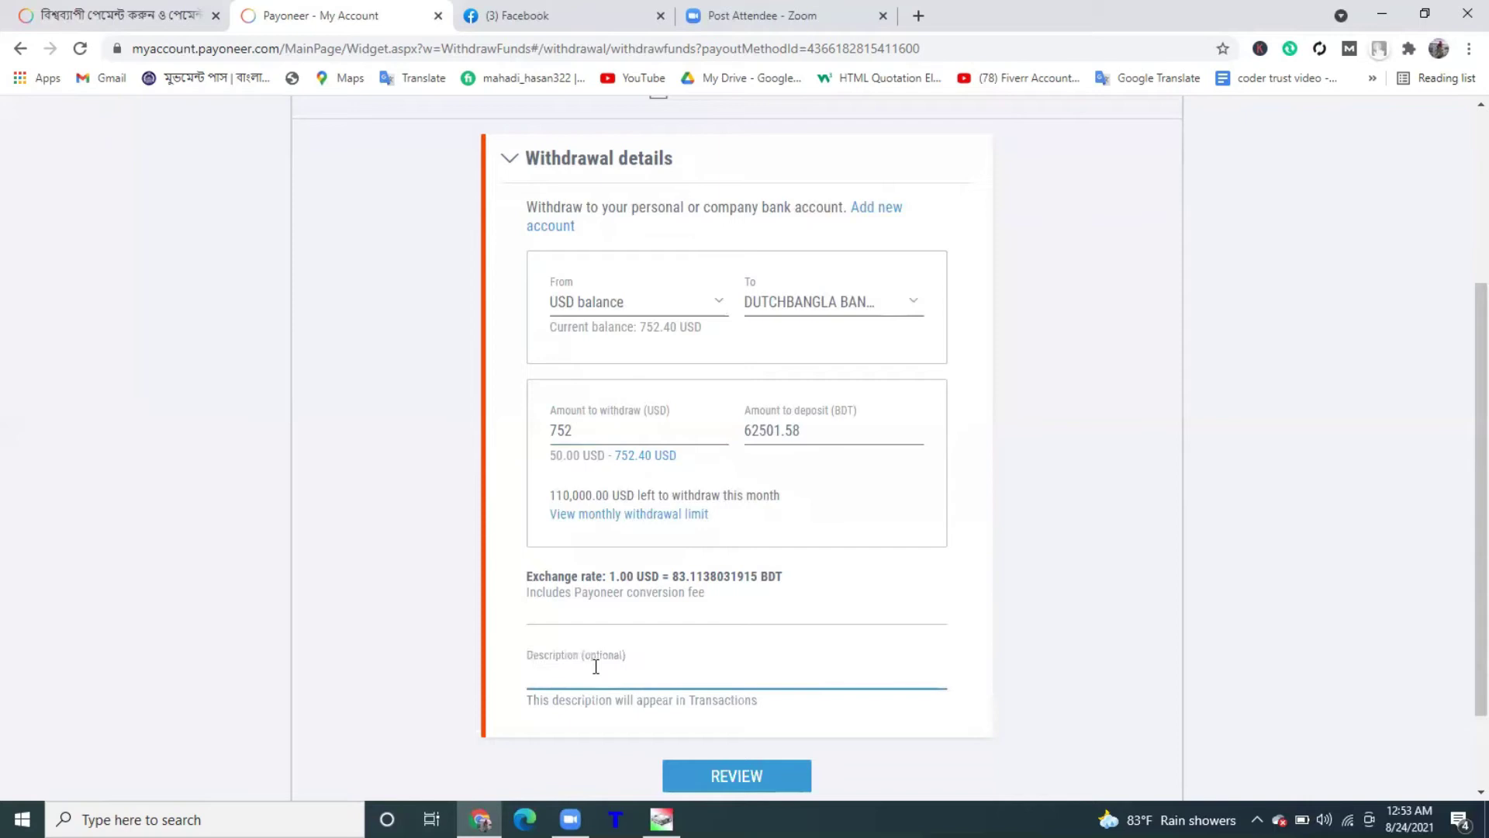
{"action": "type", "text": "freelancering sellary"}
{"action": "right_click", "coordinate": [614, 677]}
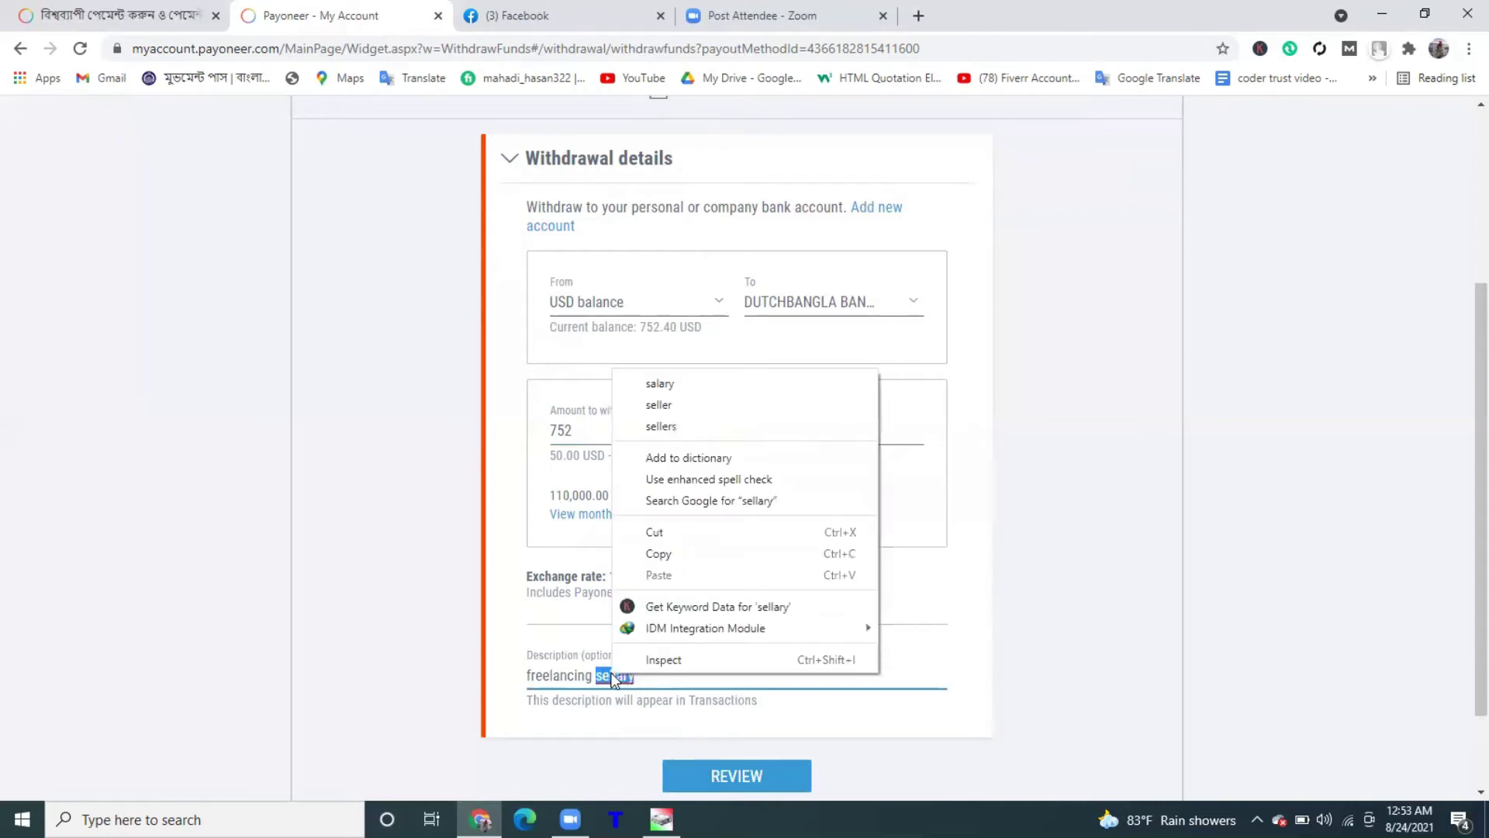
{"action": "left_click", "coordinate": [698, 385]}
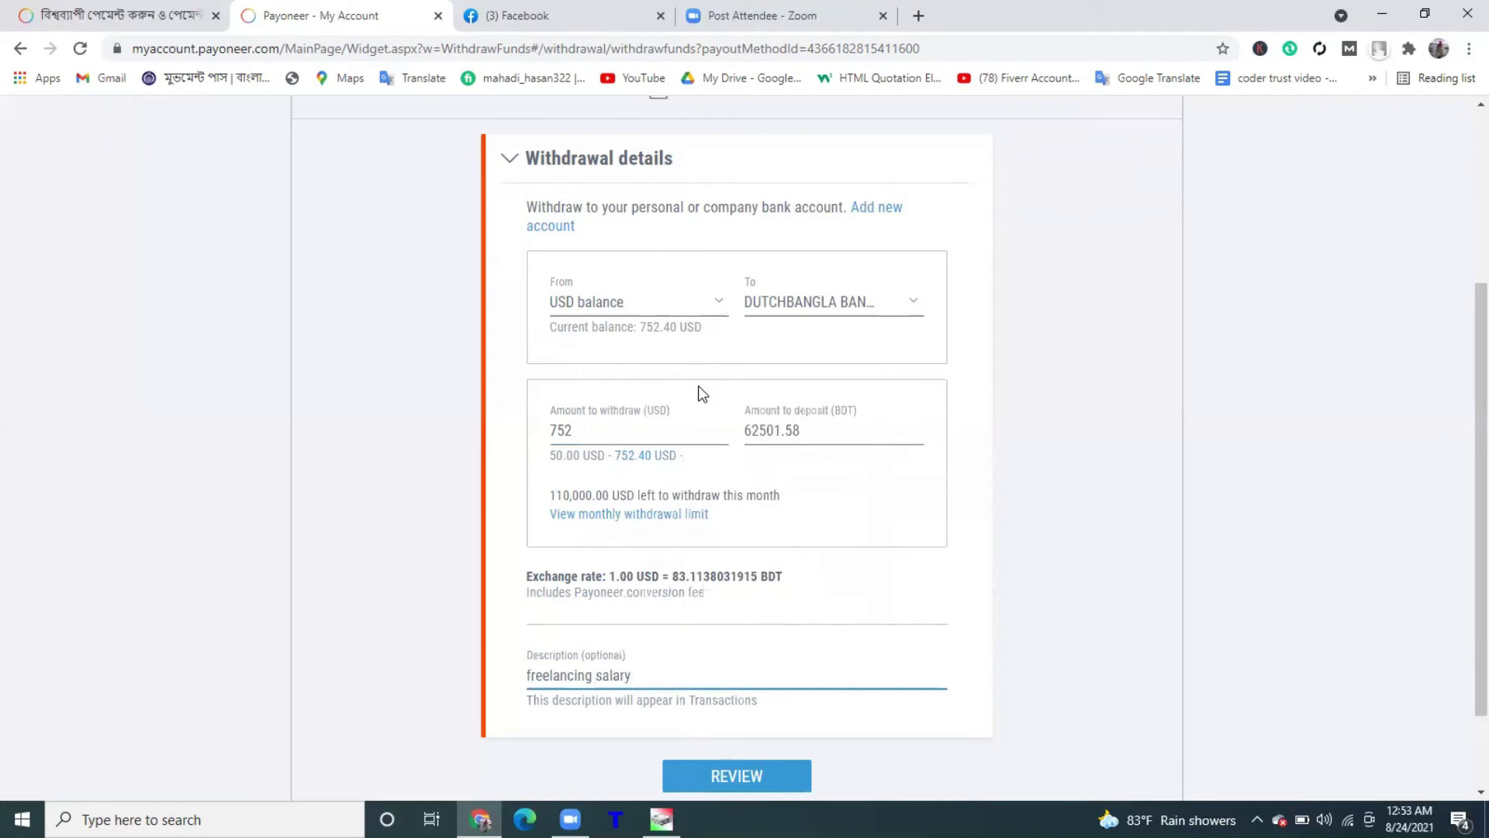
{"action": "left_click", "coordinate": [725, 769]}
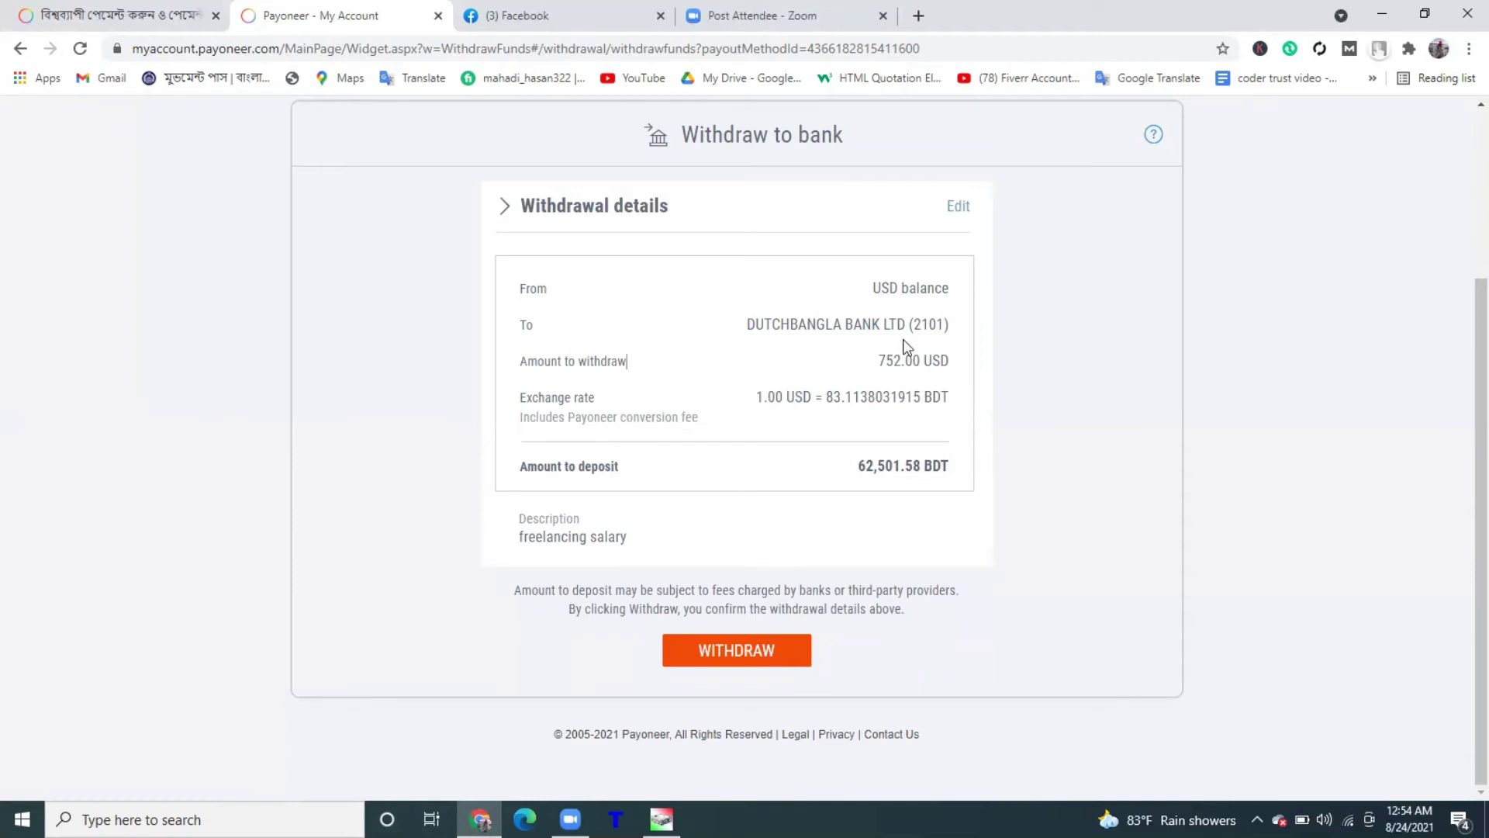
Check the withdrawal summary's destination bank, exchange rate and deposit amount, and confirm the 752 USD withdrawal
{"action": "left_click_drag", "start_coordinate": [903, 338], "coordinate": [960, 223]}
{"action": "right_click", "coordinate": [960, 224]}
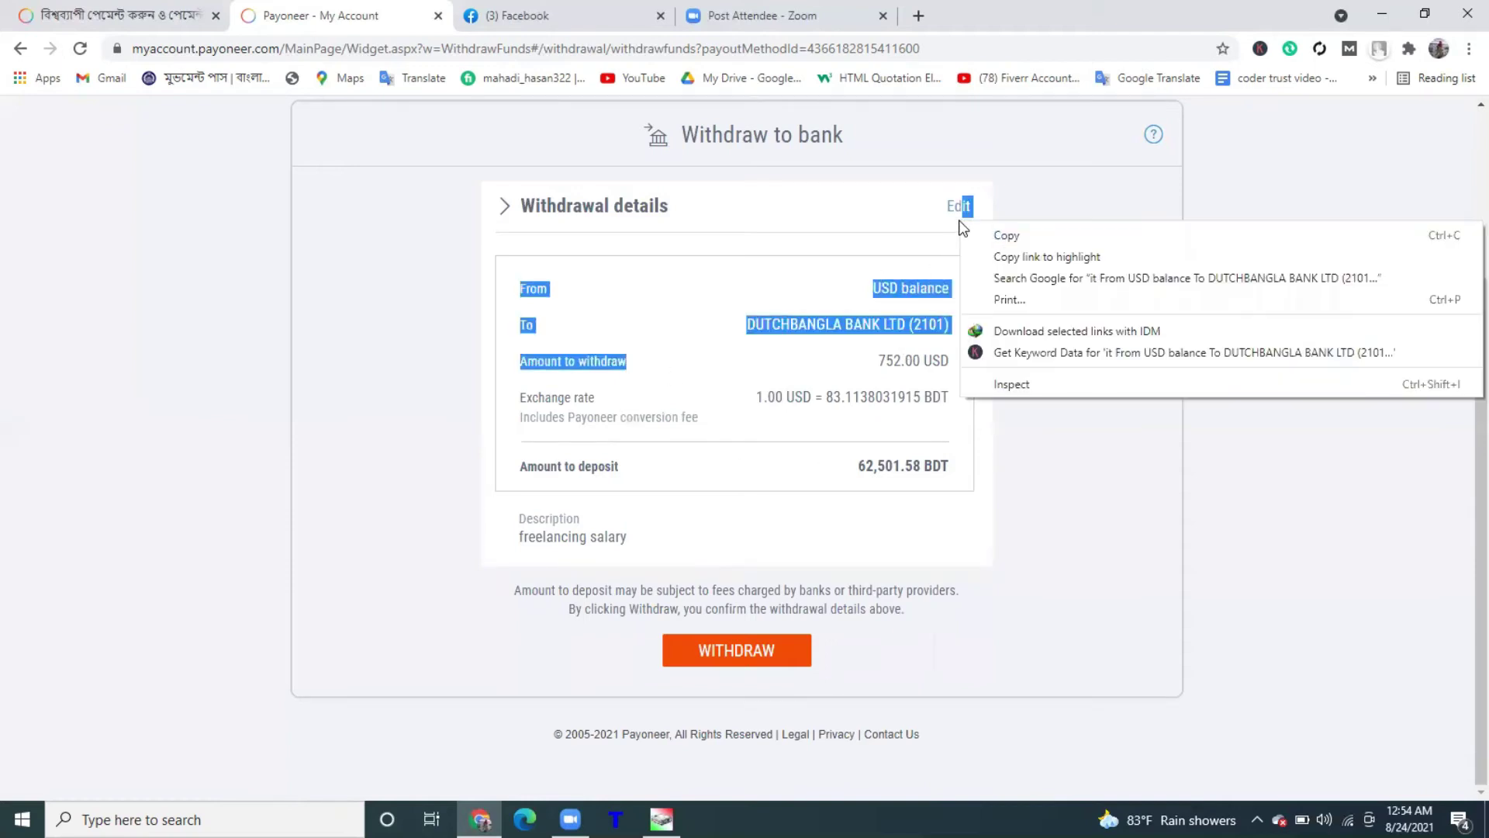
{"action": "left_click", "coordinate": [899, 222]}
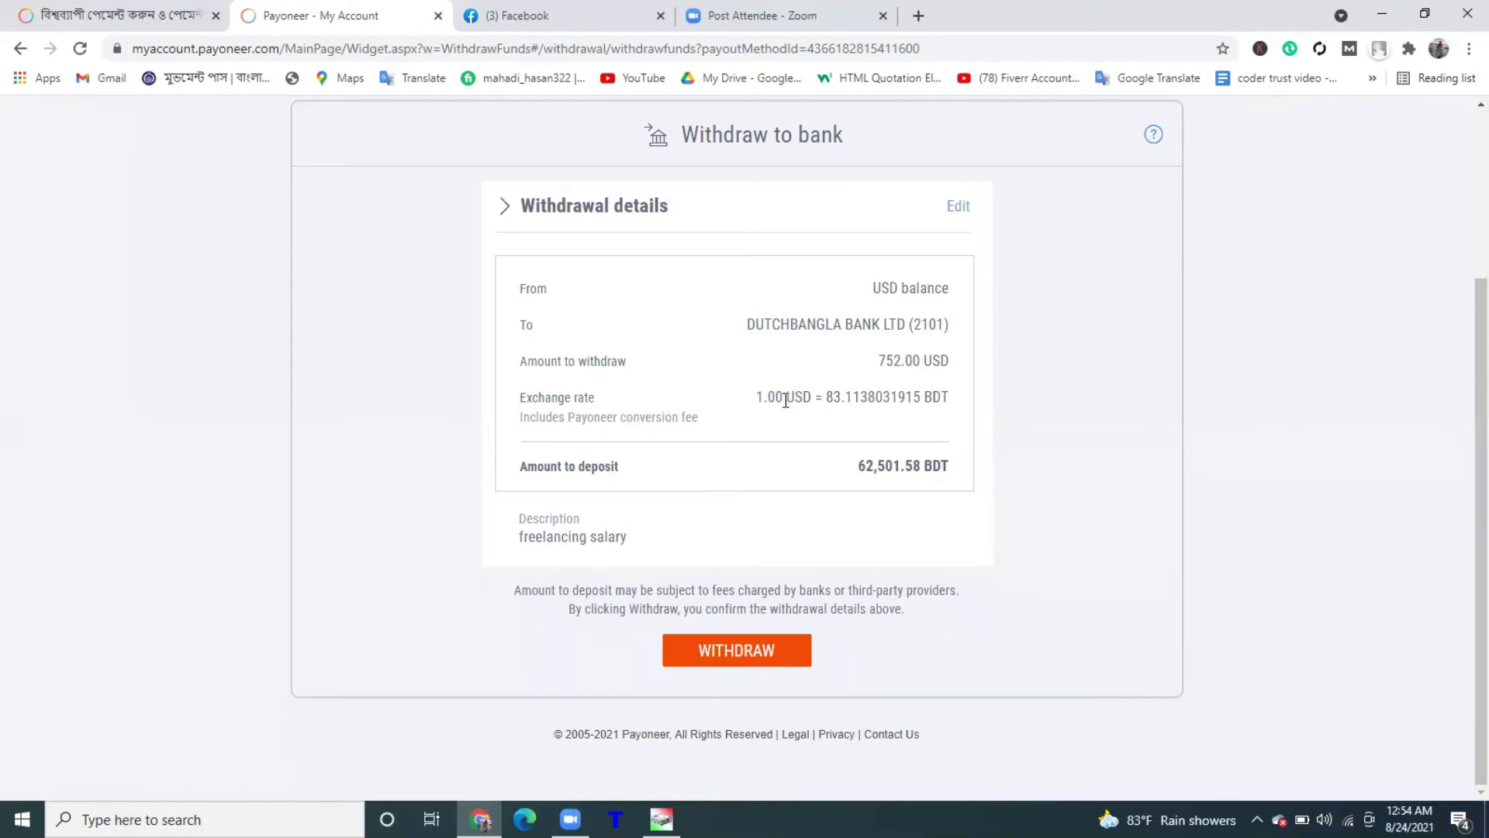
{"action": "left_click_drag", "start_coordinate": [825, 396], "coordinate": [857, 400]}
{"action": "left_click", "coordinate": [867, 466]}
{"action": "left_click_drag", "start_coordinate": [917, 466], "coordinate": [905, 466]}
{"action": "left_click", "coordinate": [785, 521]}
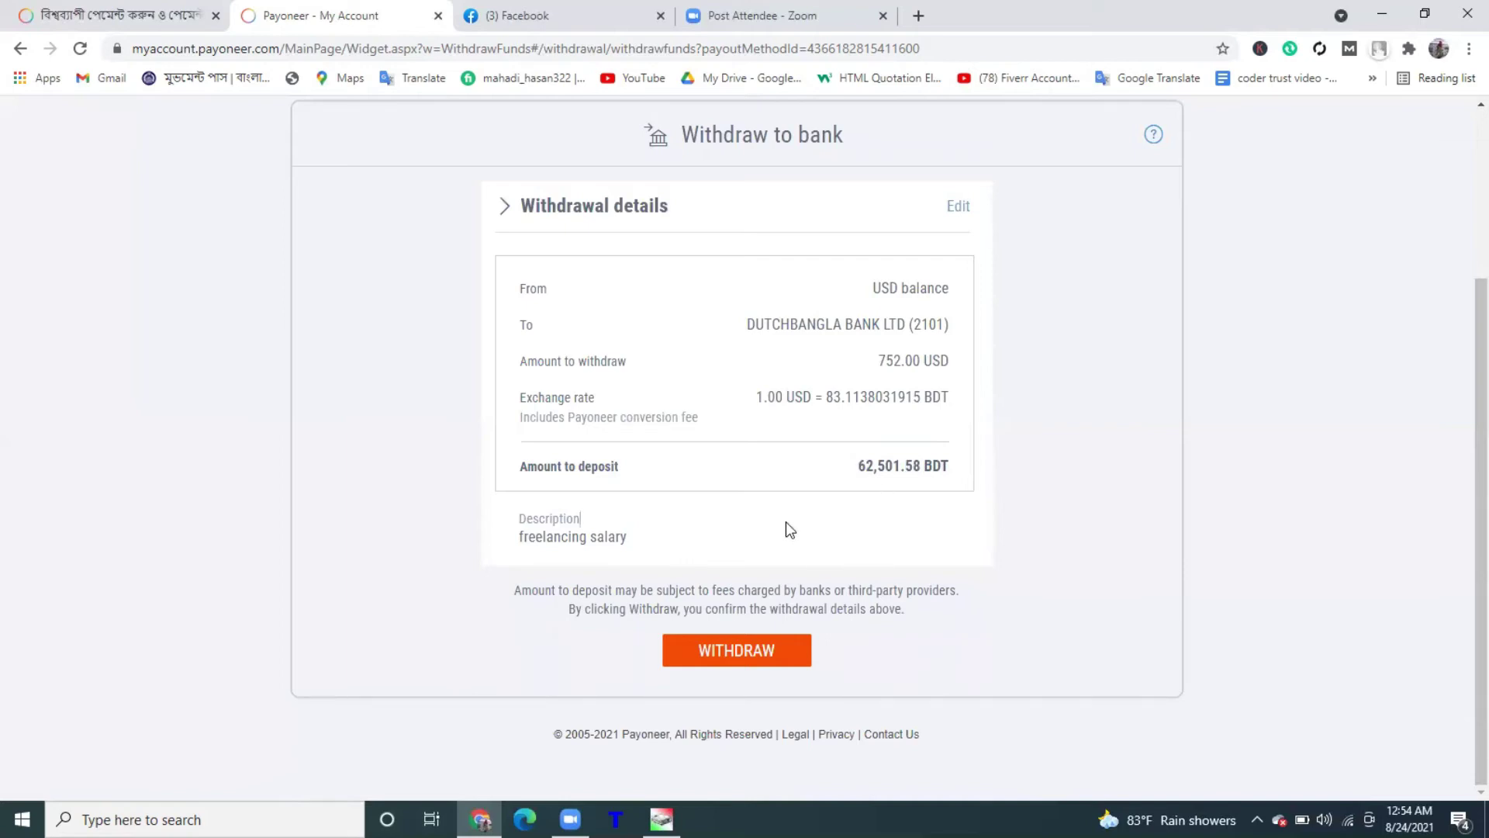
{"action": "left_click", "coordinate": [736, 652]}
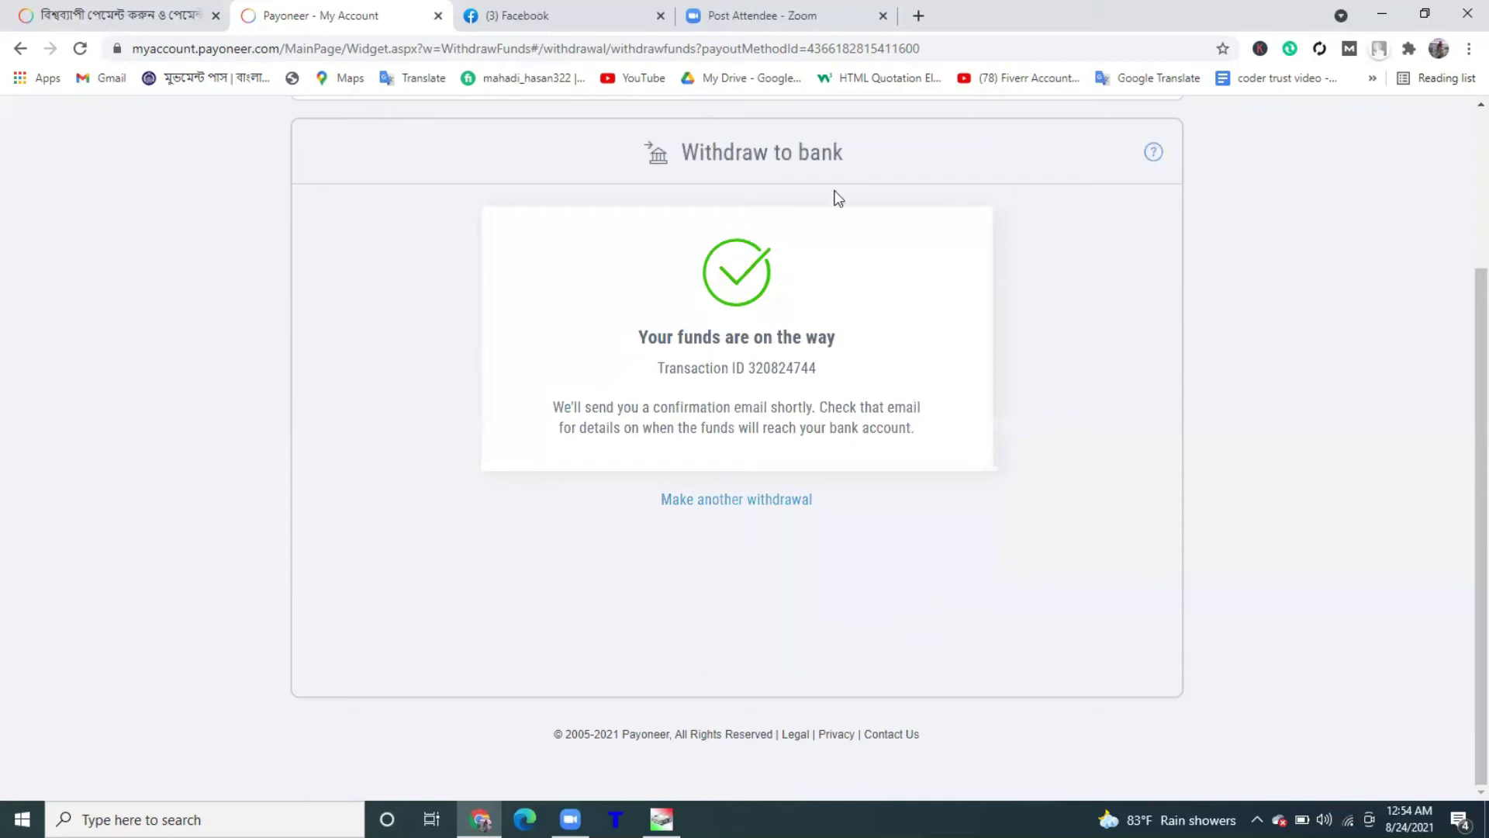
Leave the withdrawal form, close the old account tab and reopen the account dashboard by signing in from the Payoneer homepage
{"action": "left_click", "coordinate": [677, 501]}
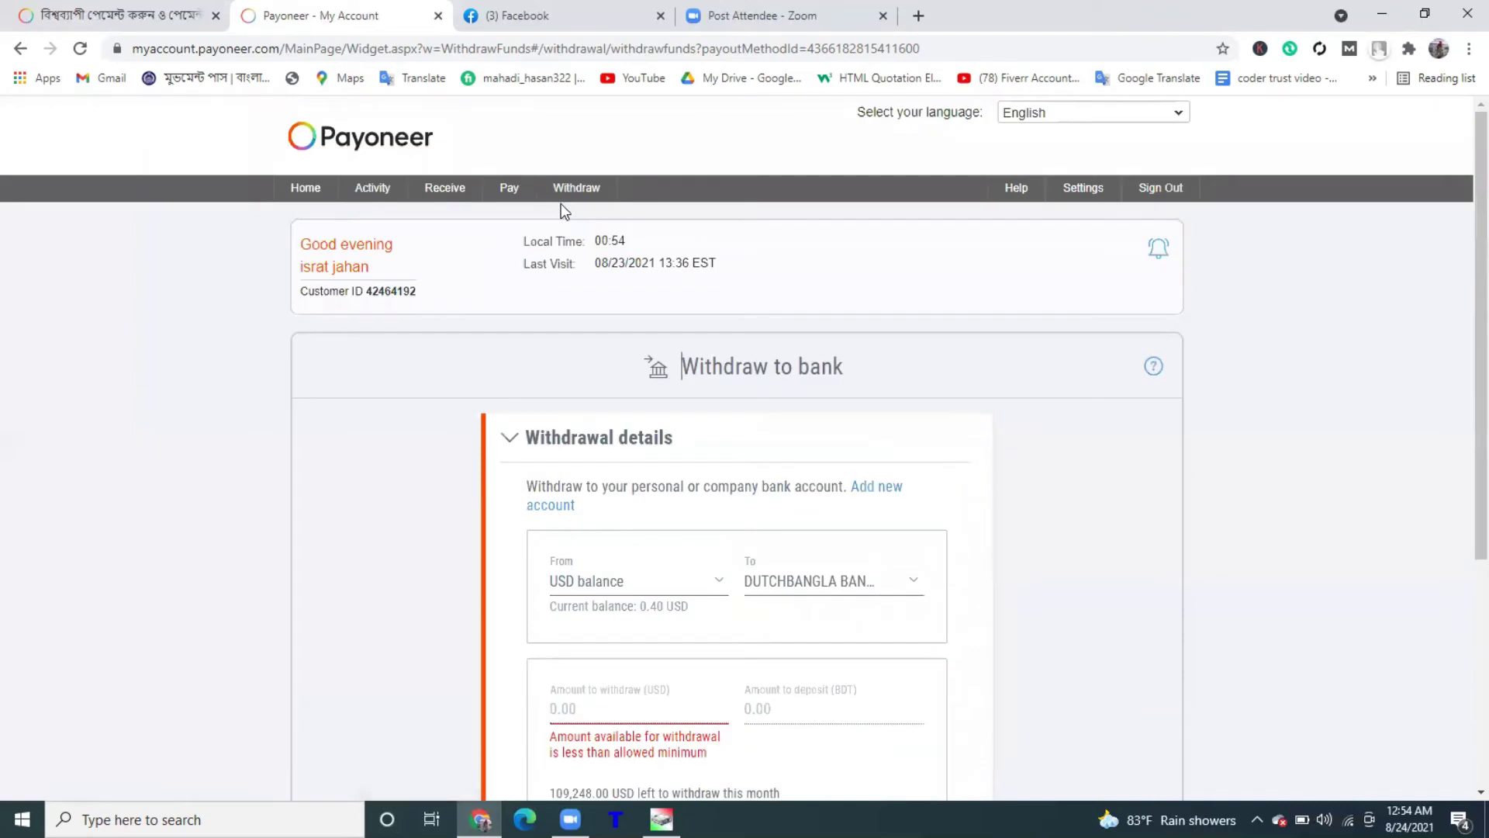
{"action": "left_click", "coordinate": [342, 149]}
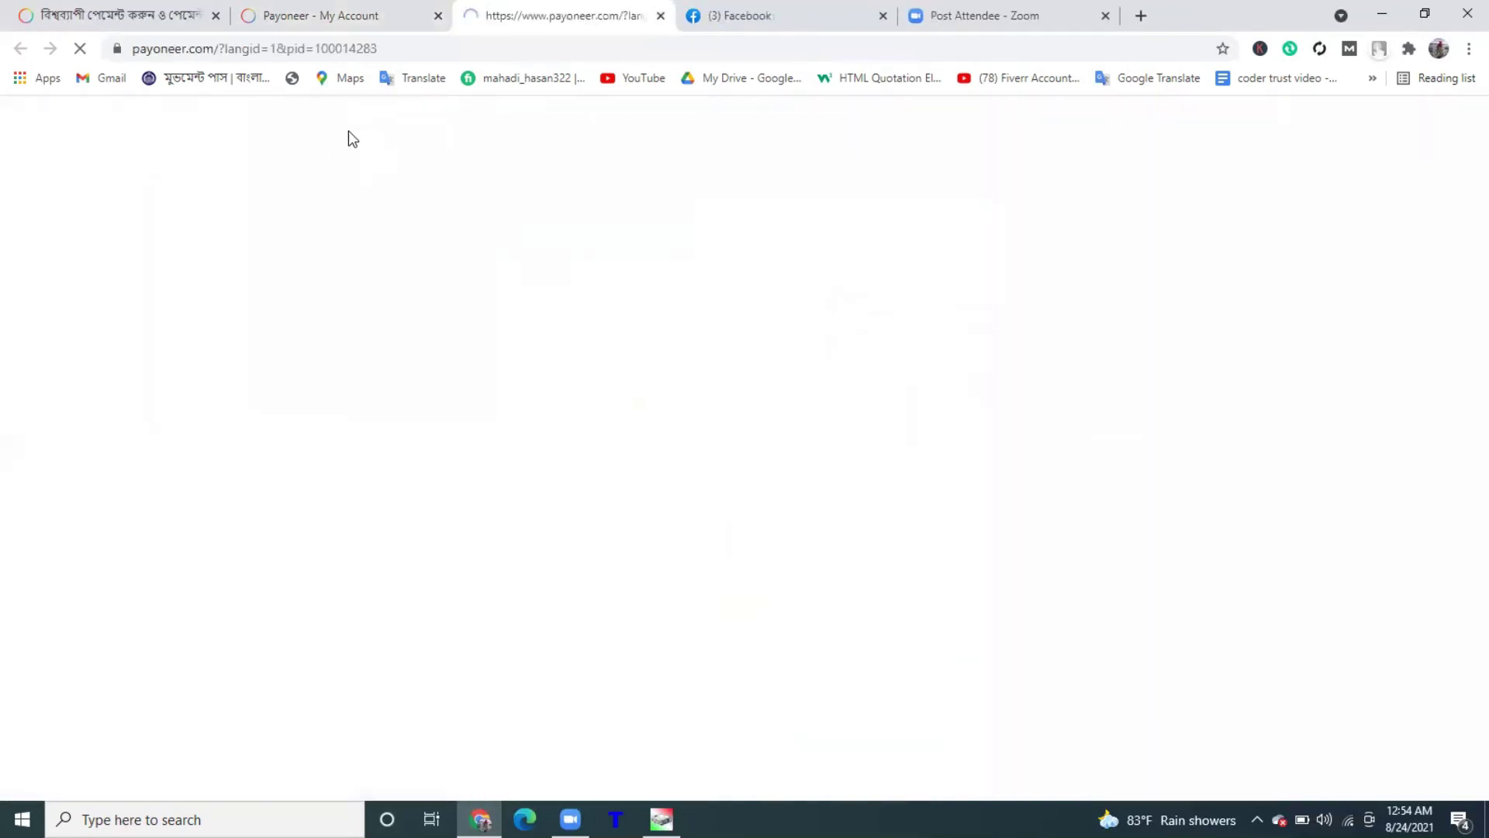
{"action": "left_click", "coordinate": [438, 16]}
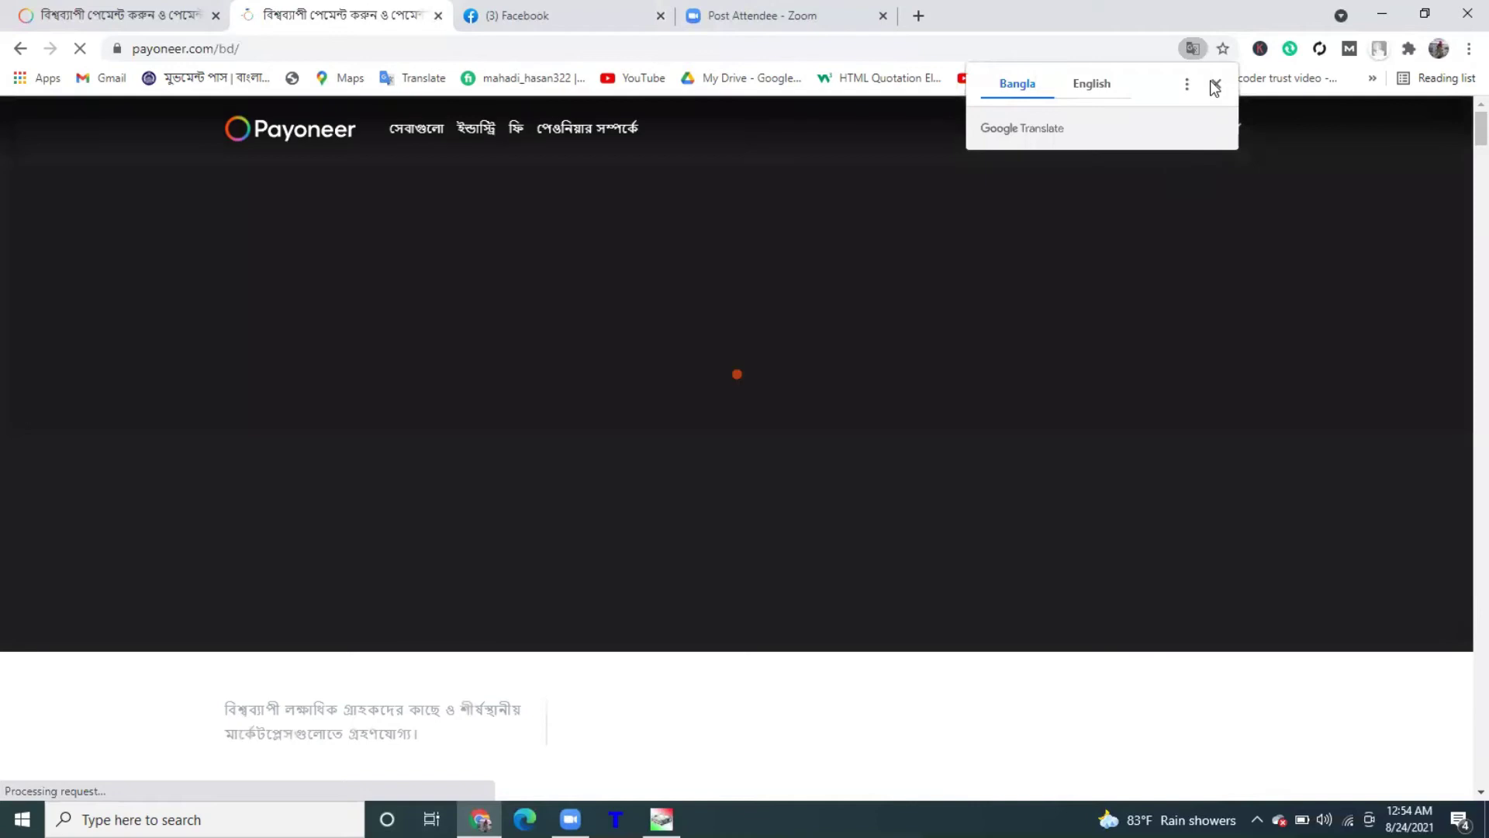
{"action": "left_click", "coordinate": [1216, 83]}
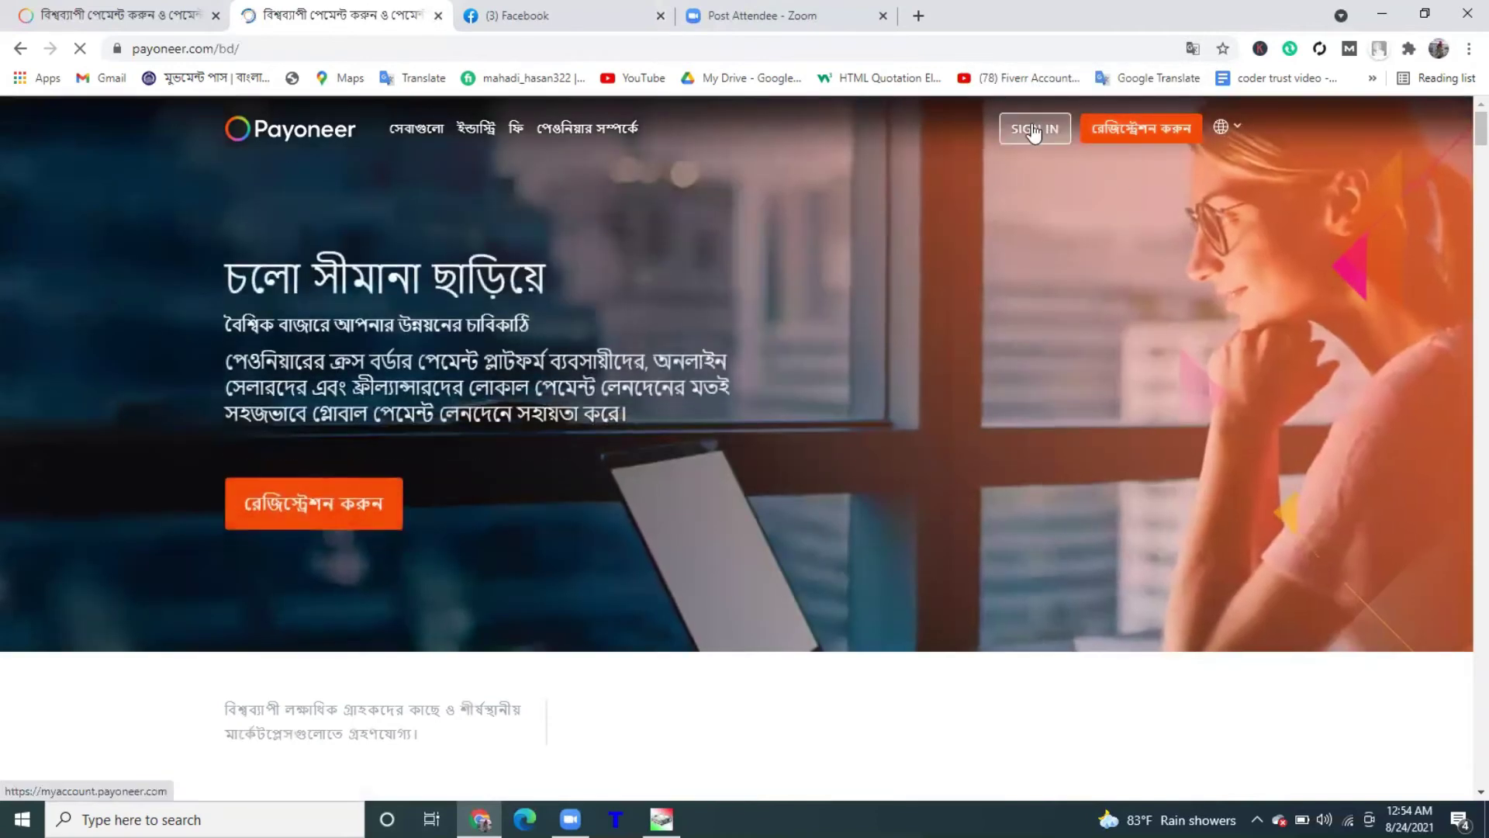
{"action": "left_click", "coordinate": [1033, 128]}
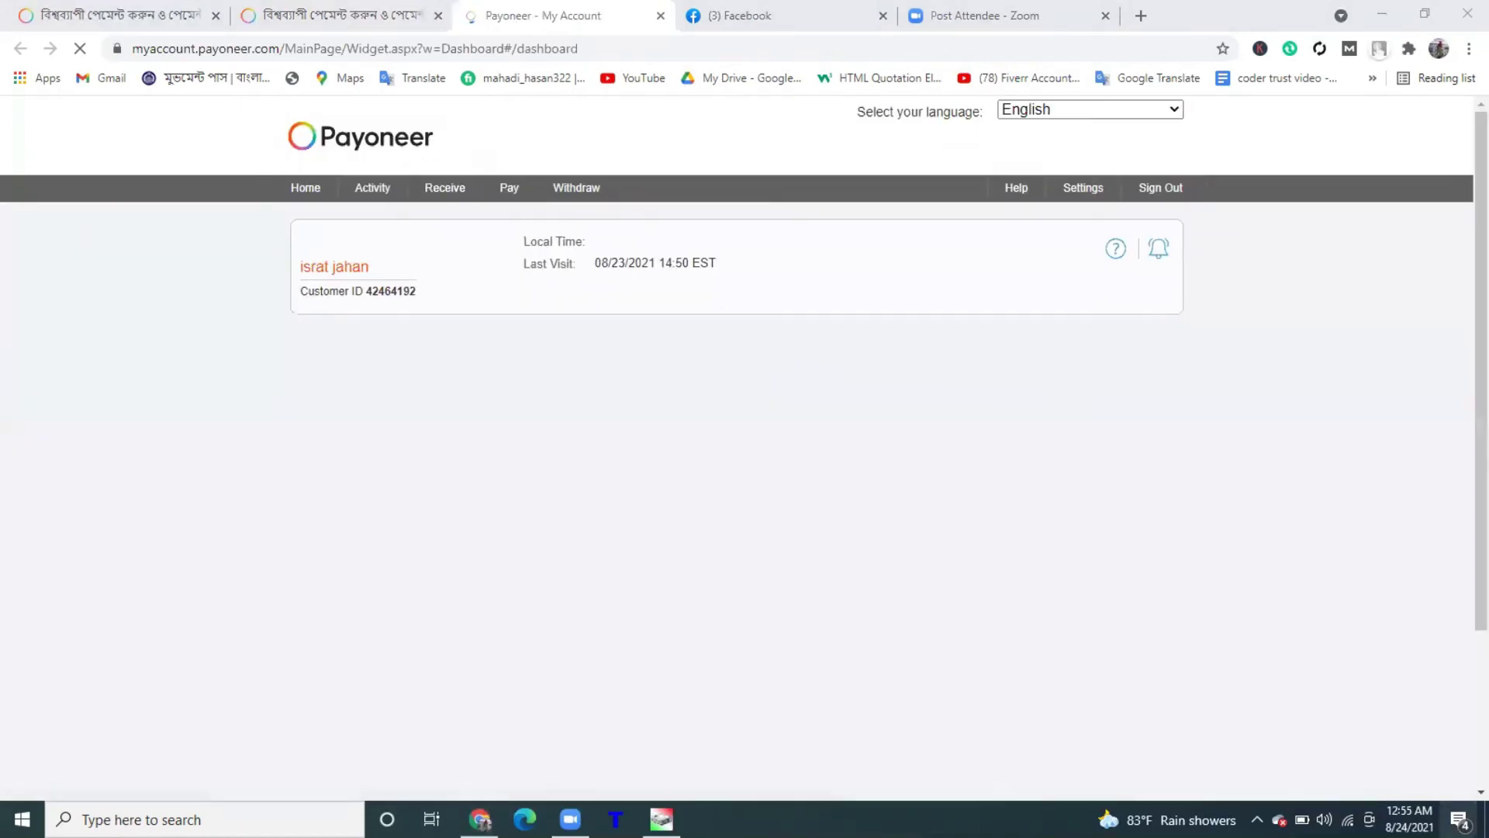
{"action": "left_click", "coordinate": [1459, 820]}
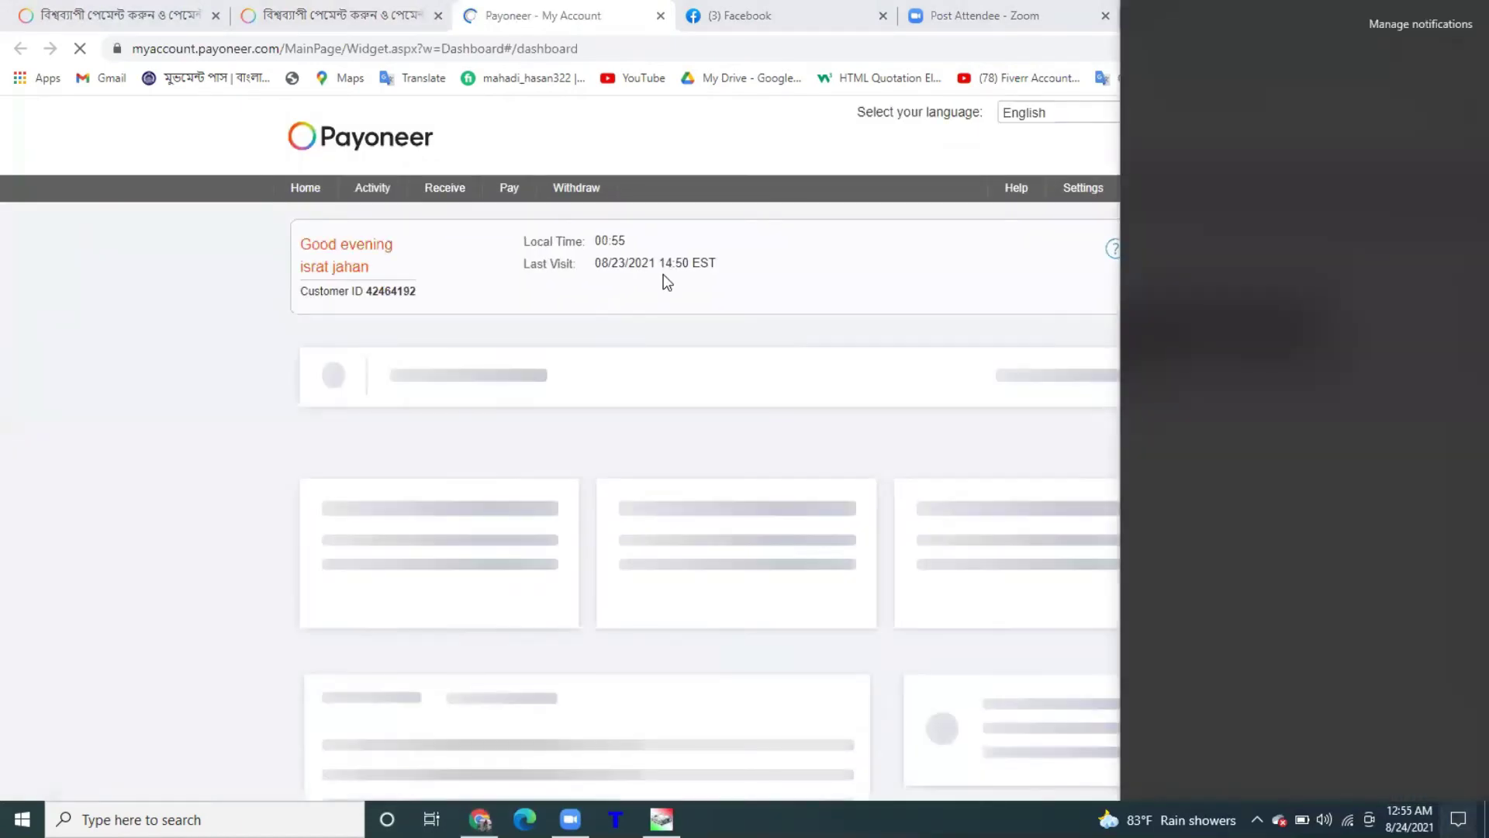
{"action": "left_click", "coordinate": [940, 441]}
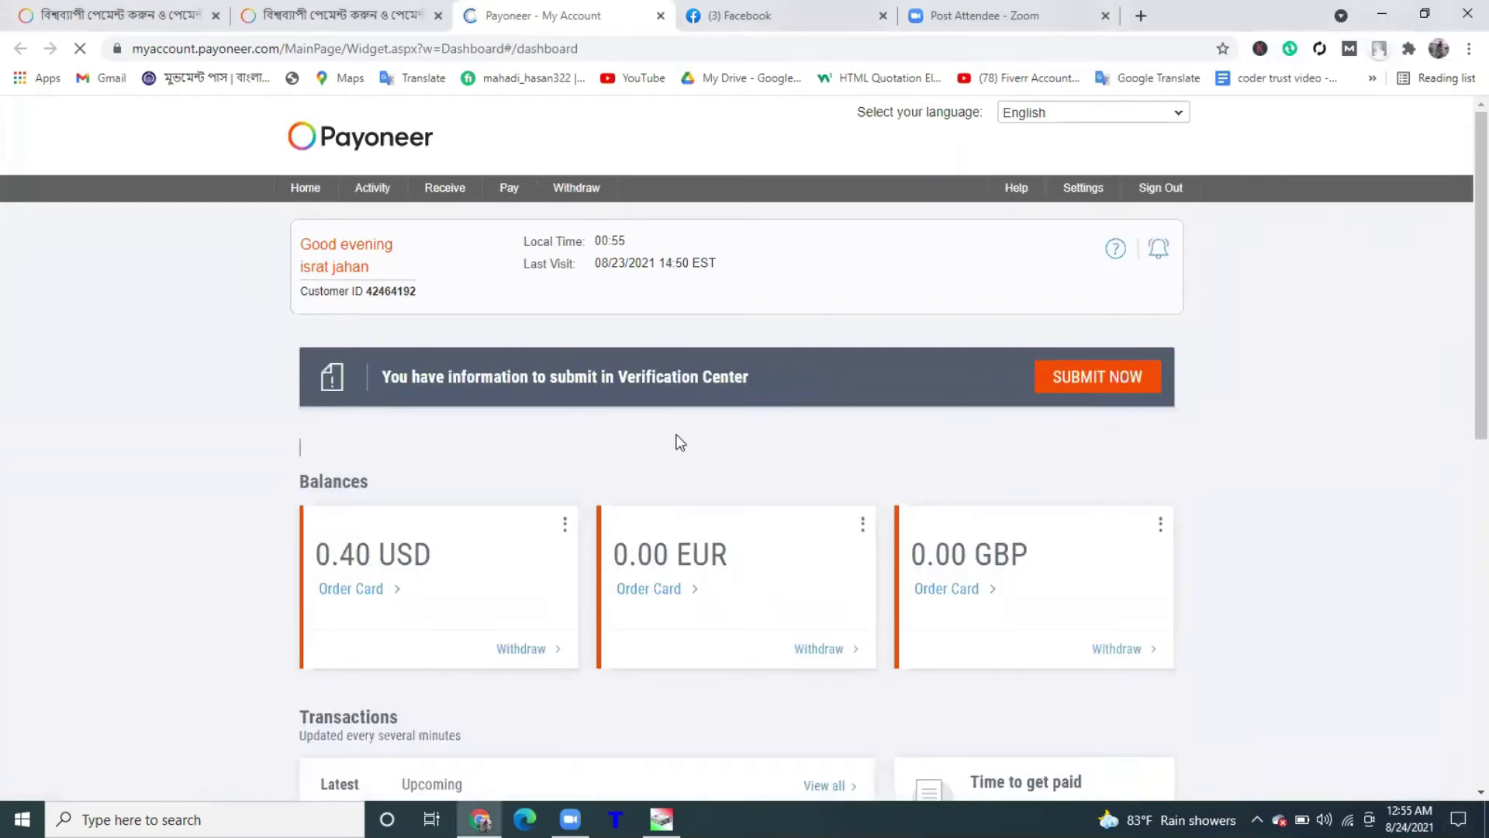
Examine the dashboard's currency balances and the new bank withdrawal among the latest transactions
{"action": "scroll", "coordinate": [675, 438], "scroll_direction": "down", "scroll_amount": 1}
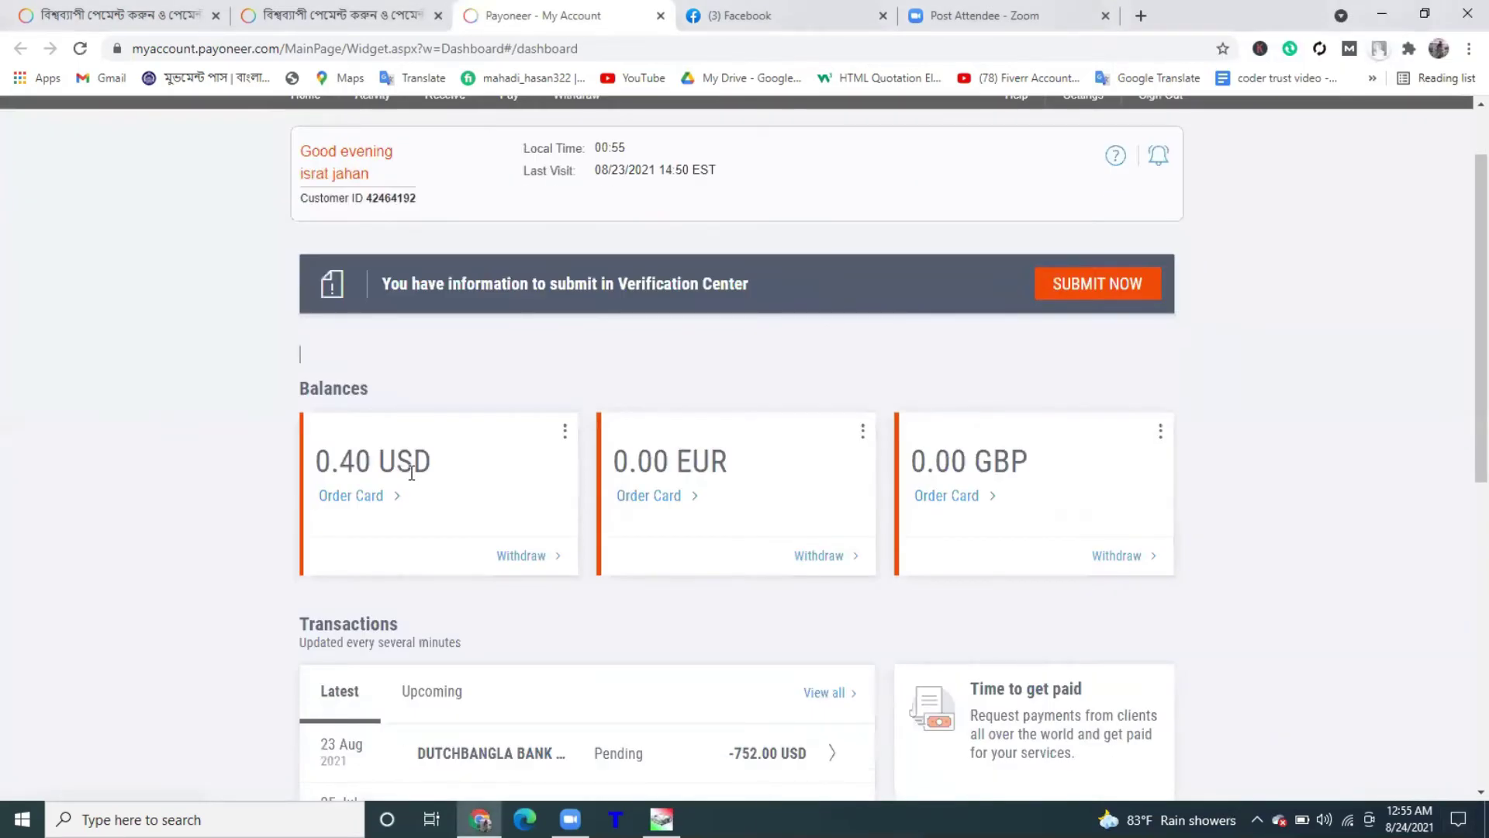
{"action": "scroll", "coordinate": [608, 438], "scroll_direction": "down", "scroll_amount": 2}
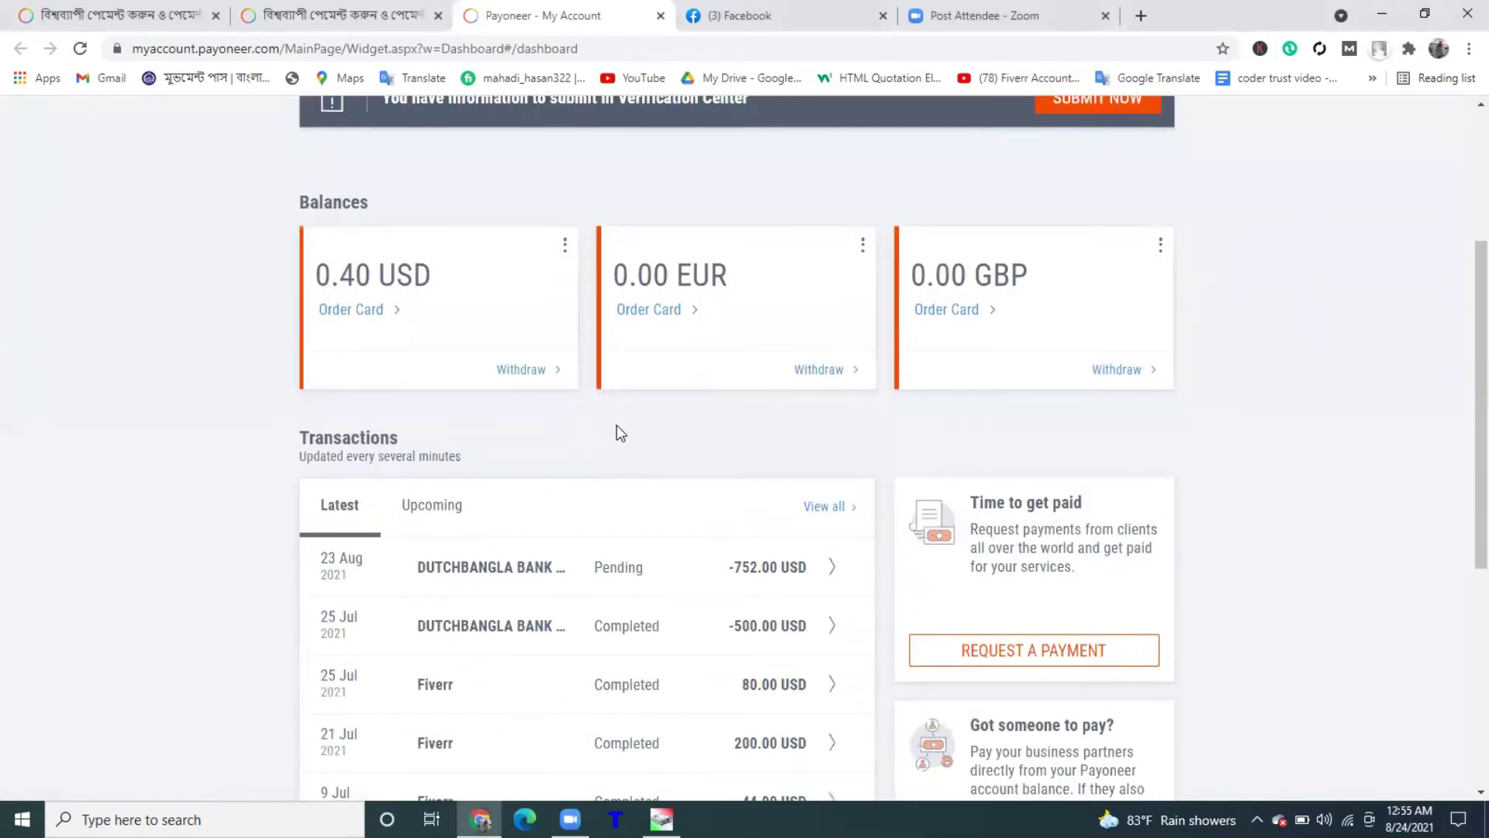
{"action": "scroll", "coordinate": [780, 378], "scroll_direction": "up", "scroll_amount": 2}
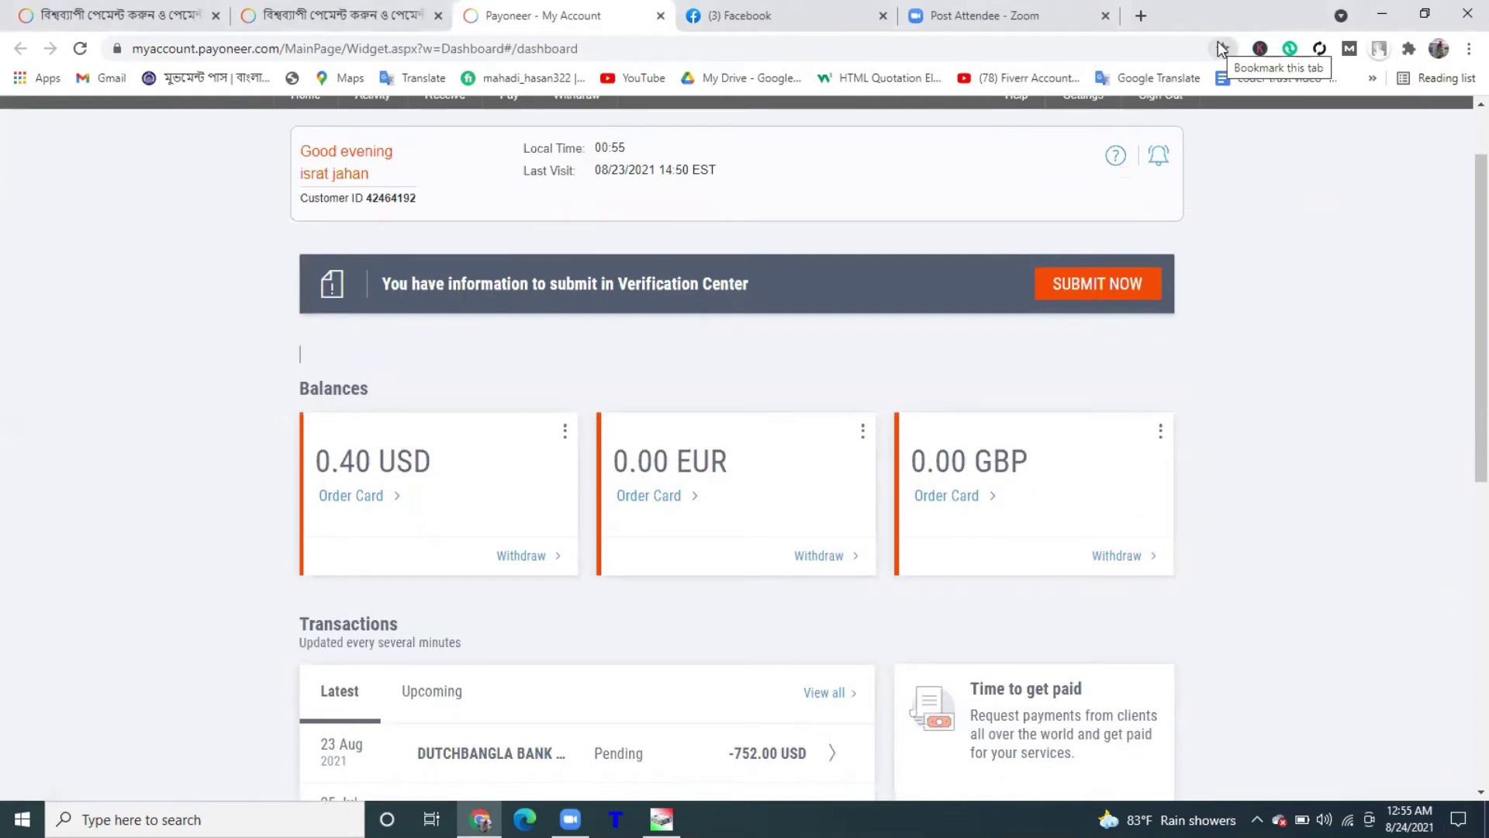
{"action": "key", "text": "XF86AudioRaiseVolume"}
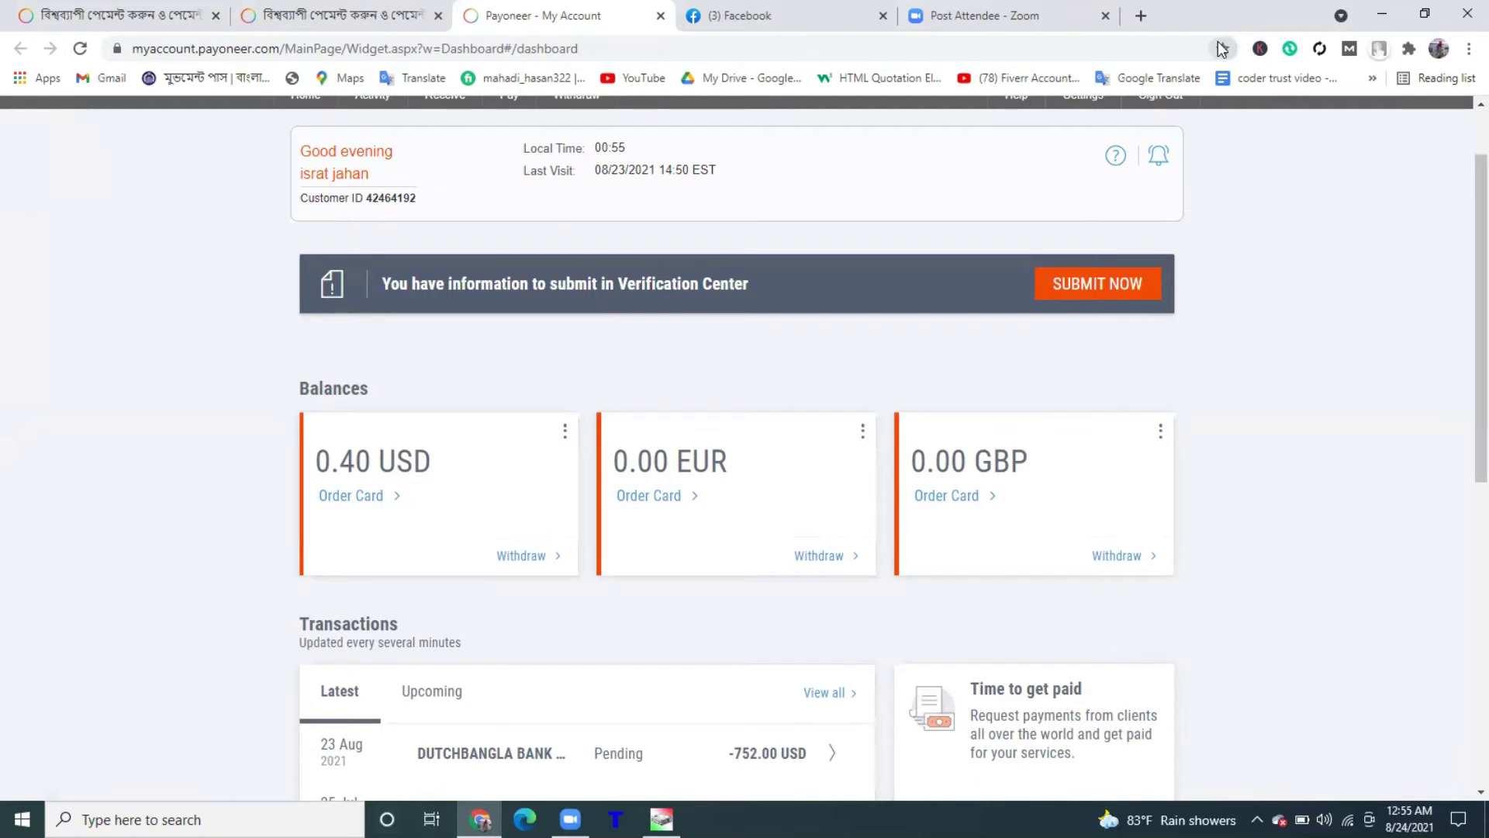
{"action": "scroll", "coordinate": [1462, 124], "scroll_direction": "up", "scroll_amount": 1}
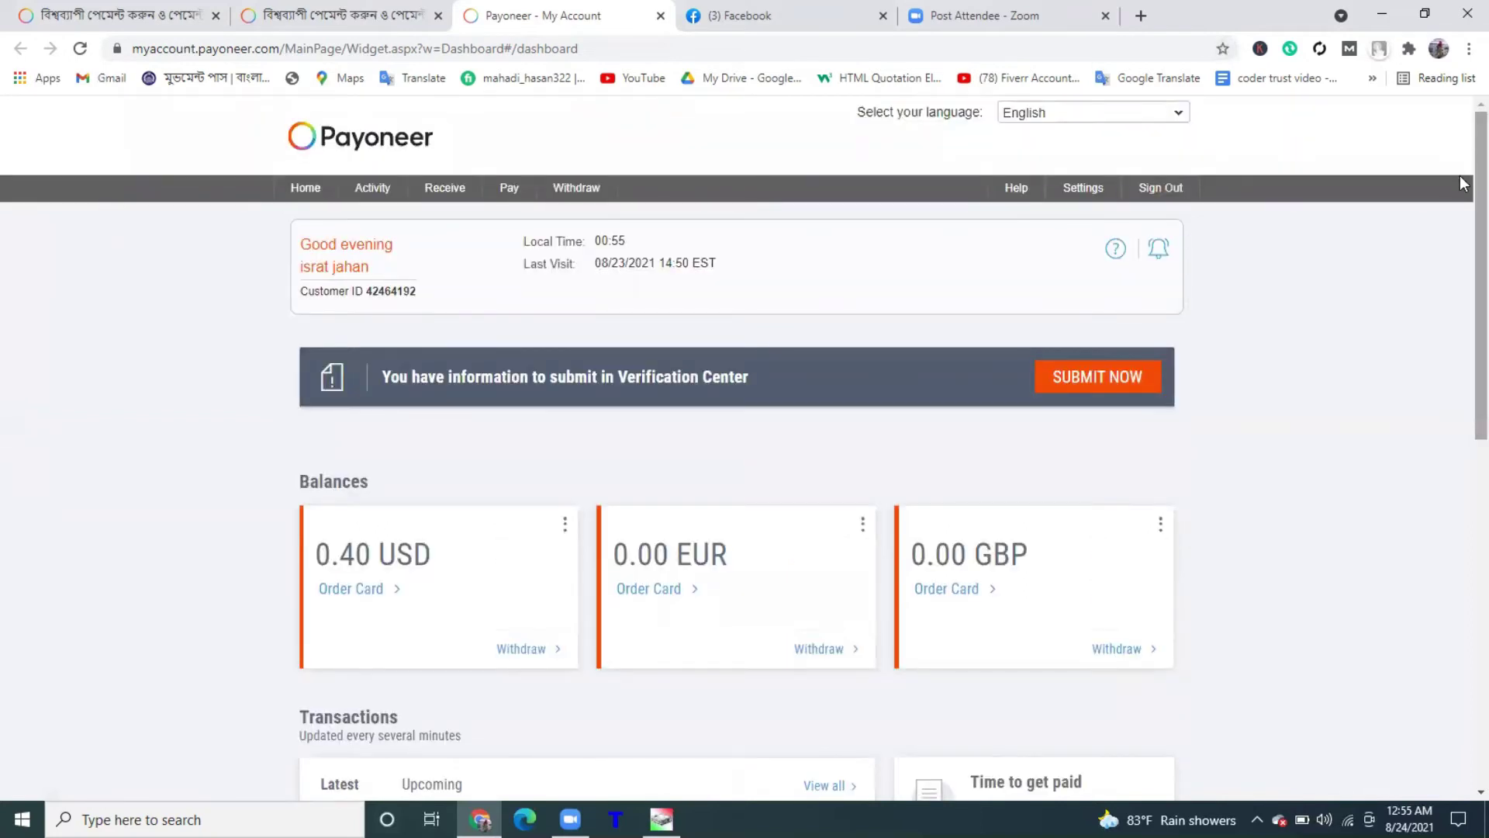
{"action": "scroll", "coordinate": [1462, 248], "scroll_direction": "down", "scroll_amount": 3}
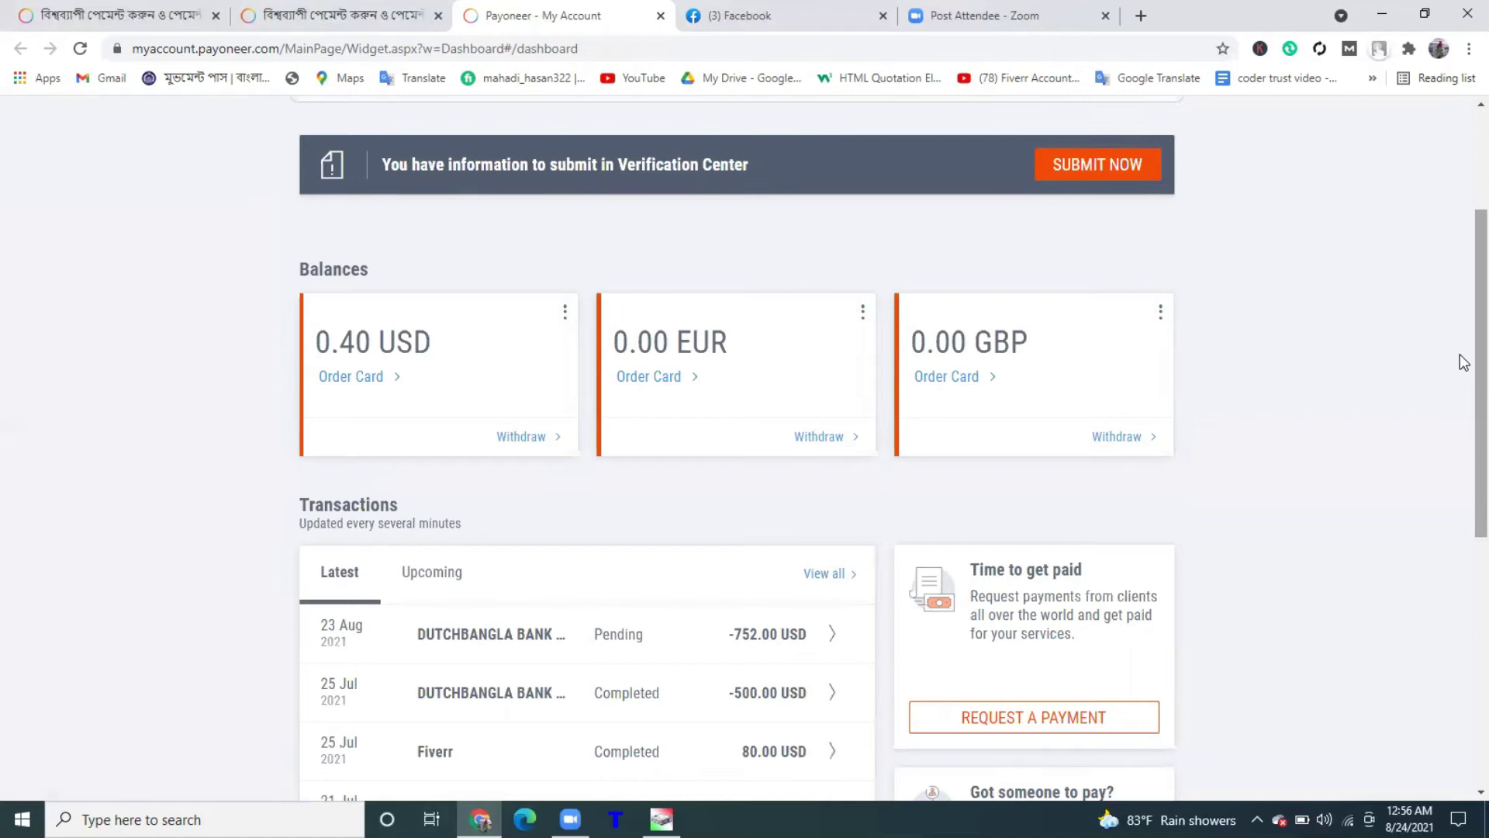
{"action": "scroll", "coordinate": [1464, 140], "scroll_direction": "up", "scroll_amount": 3}
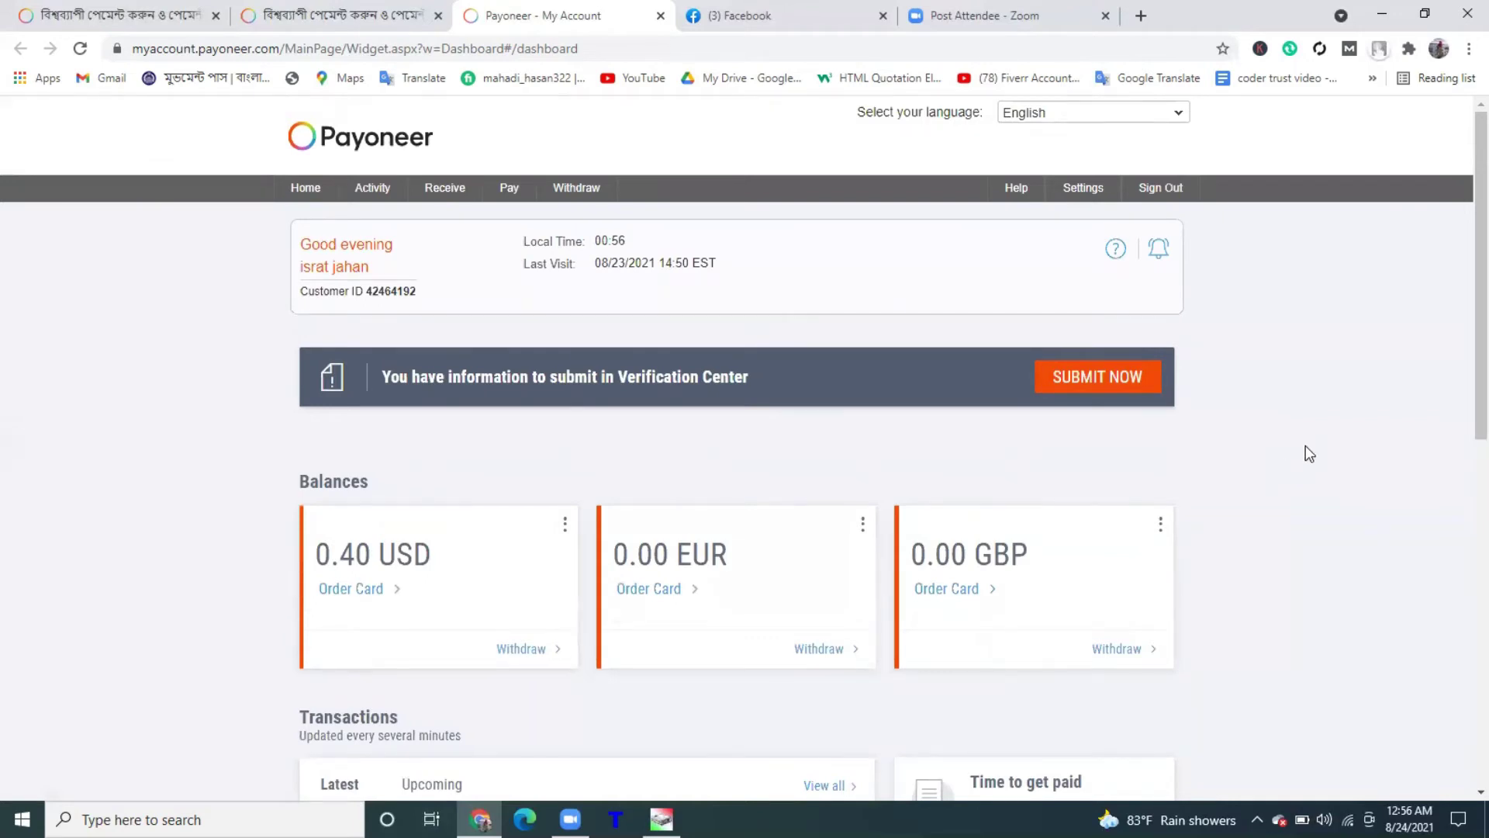
{"action": "scroll", "coordinate": [1460, 372], "scroll_direction": "down", "scroll_amount": 1}
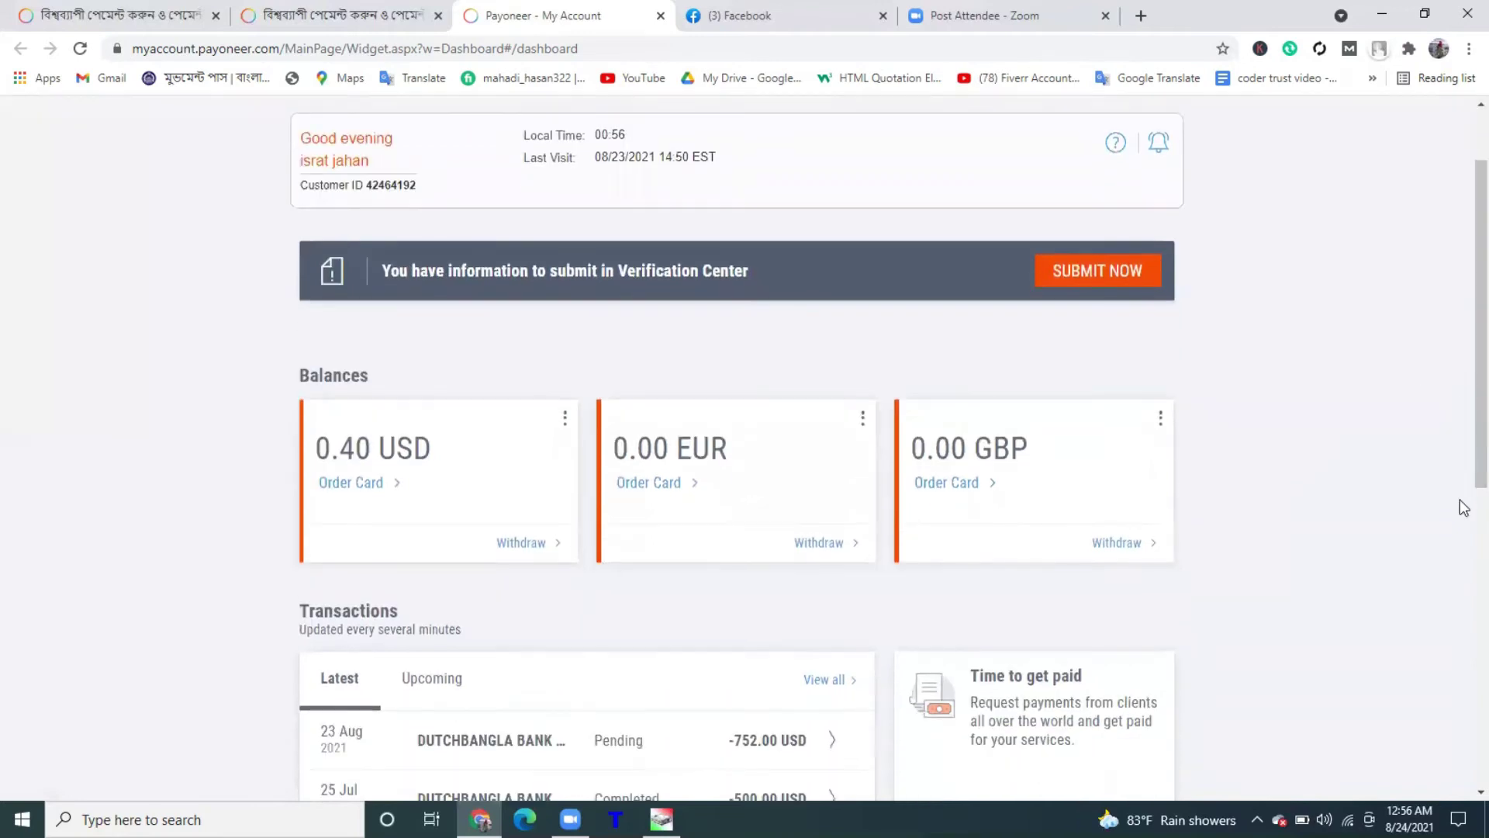
{"action": "scroll", "coordinate": [1463, 500], "scroll_direction": "down", "scroll_amount": 8}
{"action": "scroll", "coordinate": [1463, 372], "scroll_direction": "up", "scroll_amount": 8}
{"action": "scroll", "coordinate": [1375, 341], "scroll_direction": "up", "scroll_amount": 1}
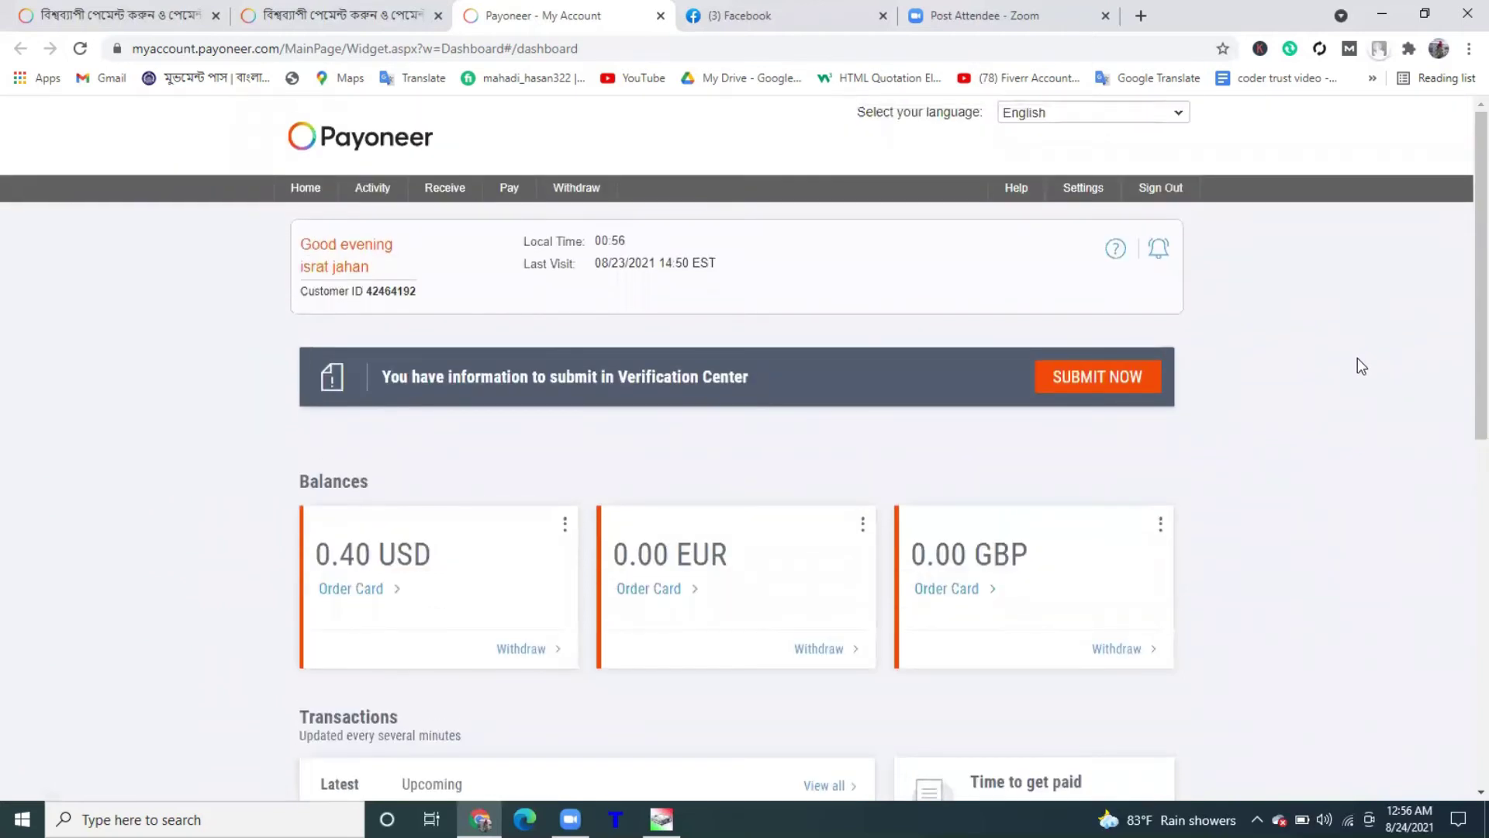
Read through the complete list of latest transactions, from the newest bank withdrawal to the oldest entry
{"action": "scroll", "coordinate": [1361, 369], "scroll_direction": "down", "scroll_amount": 2}
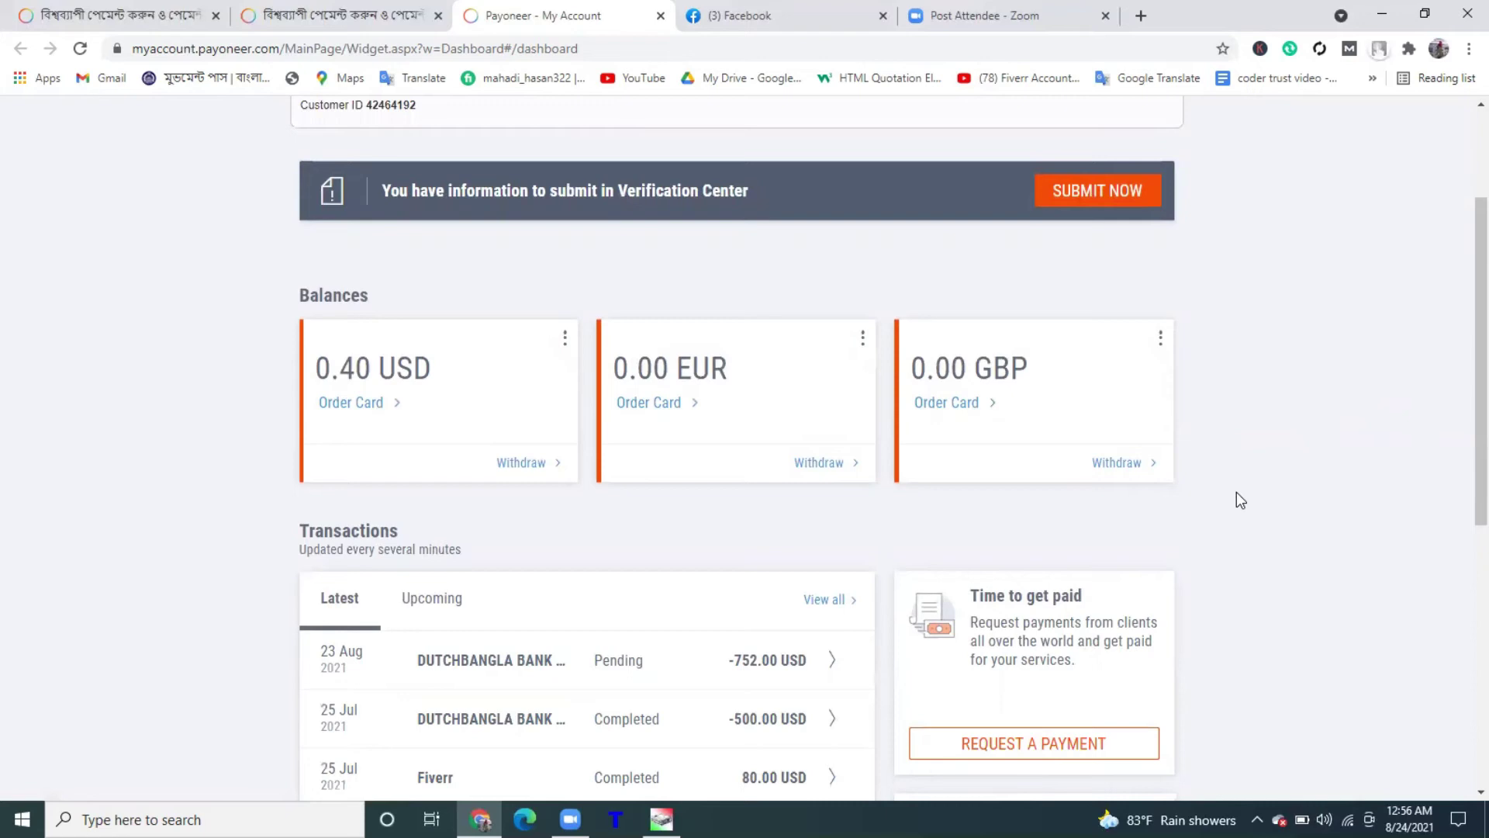
{"action": "scroll", "coordinate": [1208, 499], "scroll_direction": "down", "scroll_amount": 1}
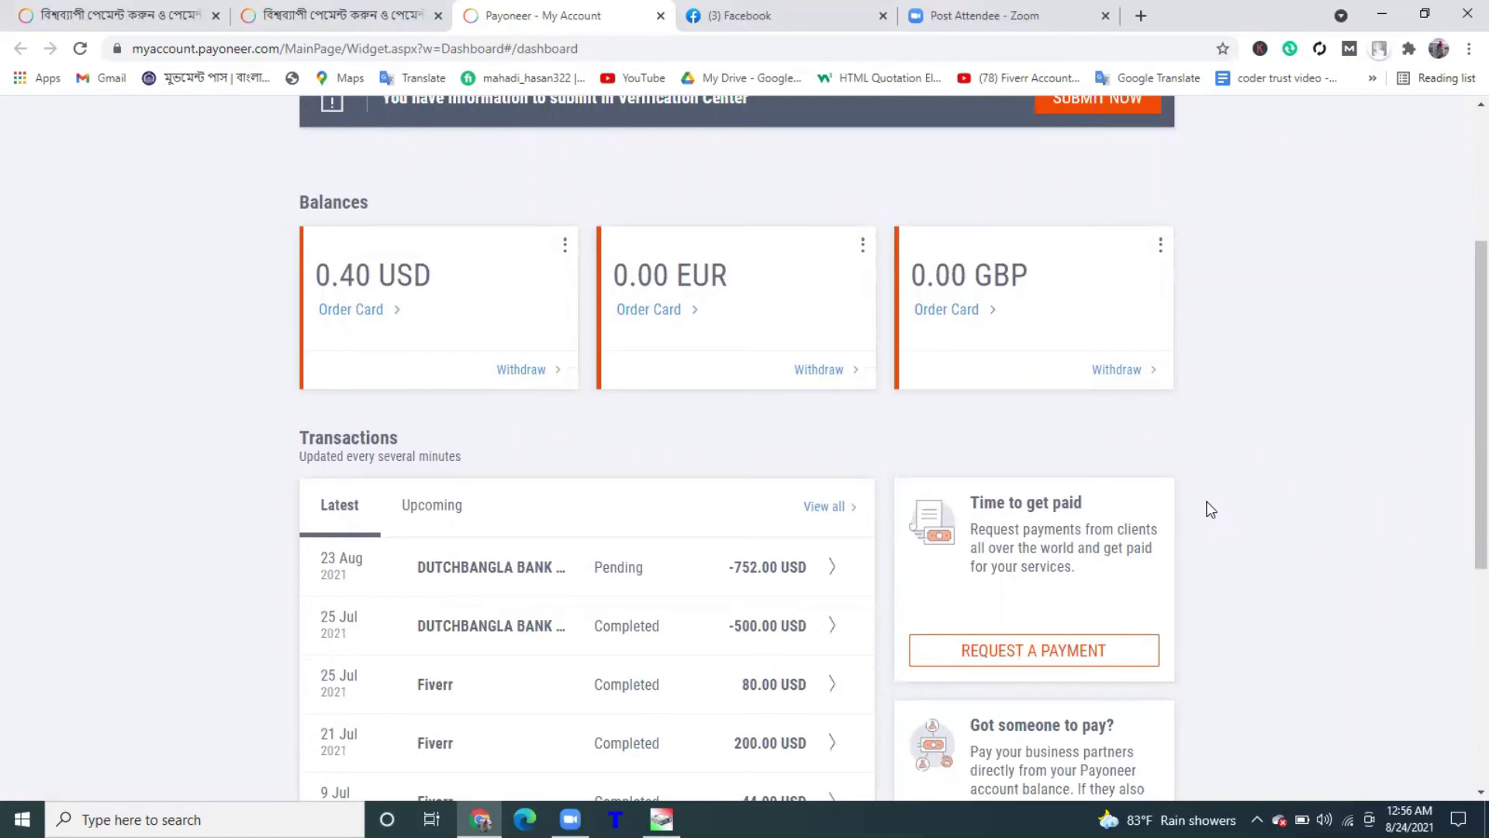
{"action": "scroll", "coordinate": [1208, 510], "scroll_direction": "down", "scroll_amount": 2}
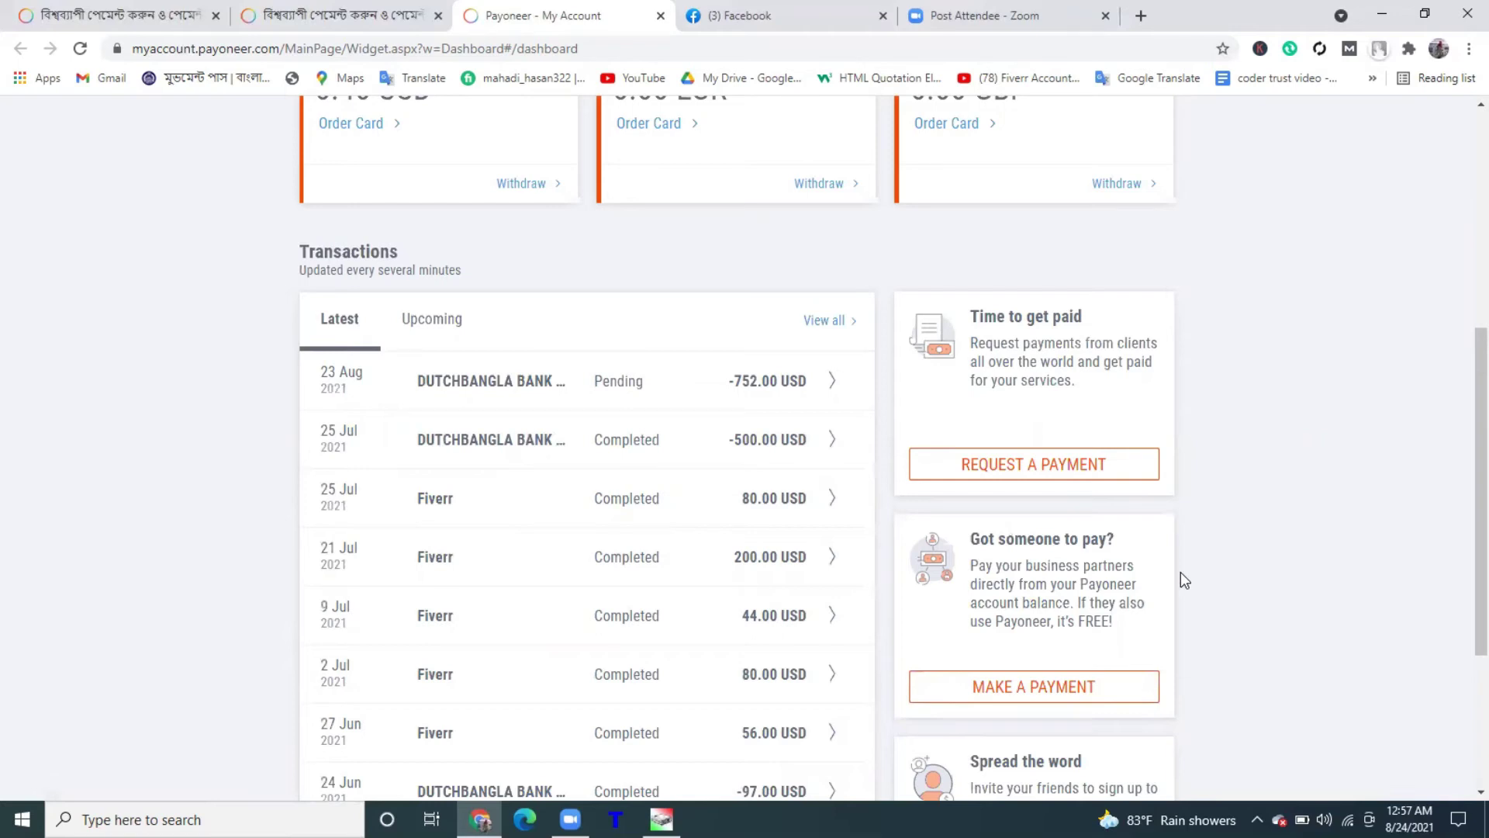
{"action": "scroll", "coordinate": [1206, 496], "scroll_direction": "down", "scroll_amount": 1}
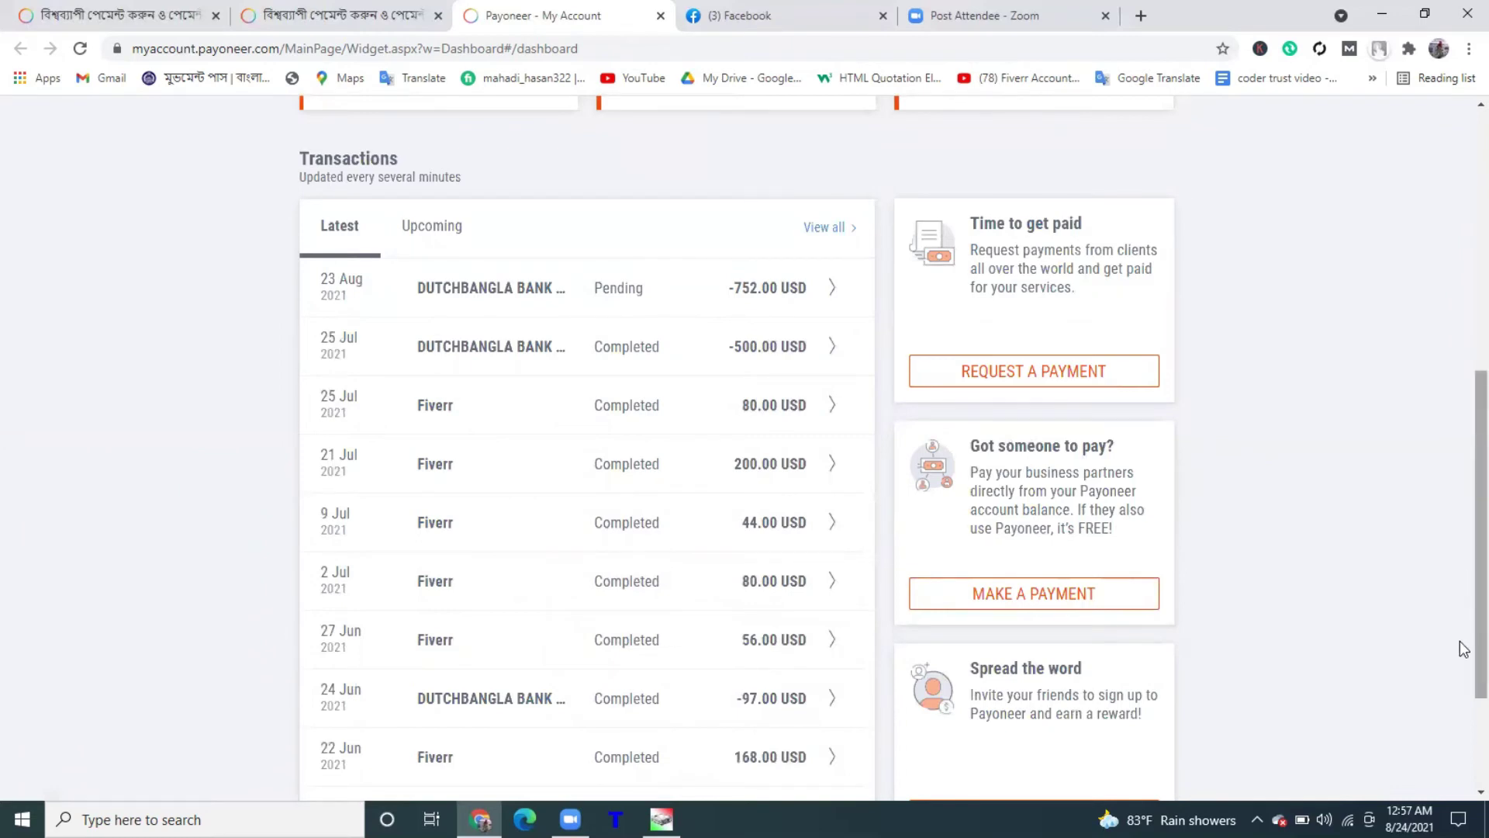
{"action": "scroll", "coordinate": [1463, 702], "scroll_direction": "down", "scroll_amount": 1}
{"action": "scroll", "coordinate": [1238, 585], "scroll_direction": "down", "scroll_amount": 3}
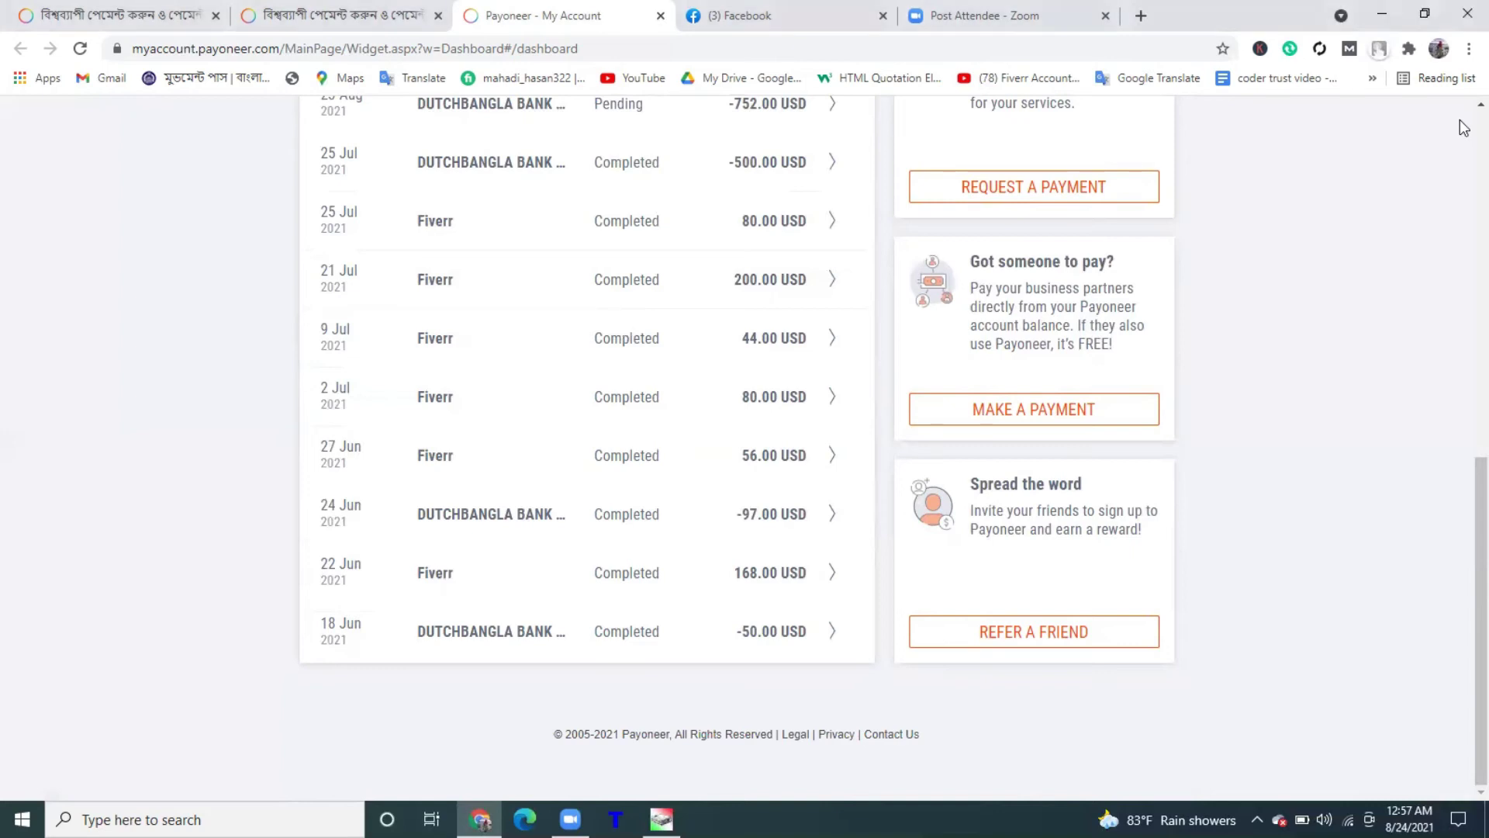
{"action": "scroll", "coordinate": [1463, 128], "scroll_direction": "up", "scroll_amount": 10}
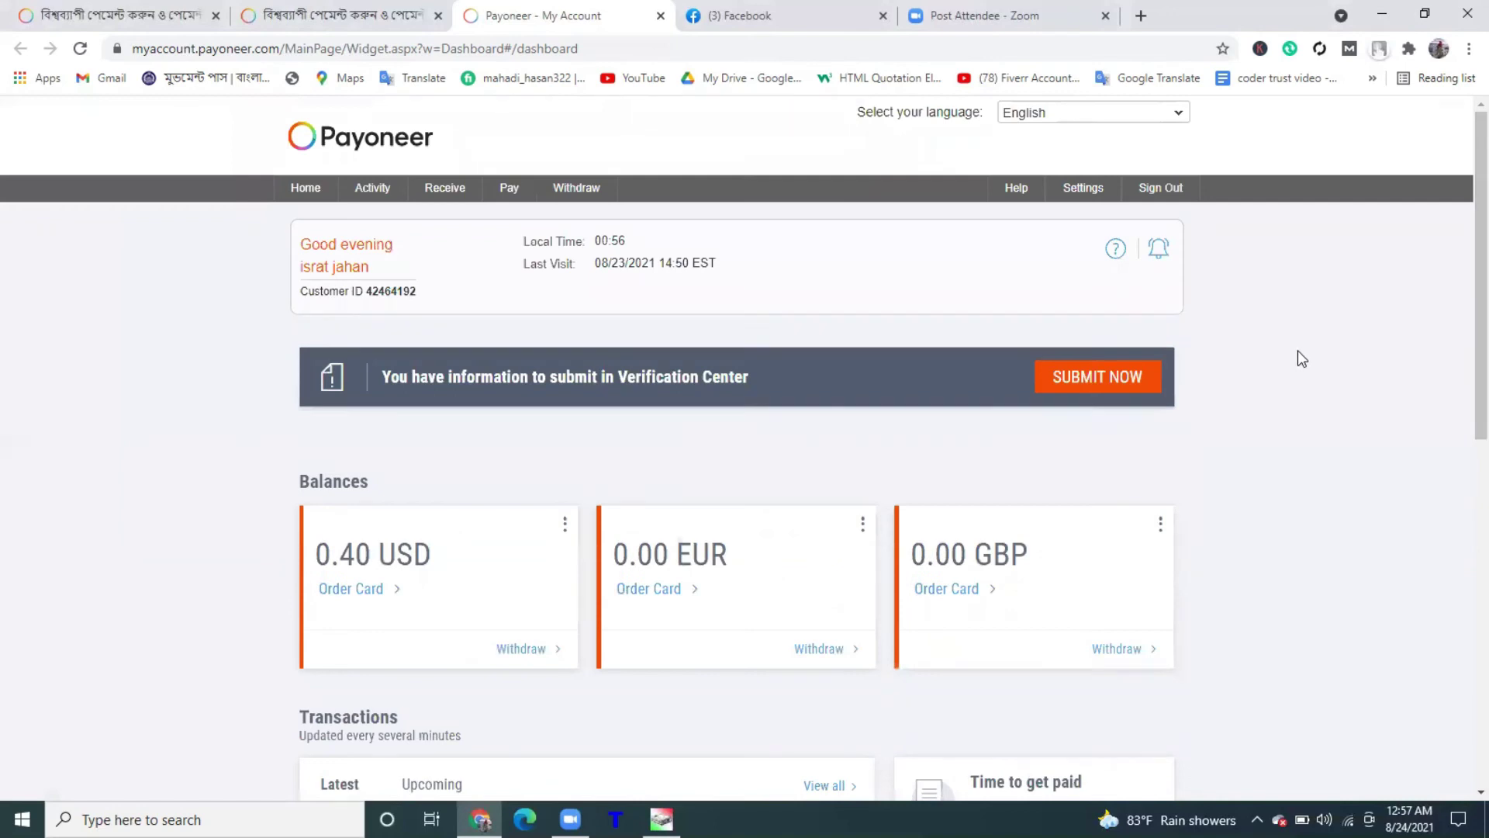
Review the USD balance and the status of the 752 USD withdrawal to Dutch-Bangla Bank
{"action": "scroll", "coordinate": [1276, 392], "scroll_direction": "down", "scroll_amount": 2}
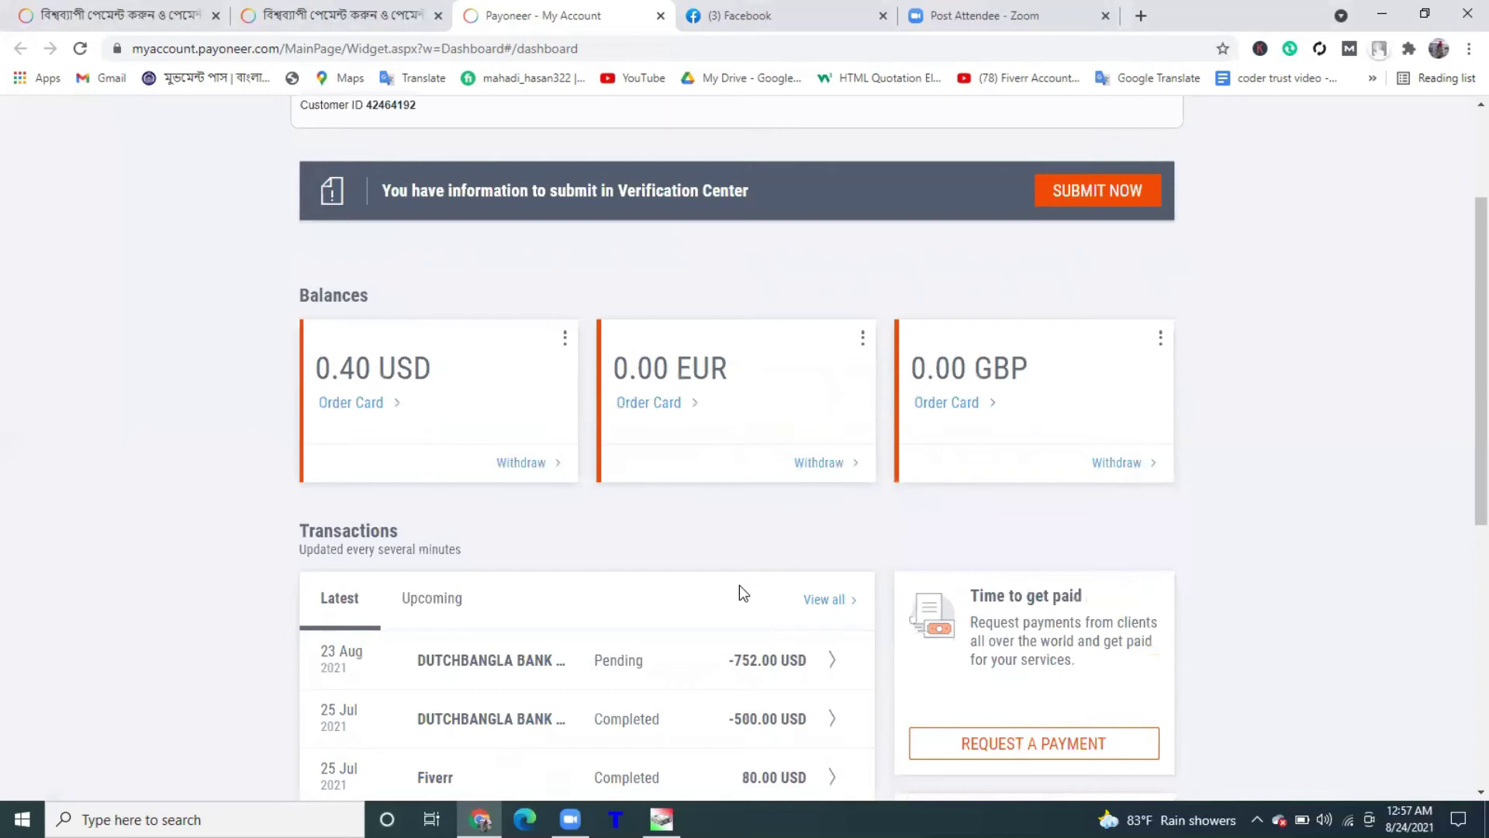
{"action": "scroll", "coordinate": [738, 587], "scroll_direction": "up", "scroll_amount": 2}
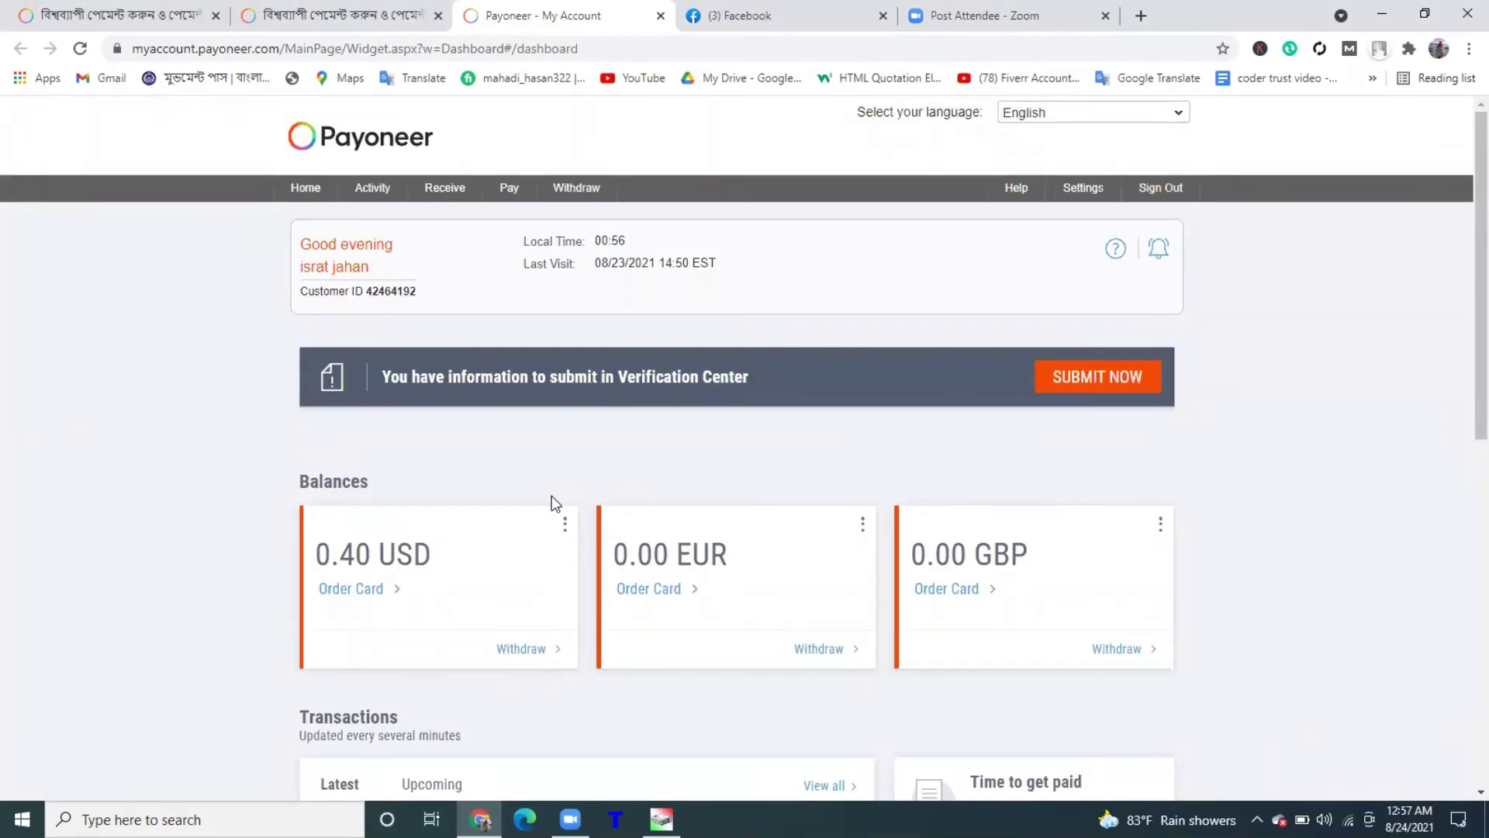
{"action": "scroll", "coordinate": [539, 496], "scroll_direction": "down", "scroll_amount": 3}
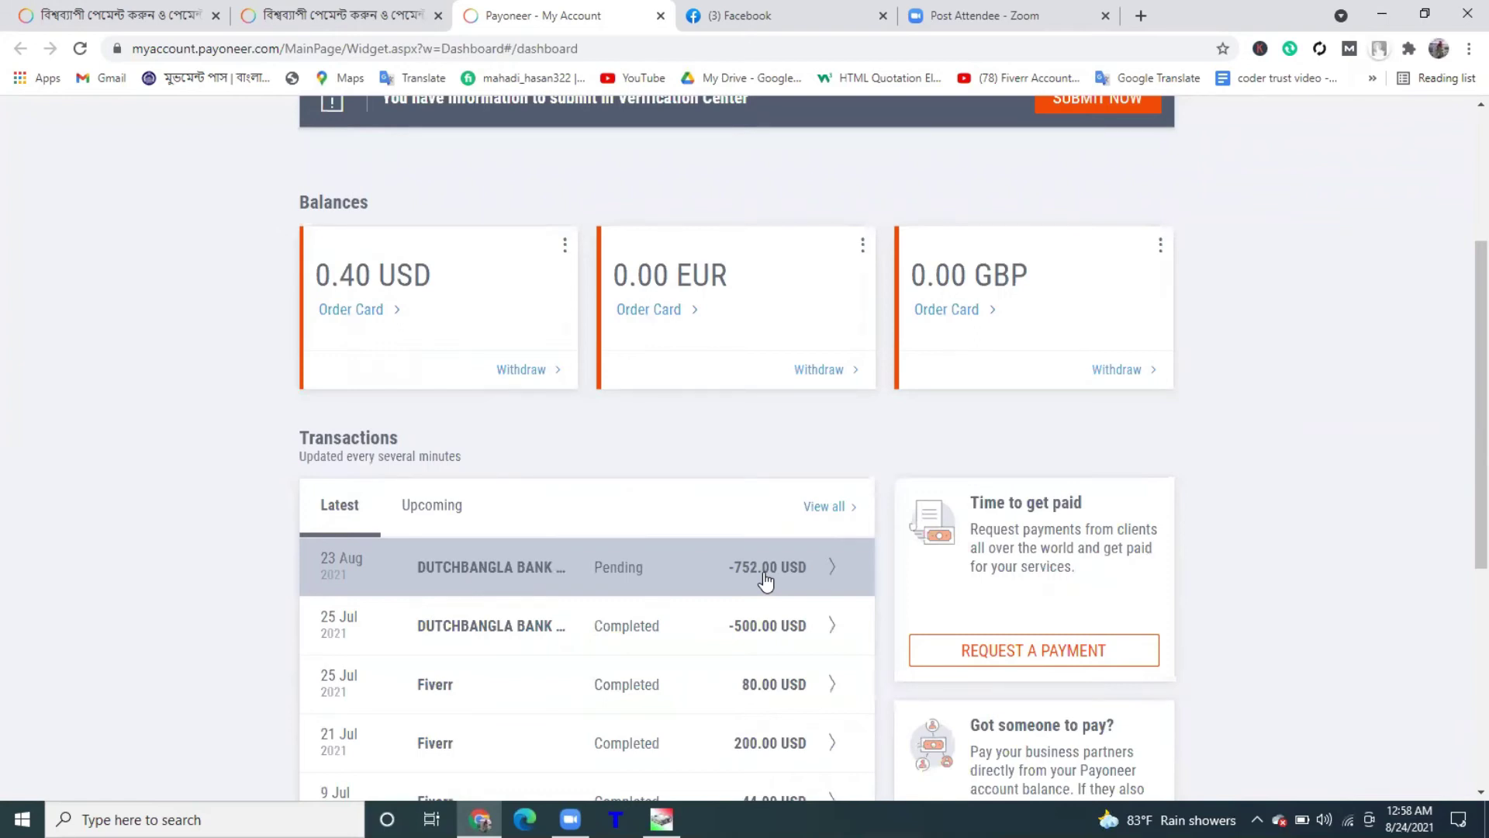
{"action": "scroll", "coordinate": [1463, 128], "scroll_direction": "up", "scroll_amount": 4}
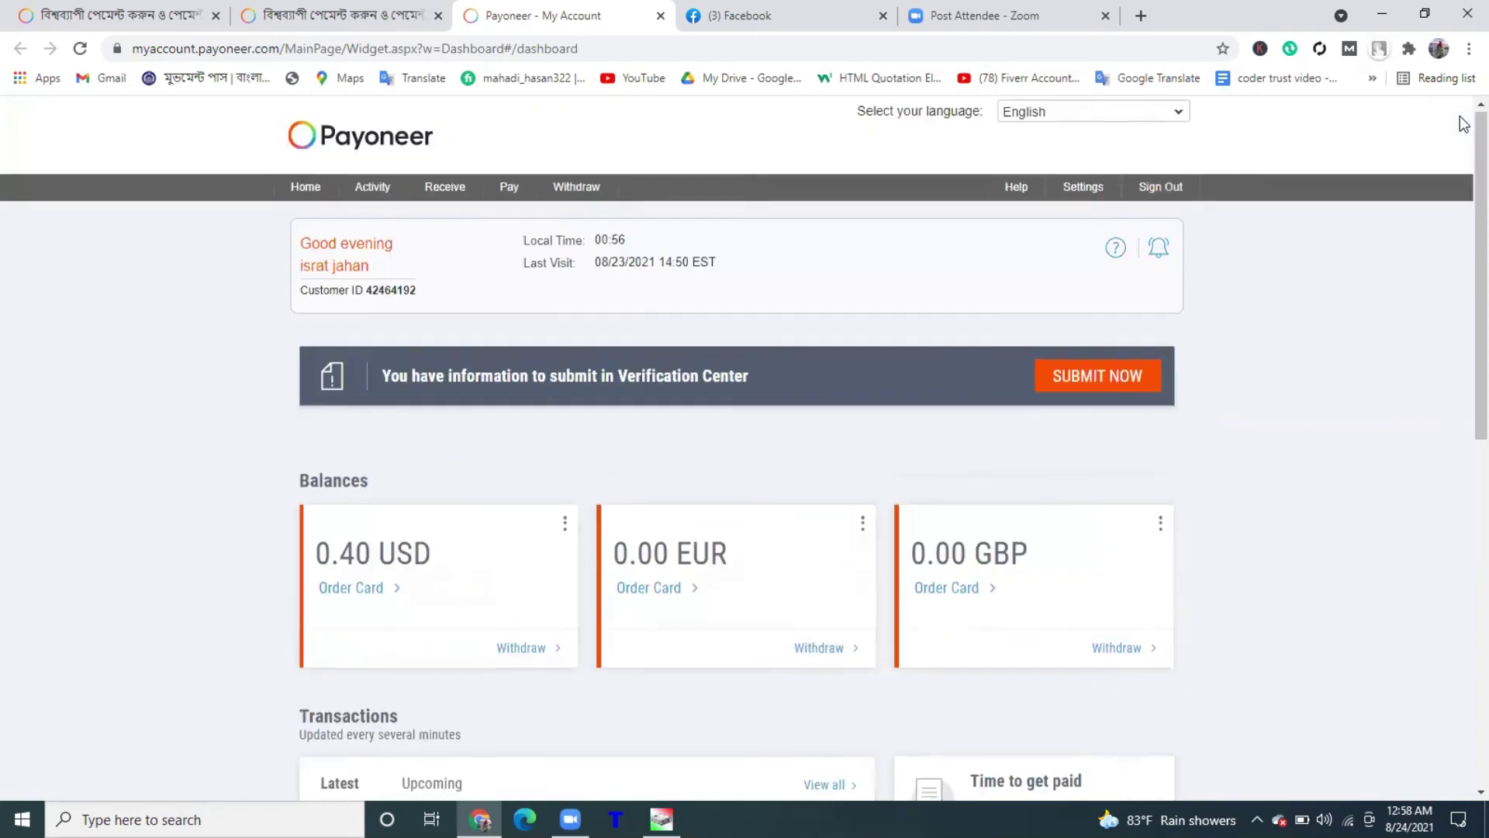
{"action": "scroll", "coordinate": [803, 632], "scroll_direction": "down", "scroll_amount": 5}
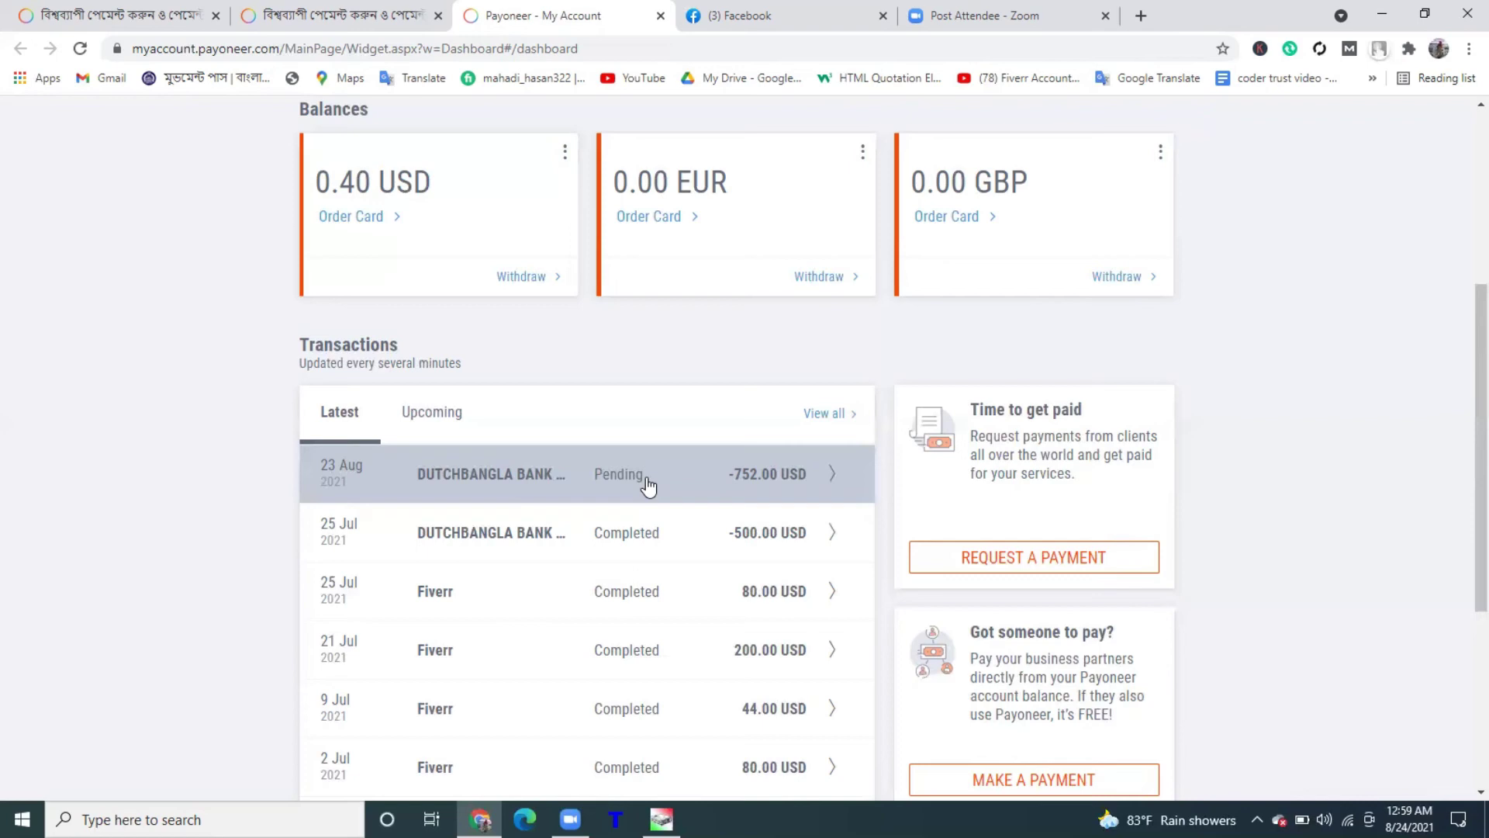
{"action": "key", "text": "XF86AudioRaiseVolume"}
{"action": "scroll", "coordinate": [803, 331], "scroll_direction": "up", "scroll_amount": 3}
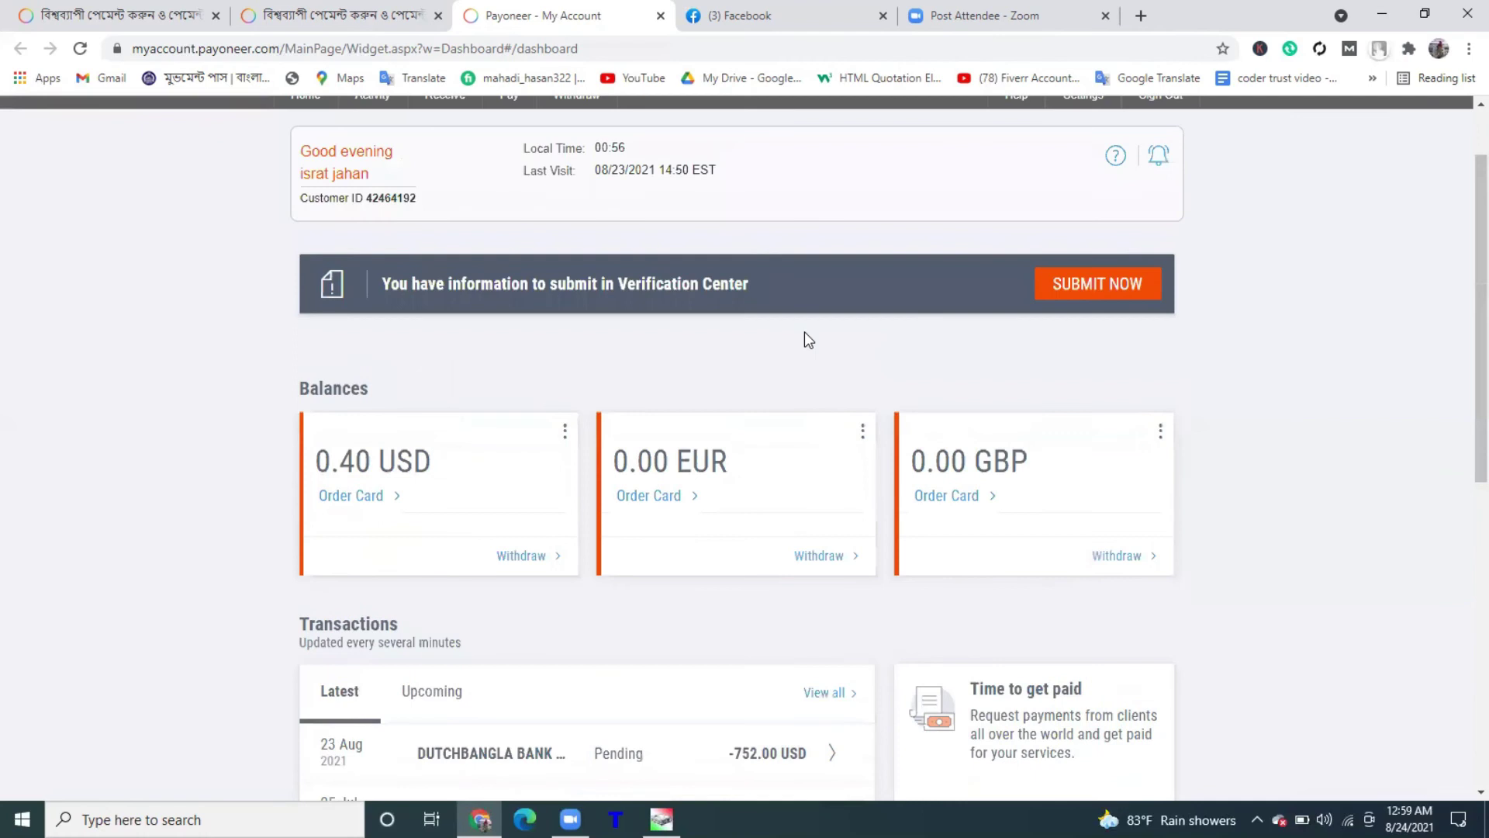
{"action": "scroll", "coordinate": [823, 342], "scroll_direction": "up", "scroll_amount": 1}
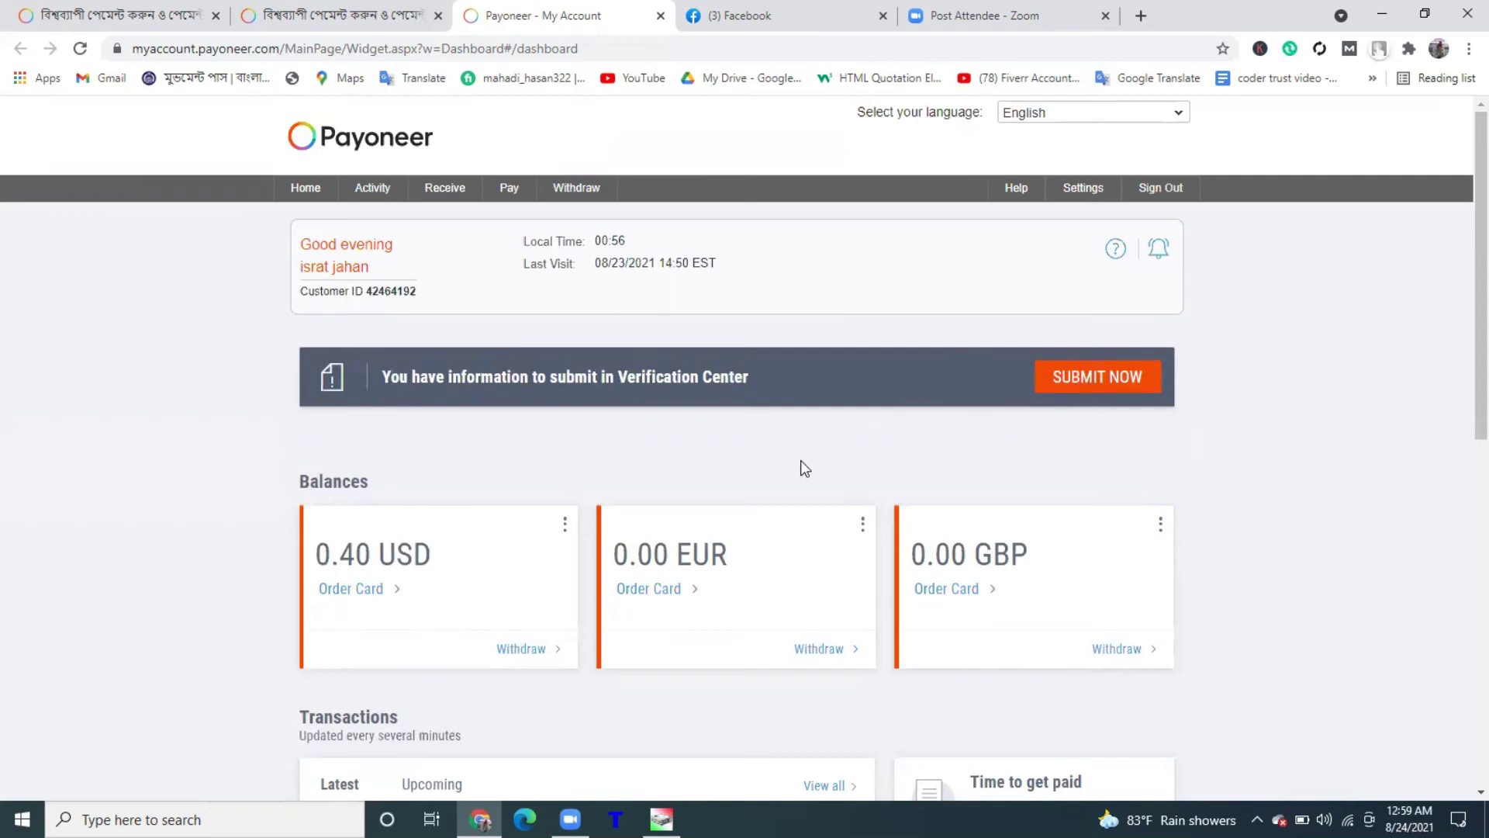
{"action": "scroll", "coordinate": [813, 464], "scroll_direction": "down", "scroll_amount": 2}
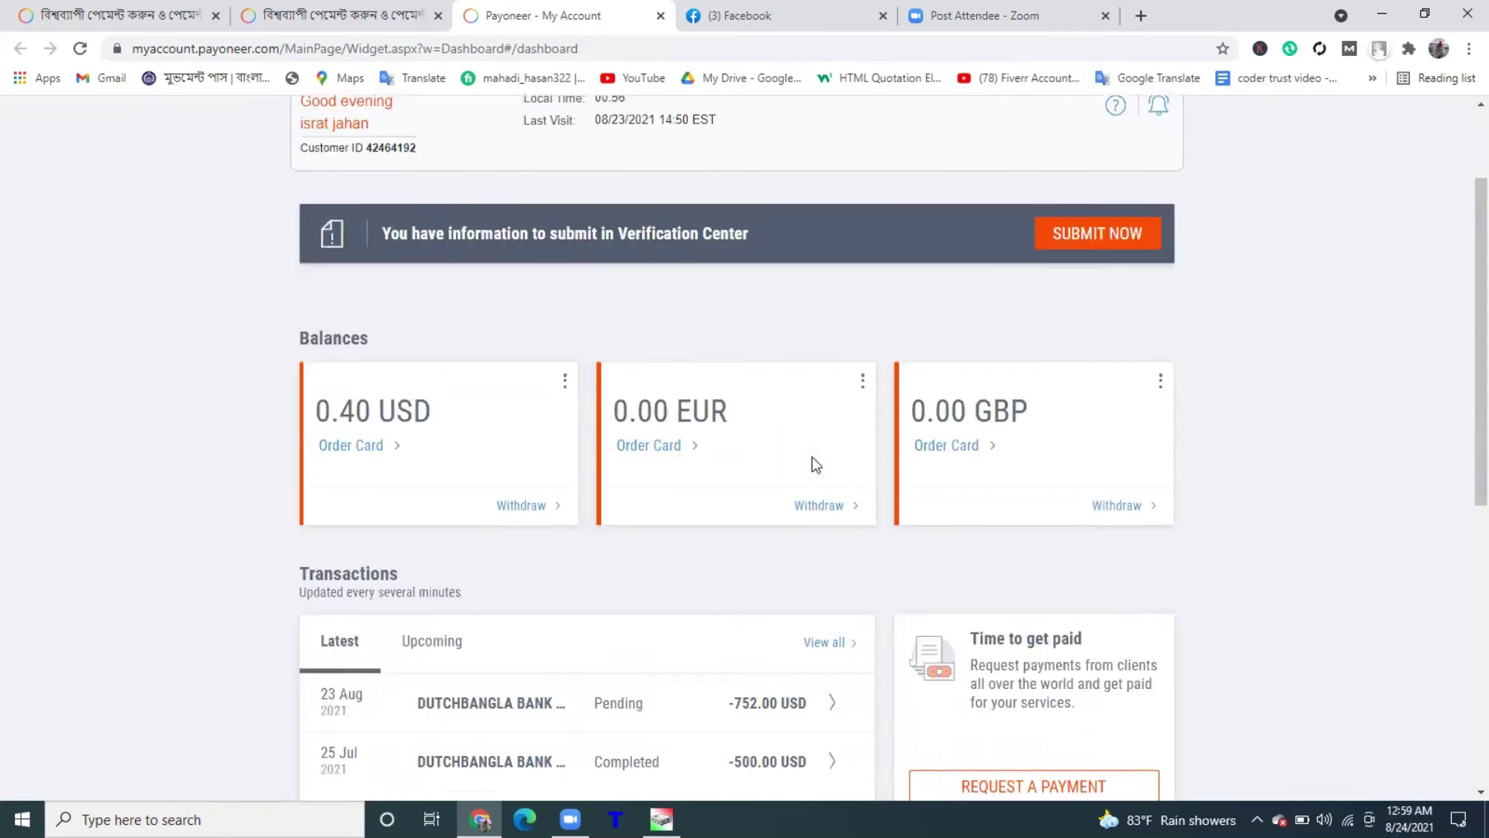
{"action": "scroll", "coordinate": [814, 463], "scroll_direction": "up", "scroll_amount": 3}
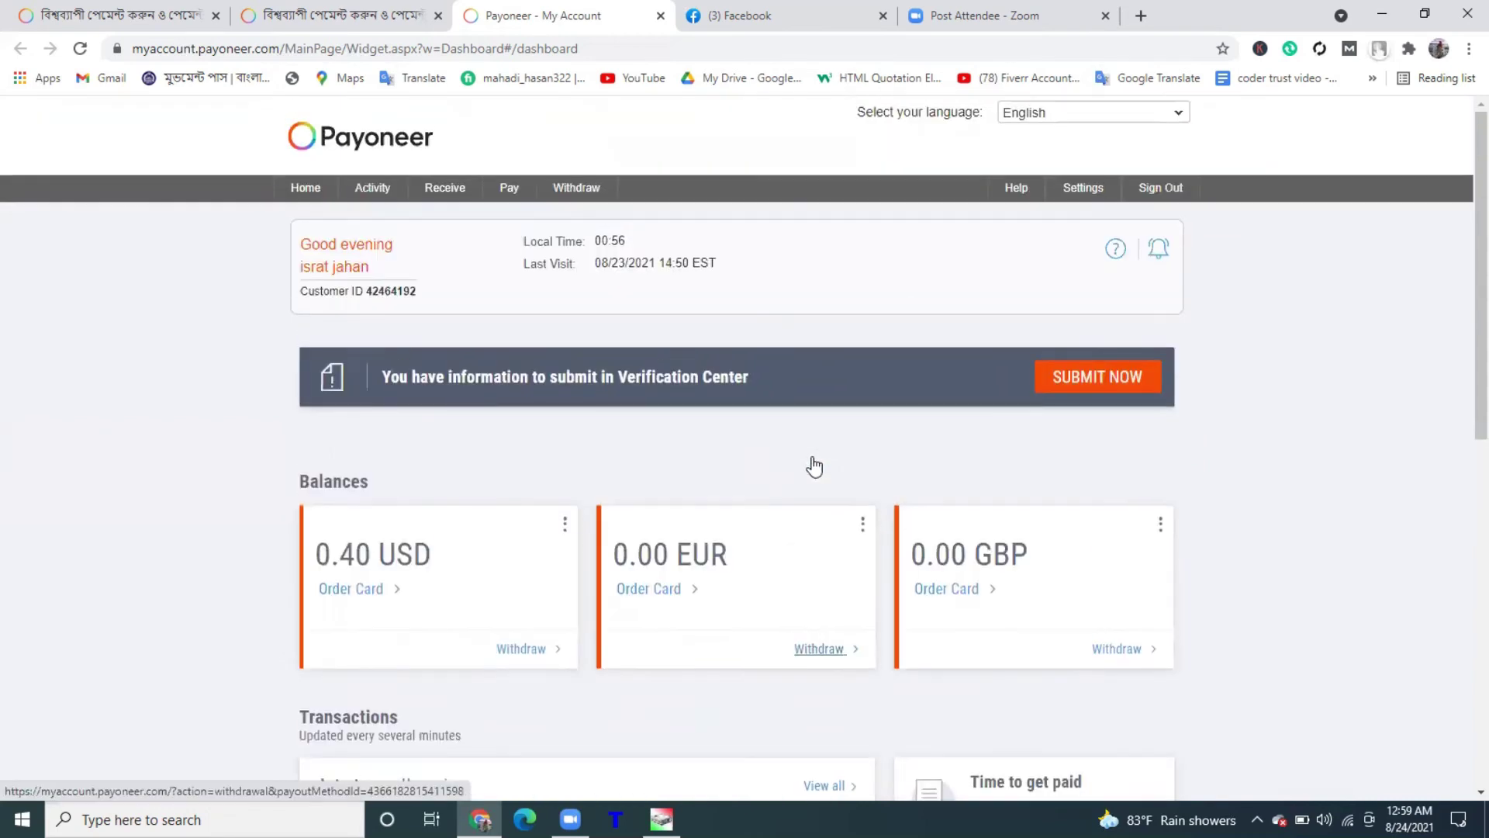
Check the account notifications and look over the dashboard's currency balances and newest transactions
{"action": "left_click", "coordinate": [1158, 248]}
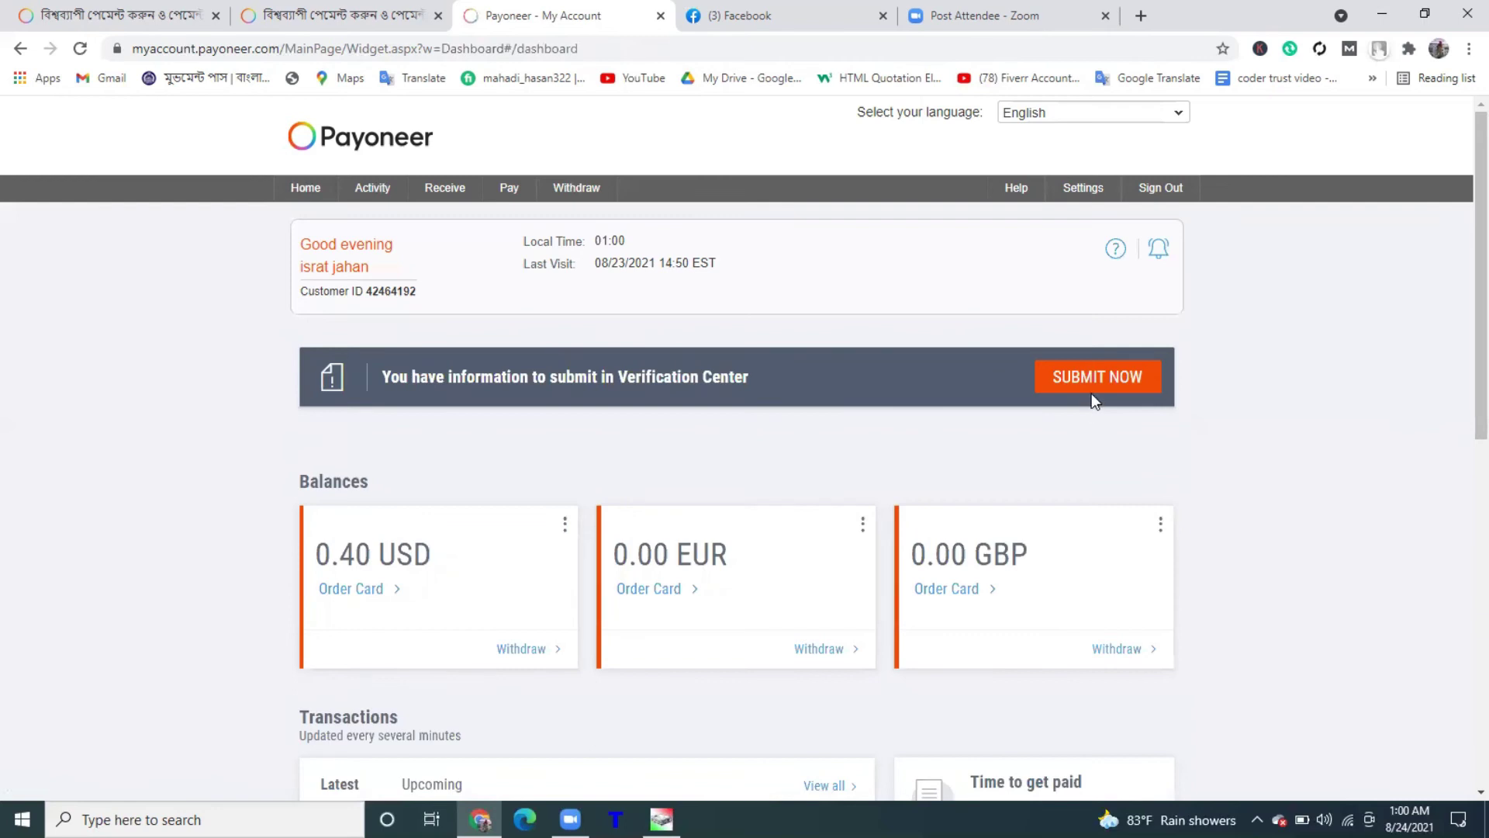
{"action": "scroll", "coordinate": [1091, 393], "scroll_direction": "down", "scroll_amount": 2}
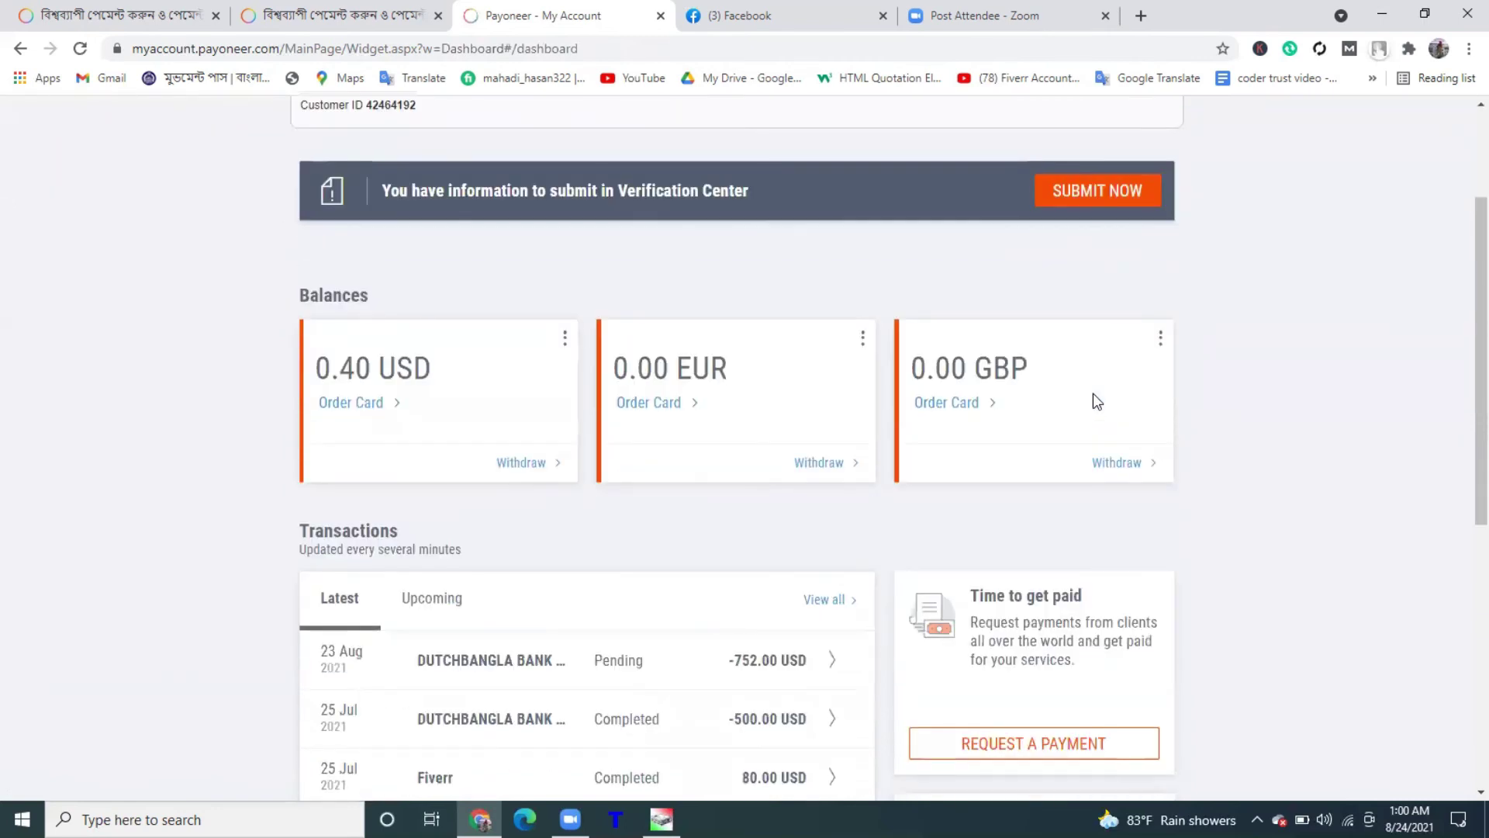
{"action": "scroll", "coordinate": [1092, 393], "scroll_direction": "up", "scroll_amount": 2}
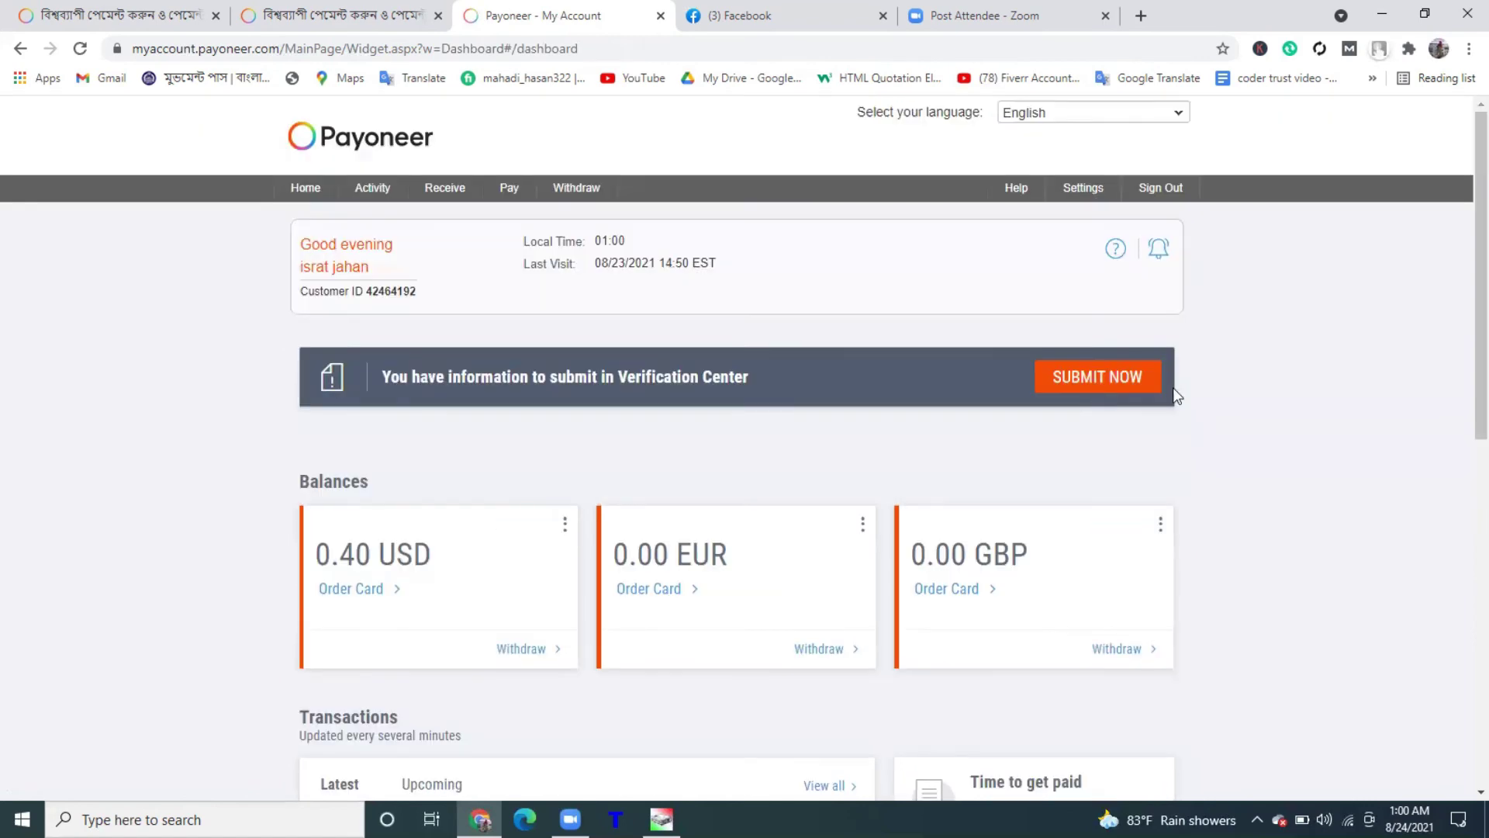
{"action": "scroll", "coordinate": [1463, 314], "scroll_direction": "down", "scroll_amount": 2}
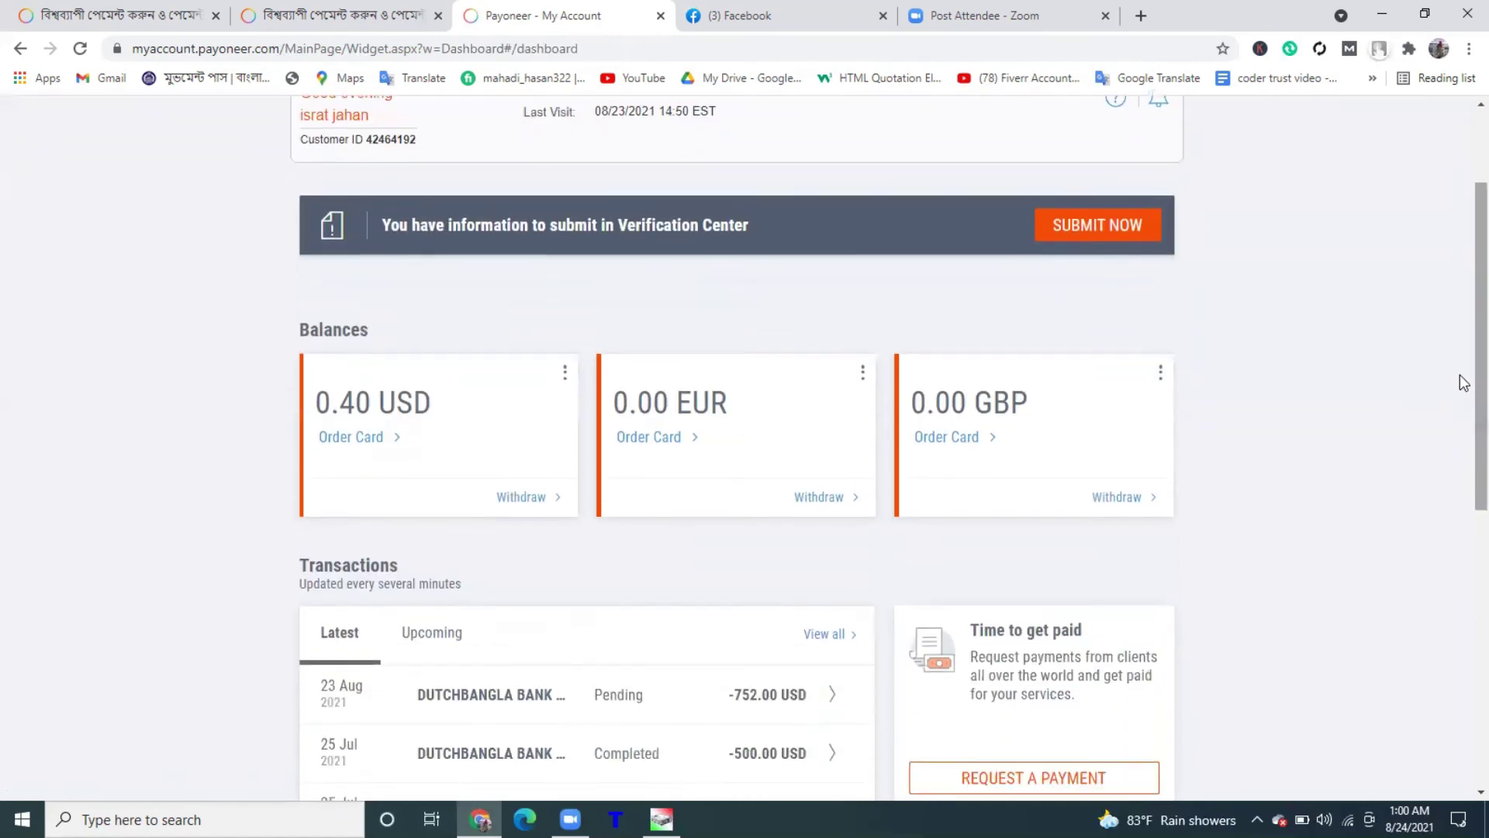
{"action": "scroll", "coordinate": [1462, 411], "scroll_direction": "up", "scroll_amount": 2}
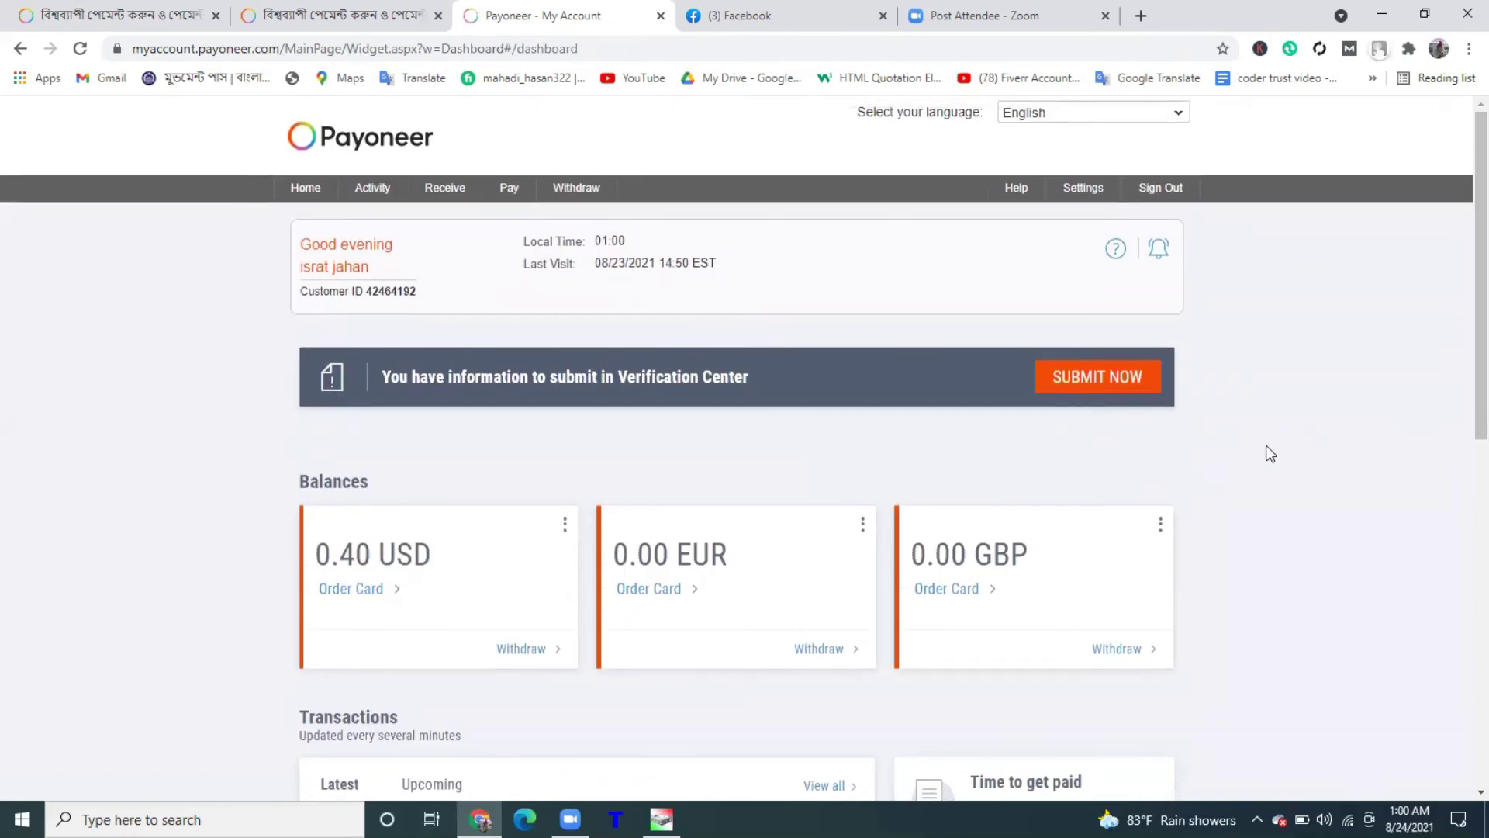
{"action": "scroll", "coordinate": [1462, 311], "scroll_direction": "down", "scroll_amount": 2}
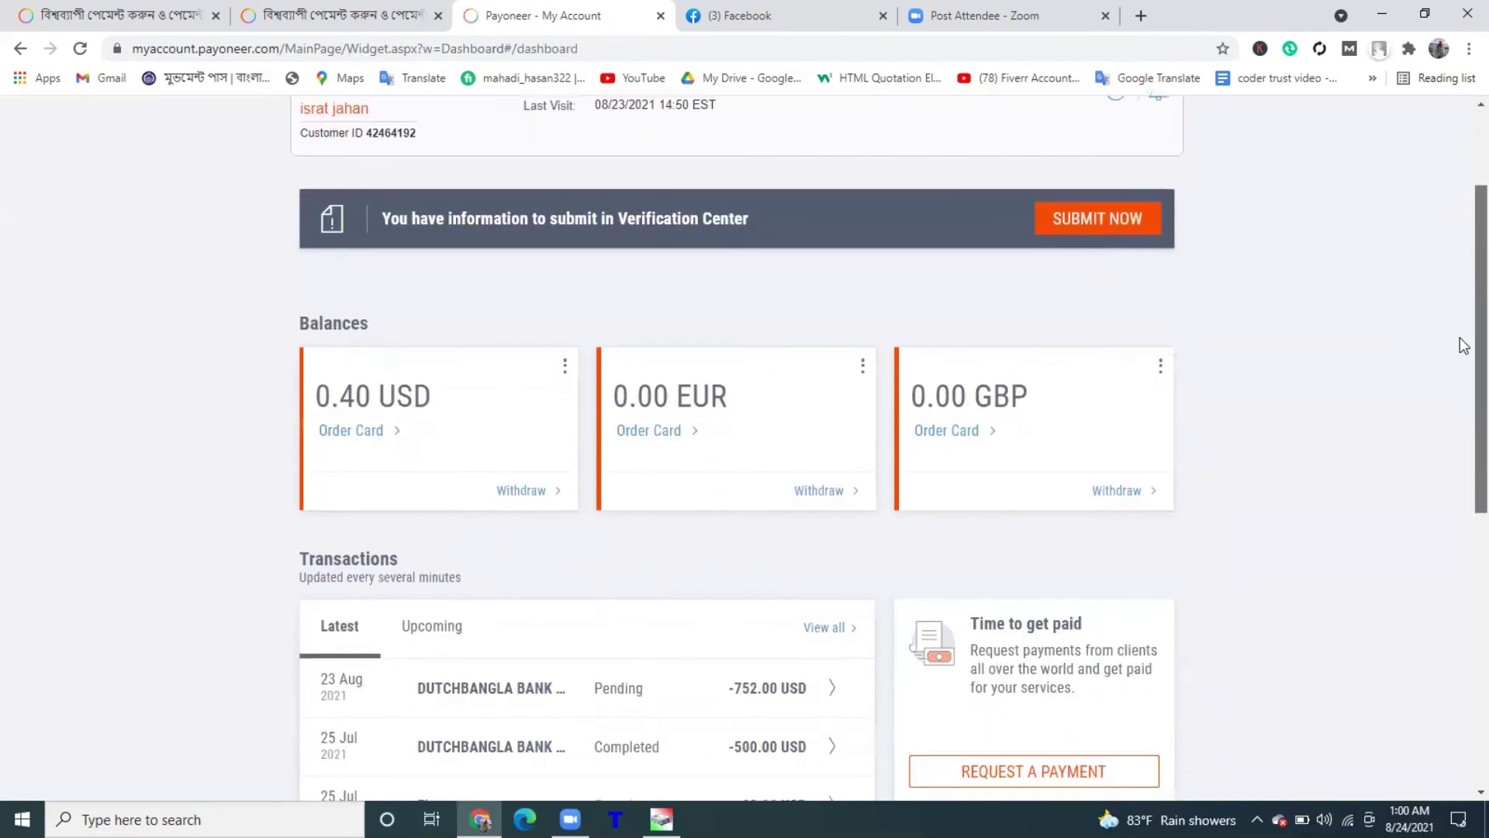
{"action": "scroll", "coordinate": [1462, 345], "scroll_direction": "up", "scroll_amount": 2}
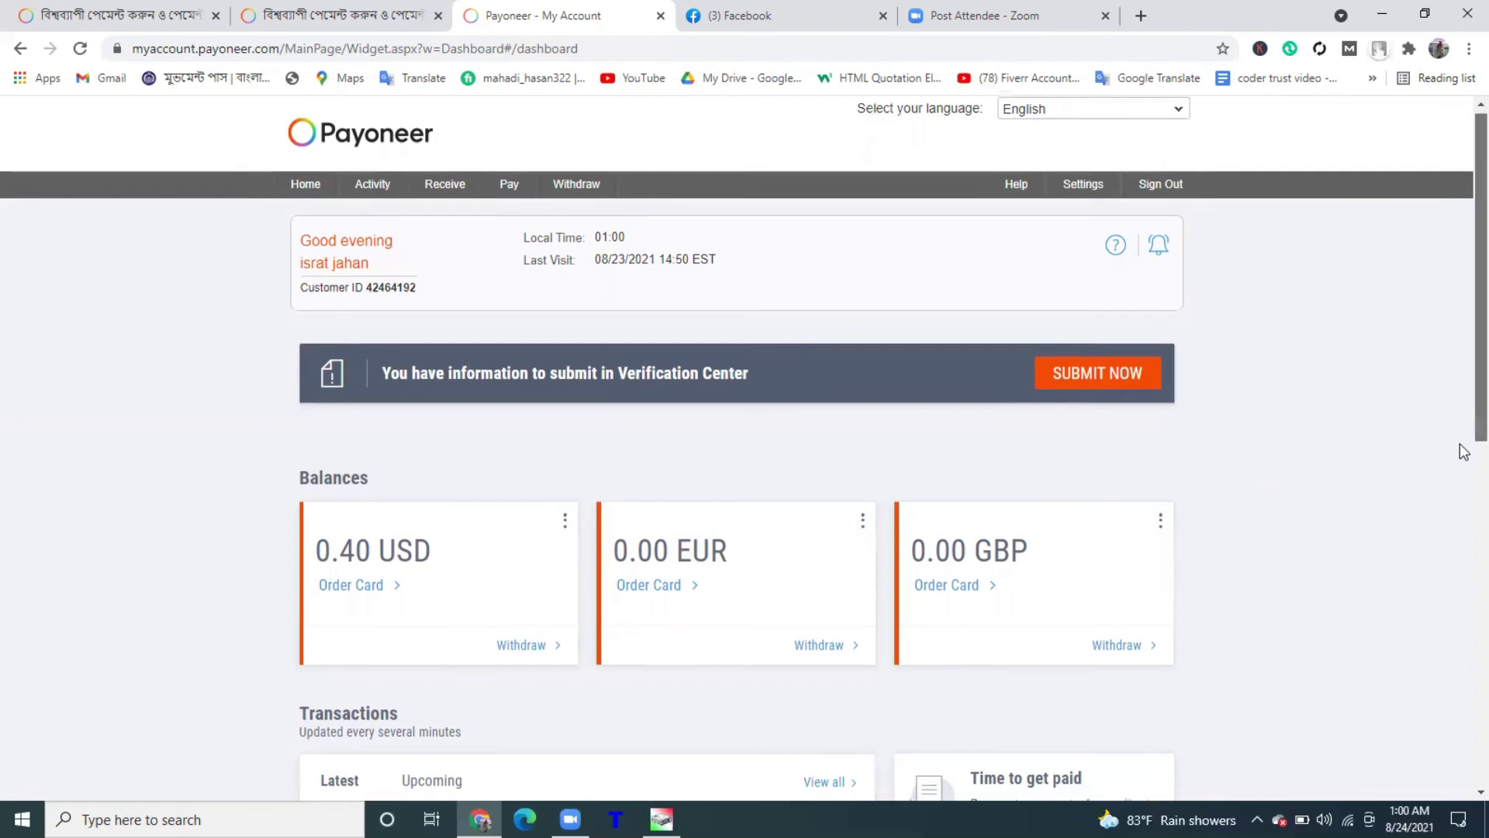
{"action": "scroll", "coordinate": [1464, 450], "scroll_direction": "down", "scroll_amount": 1}
{"action": "scroll", "coordinate": [1463, 364], "scroll_direction": "up", "scroll_amount": 1}
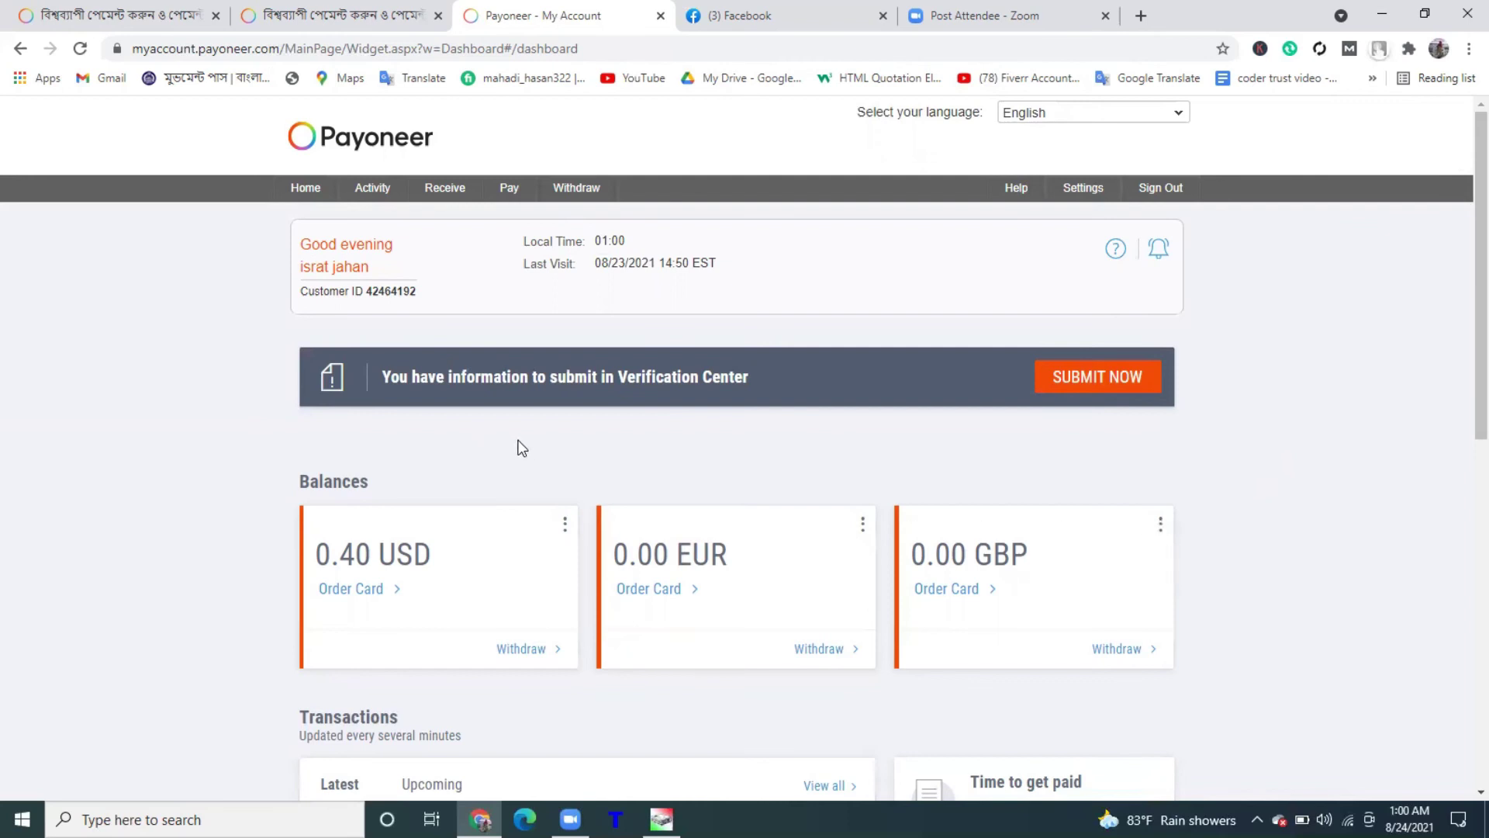
Review the Dutch-Bangla Bank withdrawals and Fiverr payments in the latest transactions, including the 752 USD entry, alongside the currency balances
{"action": "scroll", "coordinate": [517, 441], "scroll_direction": "down", "scroll_amount": 2}
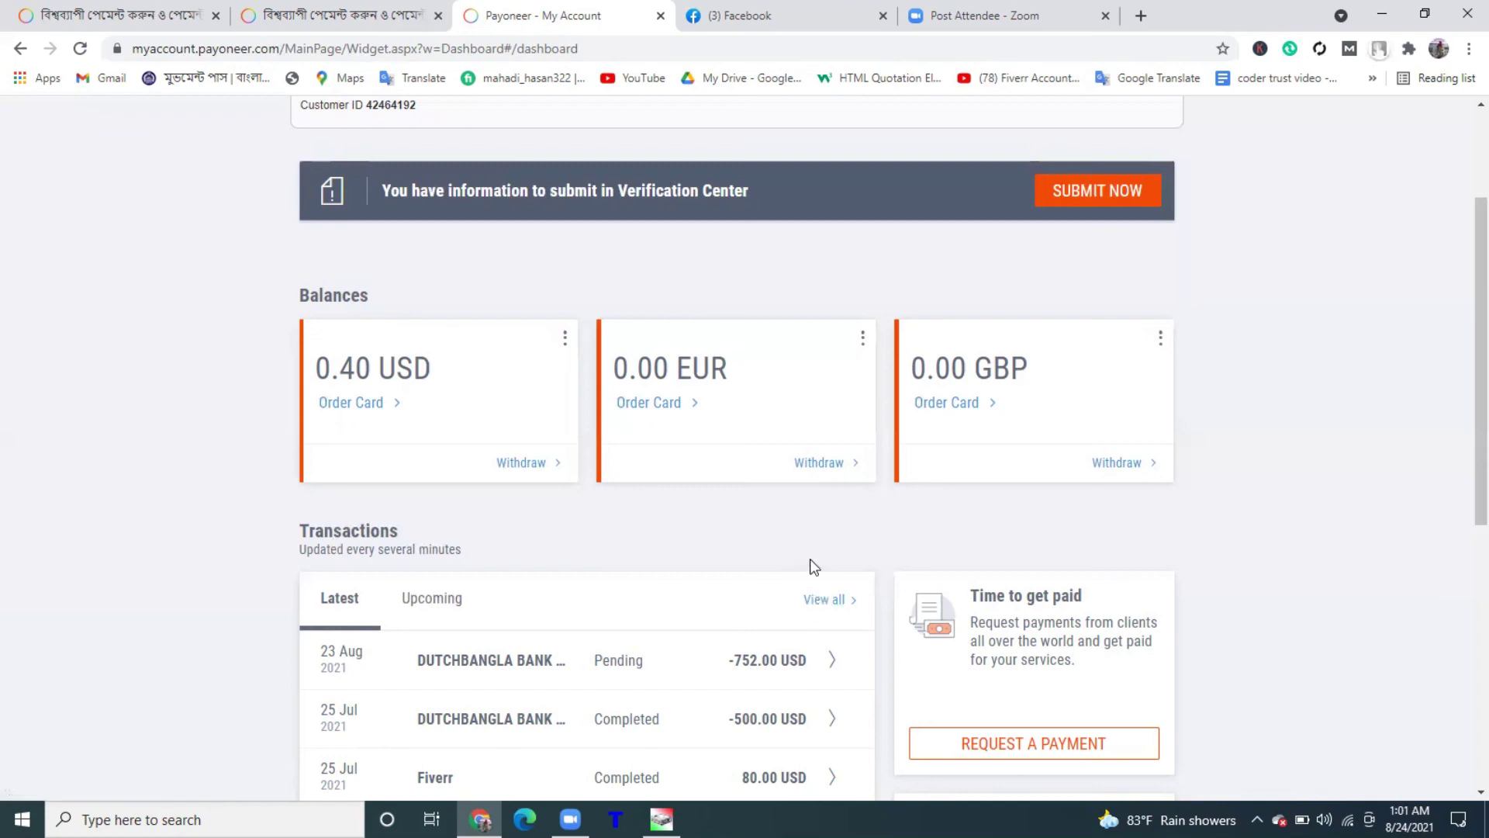
{"action": "scroll", "coordinate": [808, 542], "scroll_direction": "down", "scroll_amount": 2}
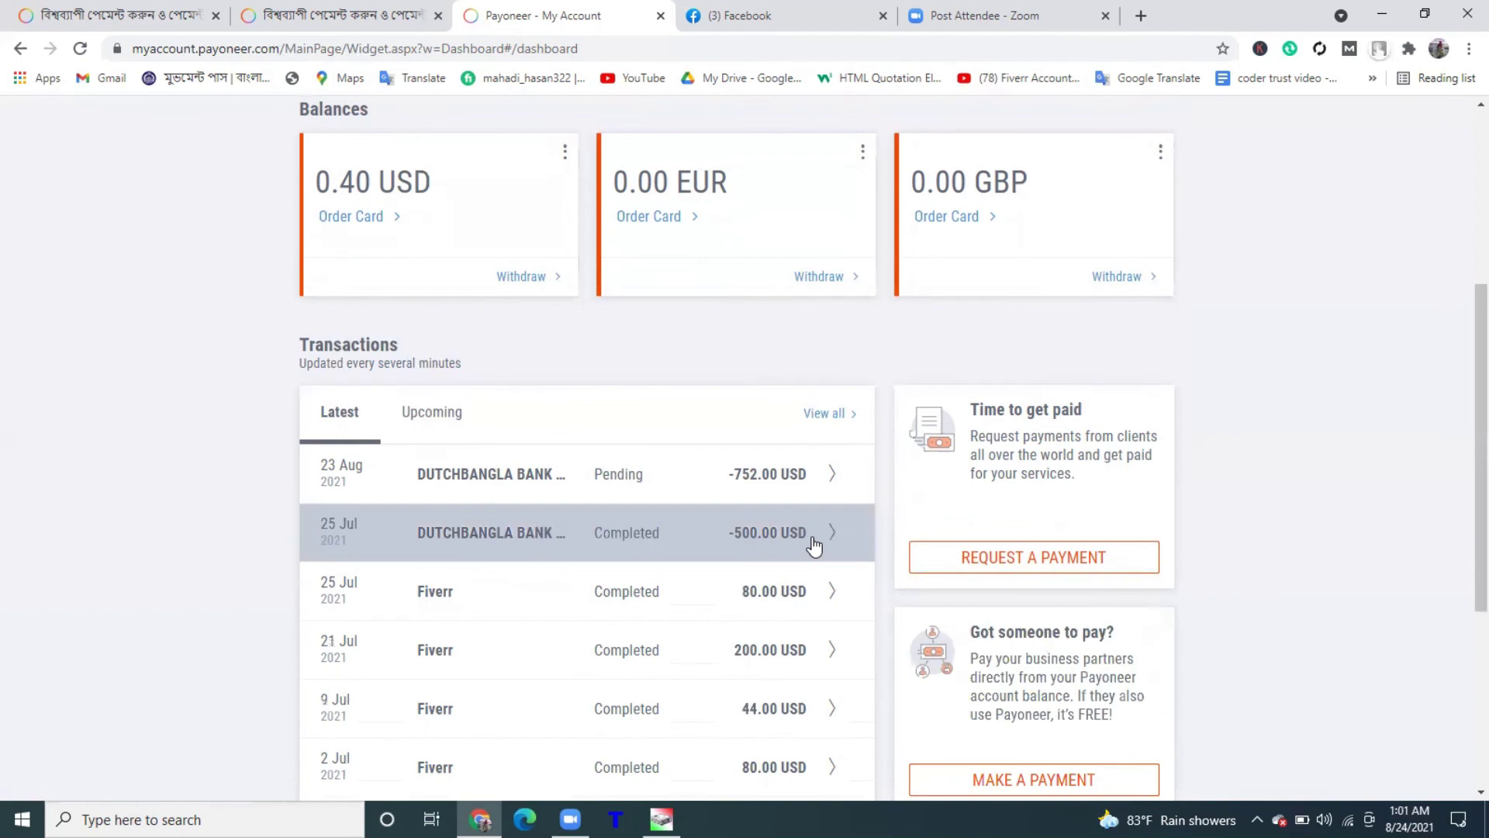
{"action": "scroll", "coordinate": [791, 587], "scroll_direction": "down", "scroll_amount": 5}
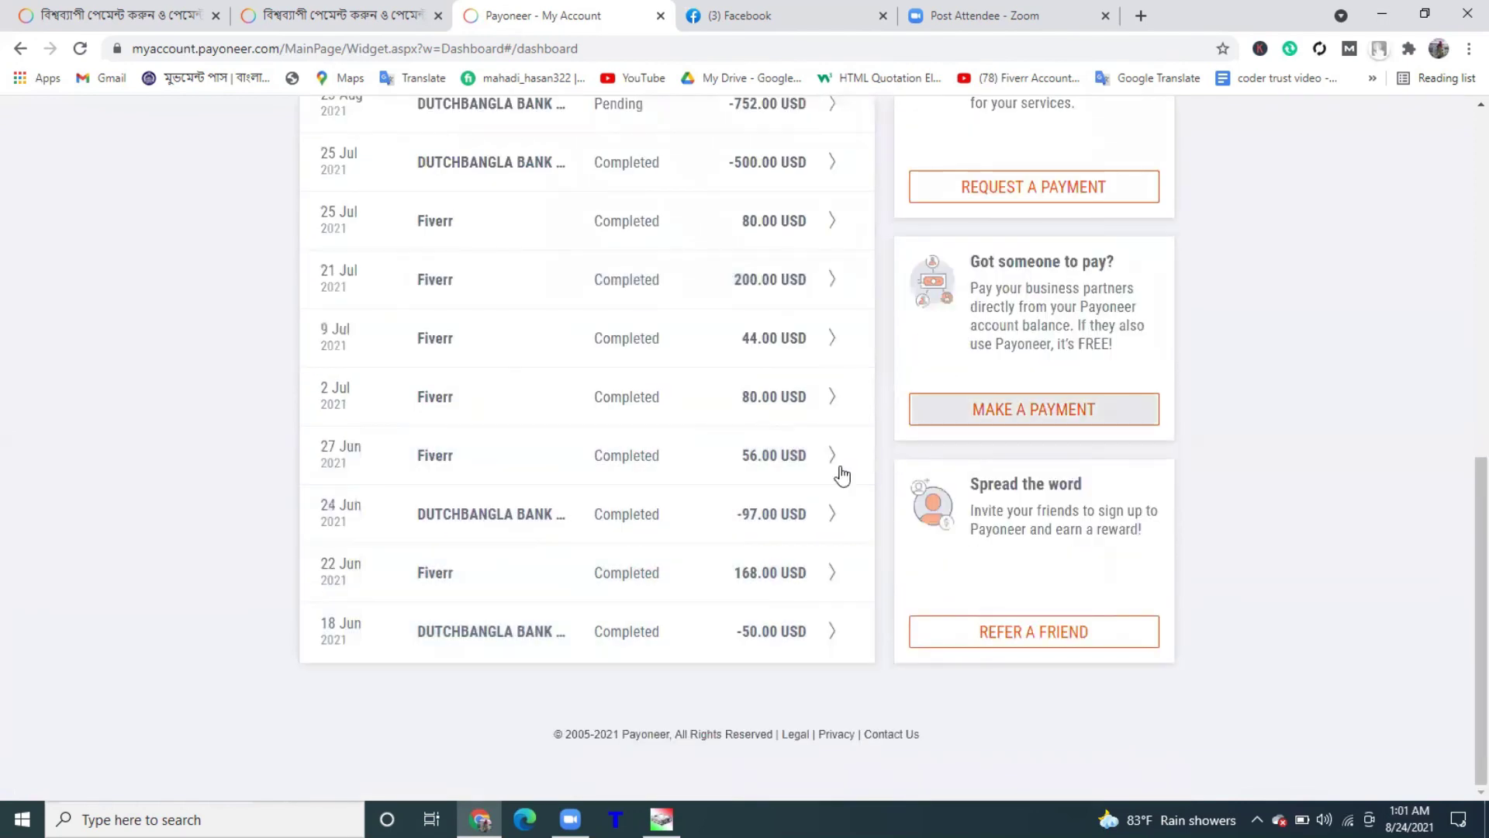
{"action": "scroll", "coordinate": [776, 480], "scroll_direction": "up", "scroll_amount": 3}
{"action": "scroll", "coordinate": [742, 486], "scroll_direction": "up", "scroll_amount": 6}
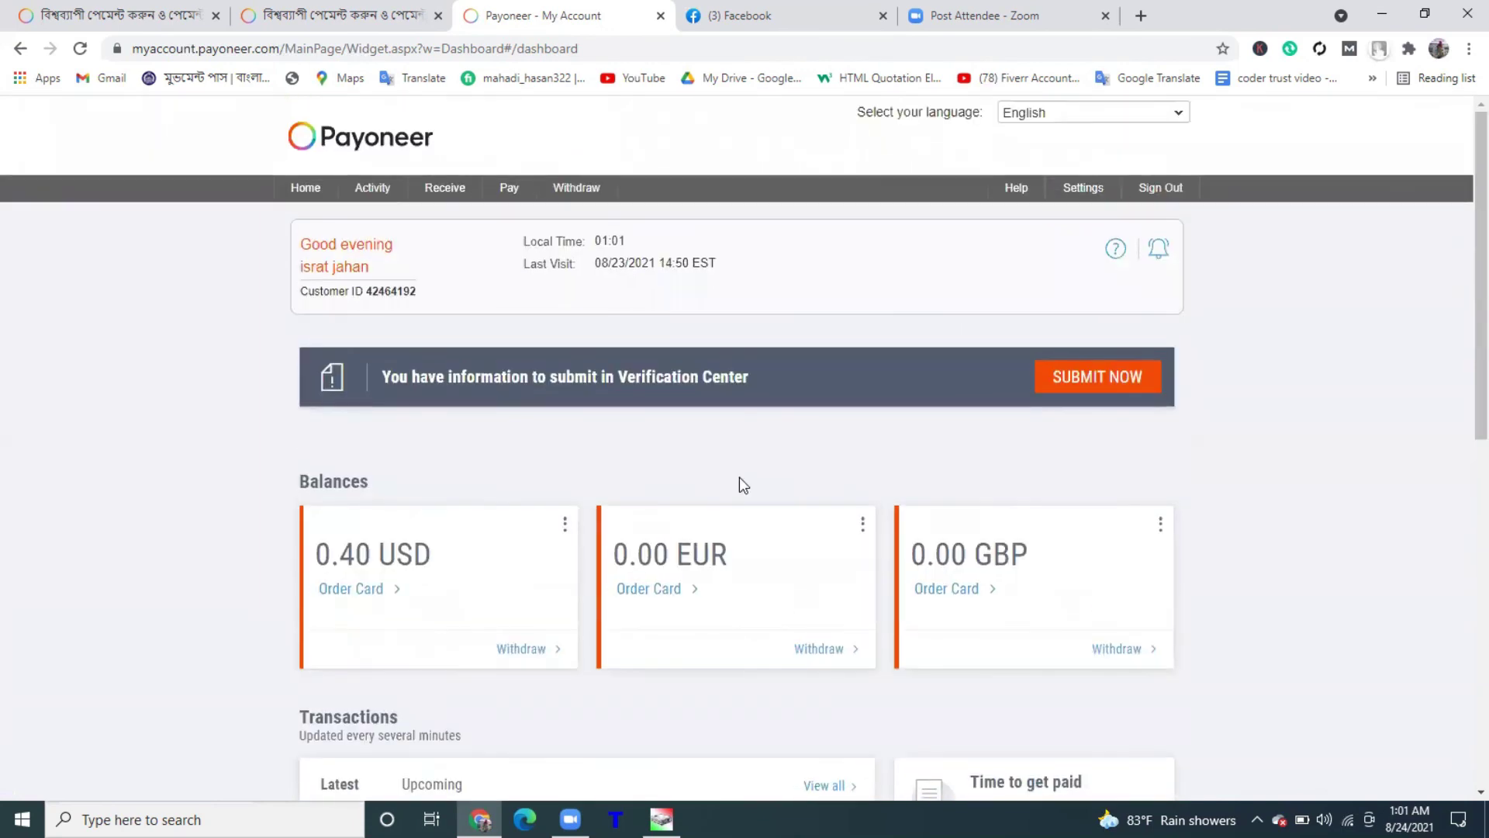
{"action": "scroll", "coordinate": [741, 485], "scroll_direction": "down", "scroll_amount": 1}
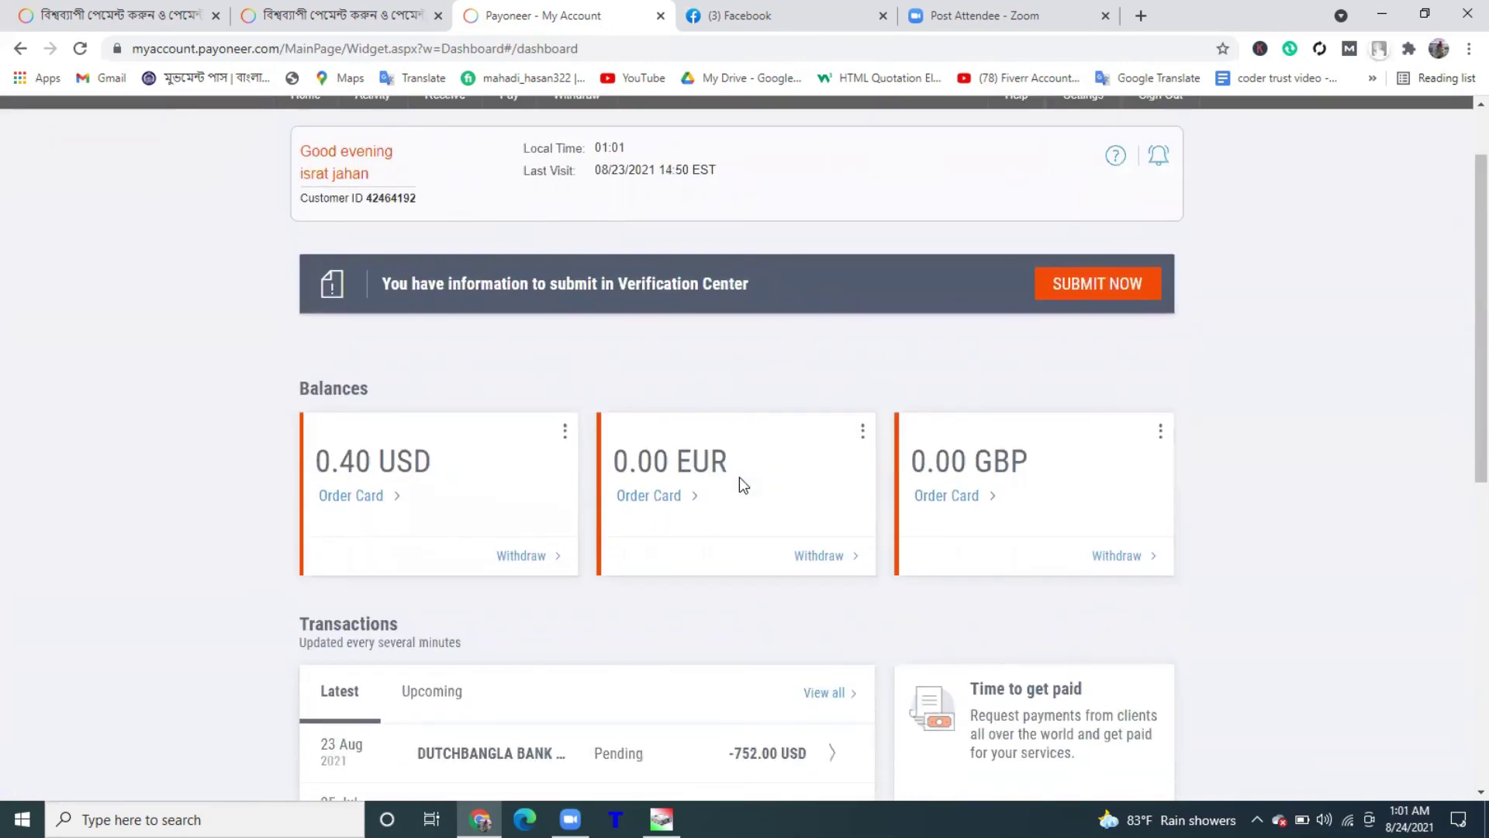
{"action": "scroll", "coordinate": [710, 484], "scroll_direction": "down", "scroll_amount": 7}
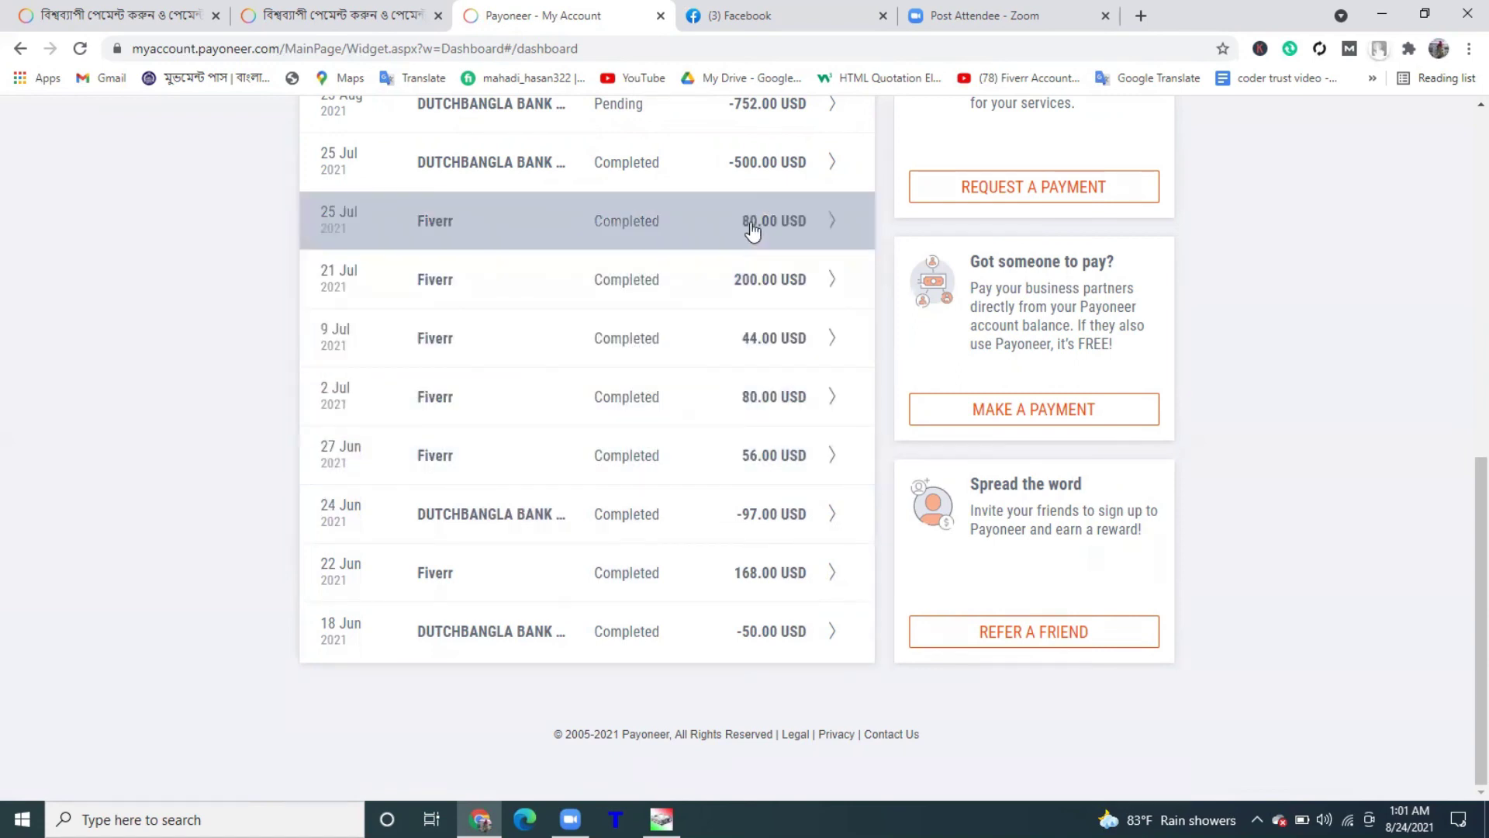
{"action": "scroll", "coordinate": [746, 163], "scroll_direction": "up", "scroll_amount": 1}
{"action": "scroll", "coordinate": [743, 165], "scroll_direction": "up", "scroll_amount": 2}
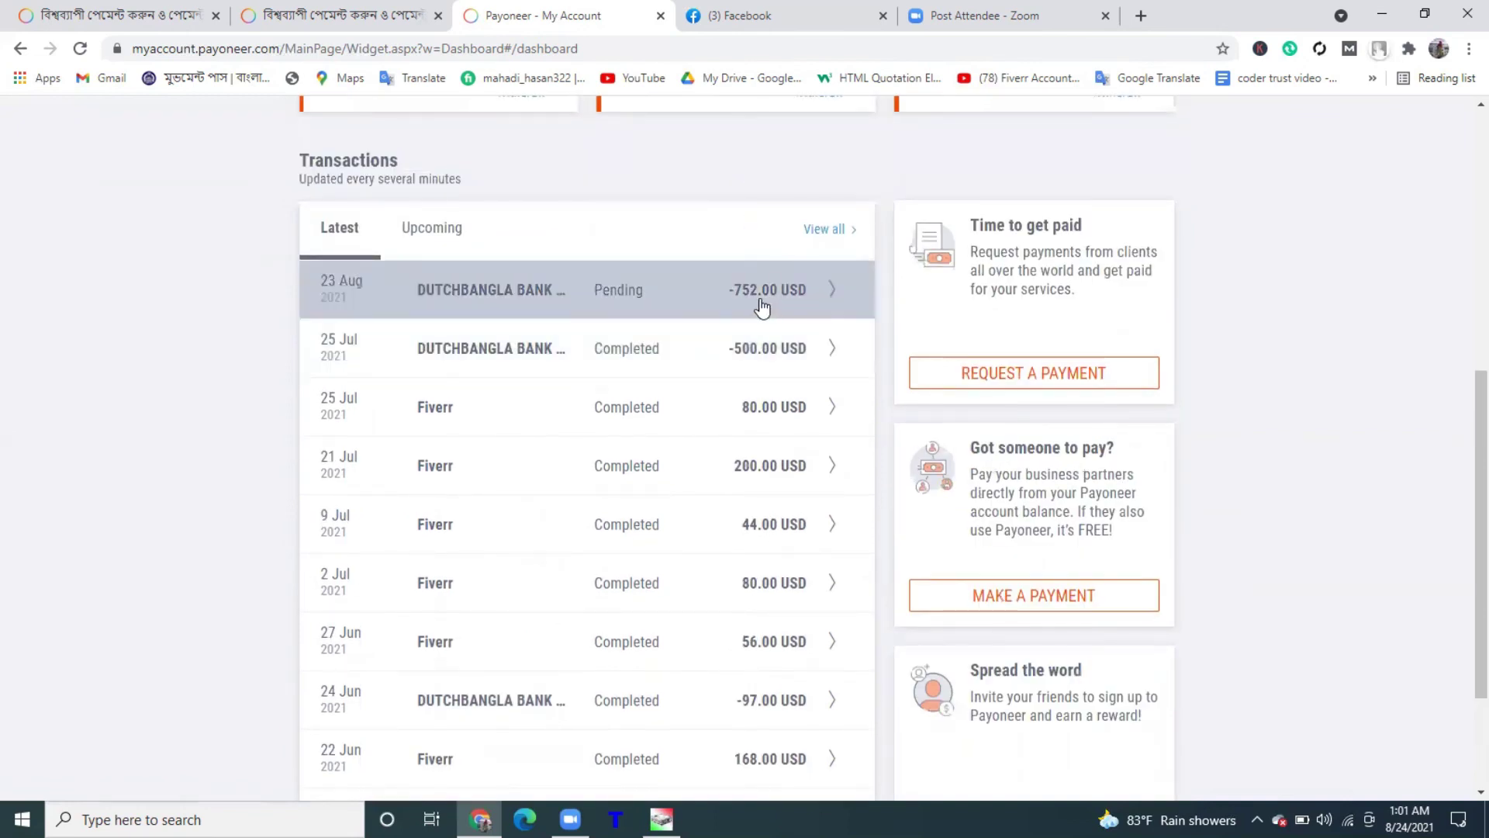
{"action": "scroll", "coordinate": [760, 306], "scroll_direction": "up", "scroll_amount": 4}
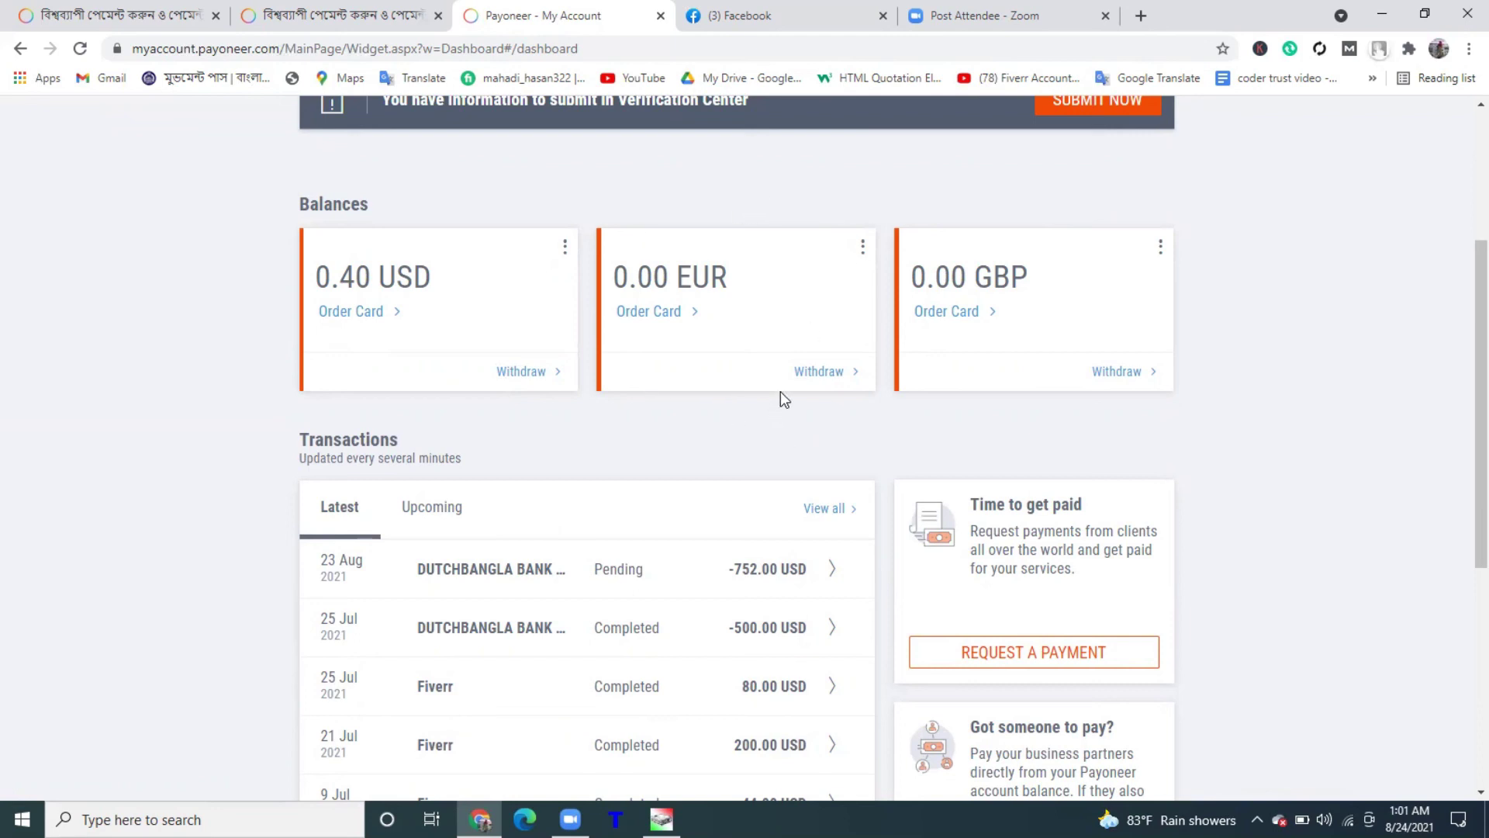
{"action": "scroll", "coordinate": [780, 392], "scroll_direction": "up", "scroll_amount": 4}
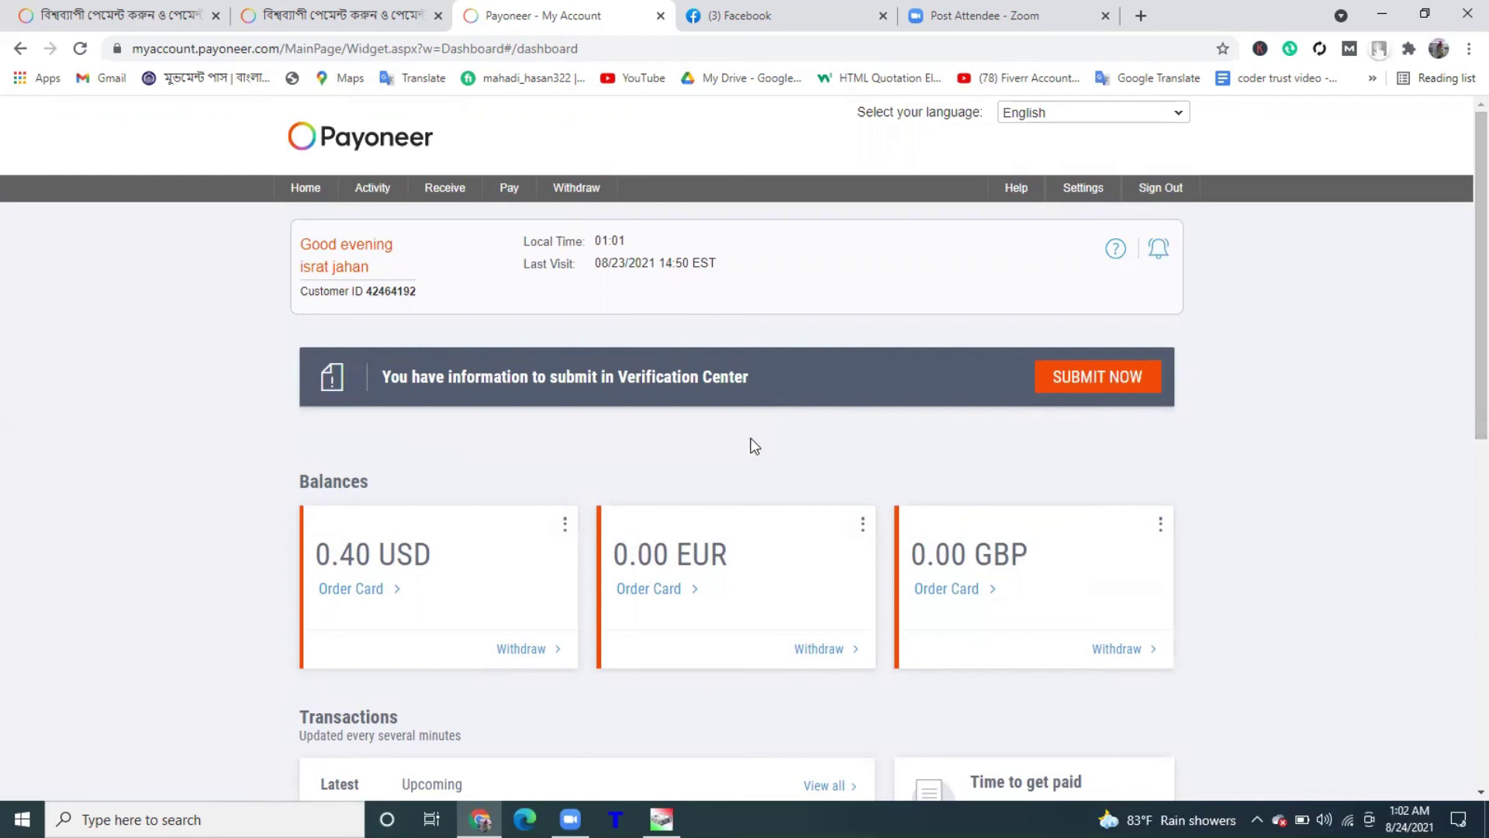
{"action": "left_click_drag", "start_coordinate": [1463, 352], "coordinate": [1463, 218]}
{"action": "left_click_drag", "start_coordinate": [1463, 322], "coordinate": [1463, 427]}
{"action": "left_click_drag", "start_coordinate": [1462, 316], "coordinate": [1463, 157]}
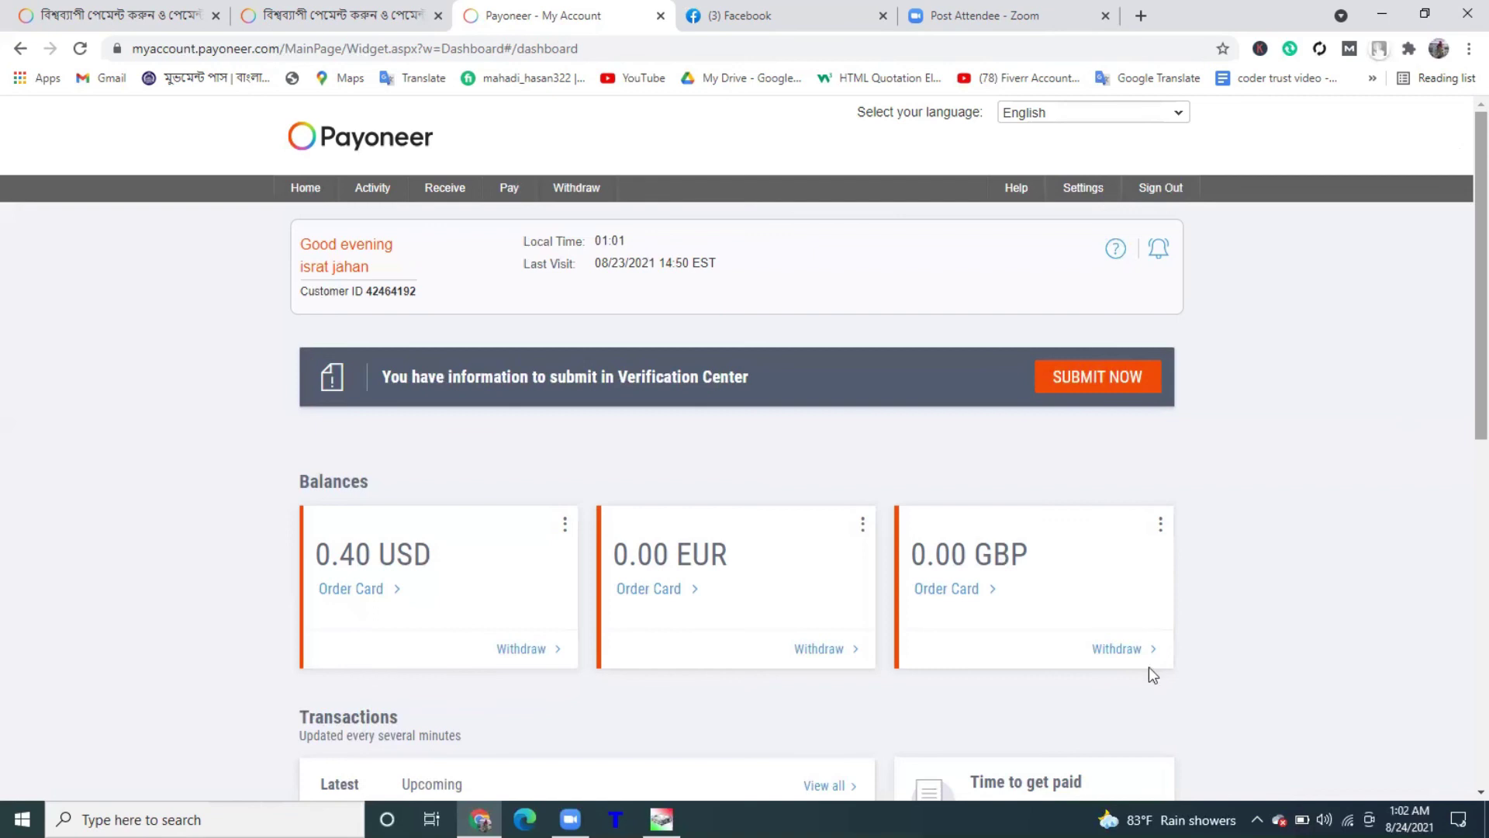